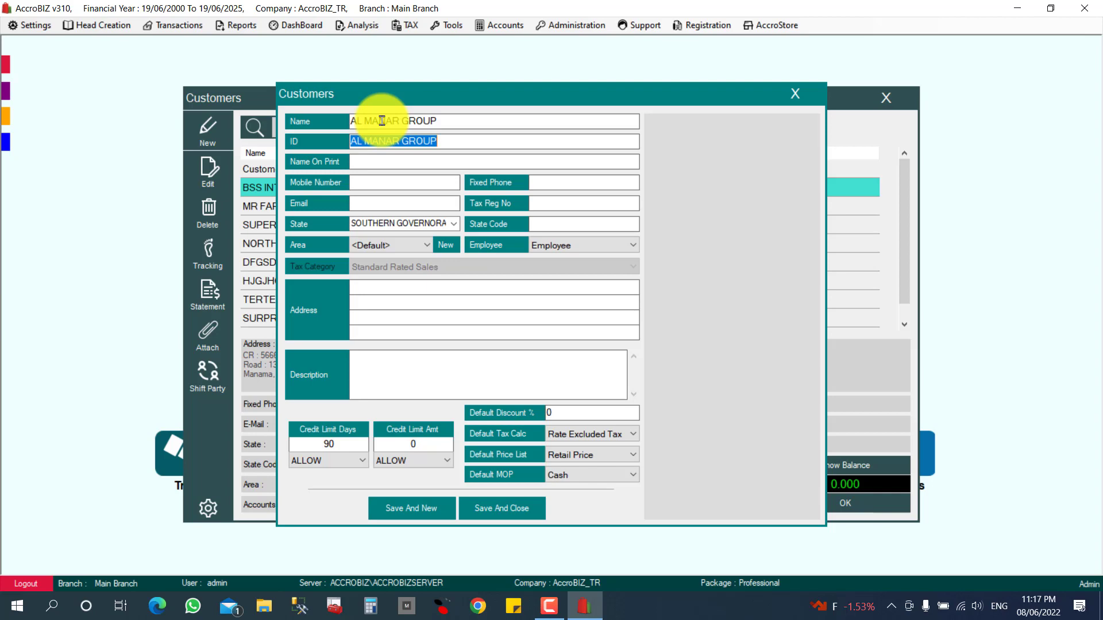
Keep the company name as the print name, then enter the mobile, fixed phone, e-mail and tax registration number.
key(Tab)
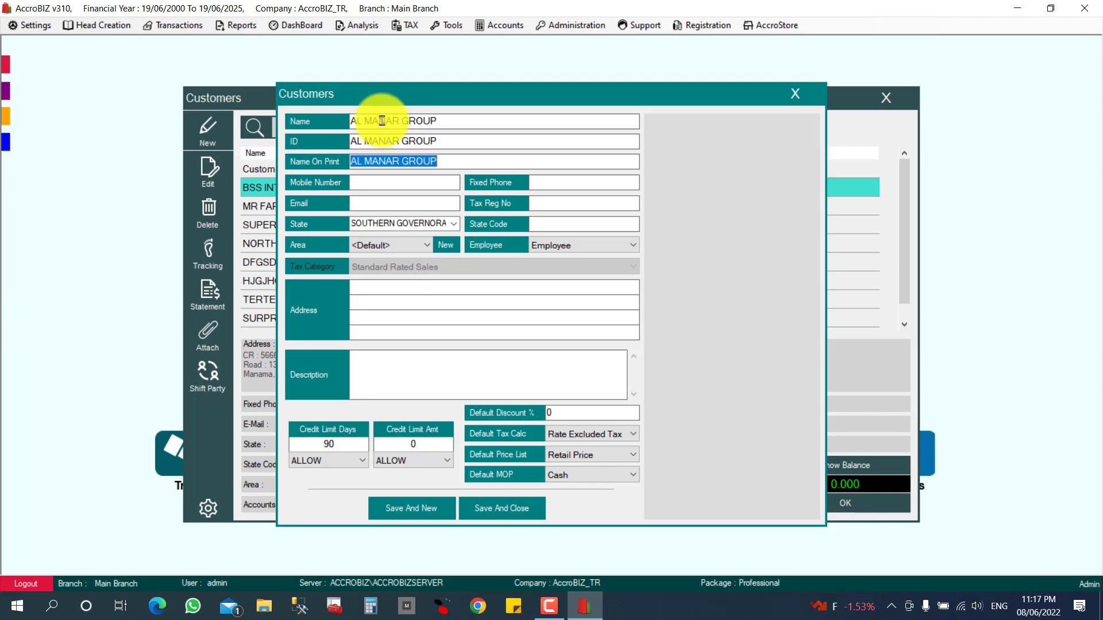
key(Right)
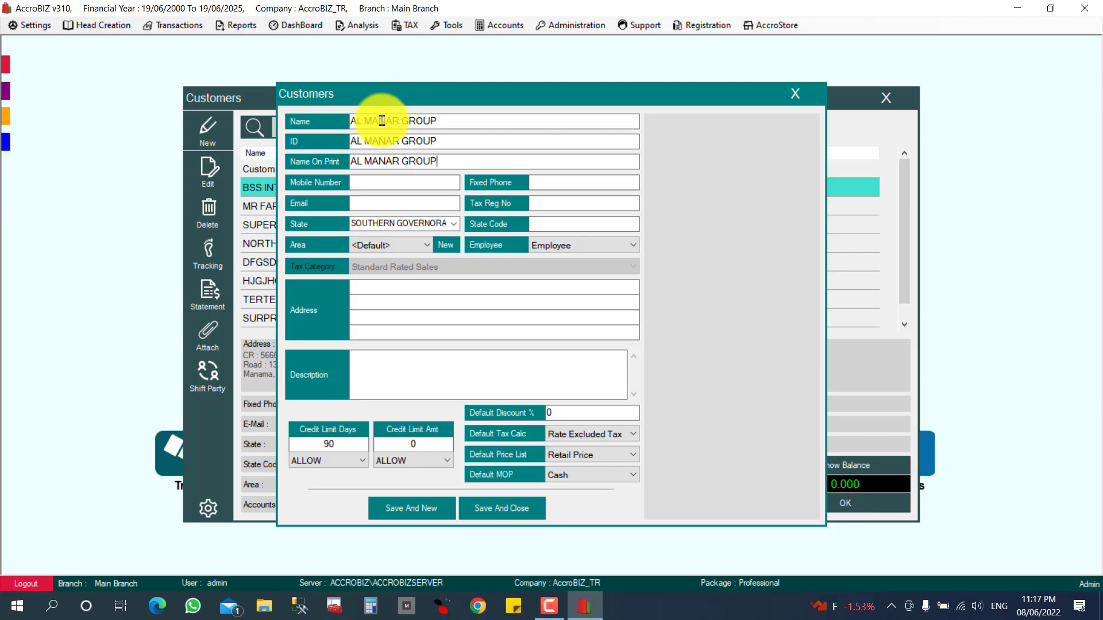
key(Tab)
key(Caps_Lock)
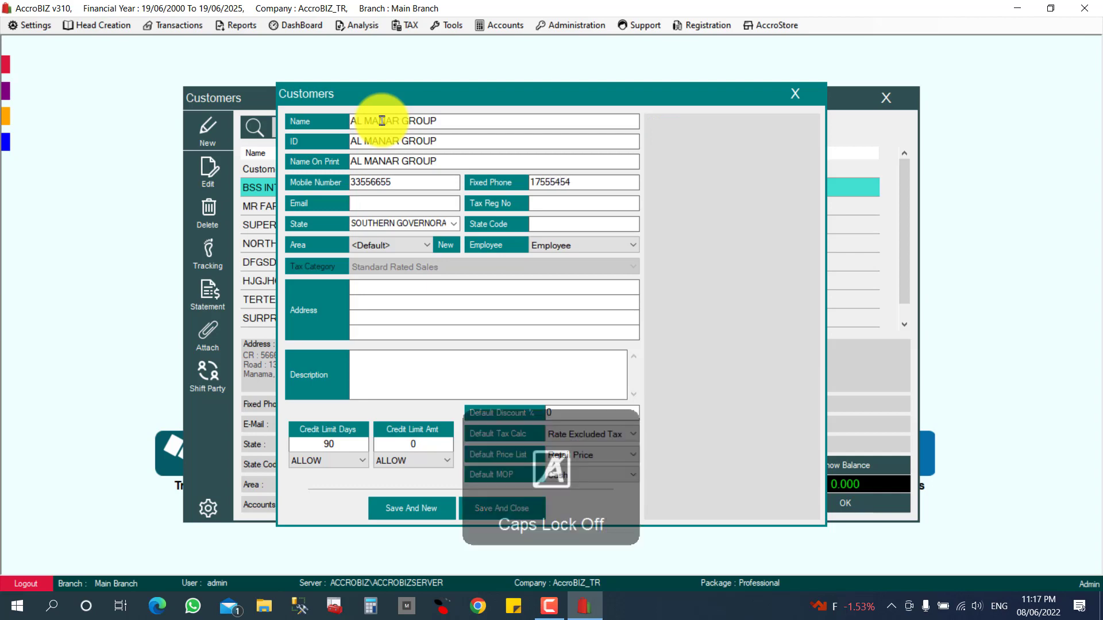
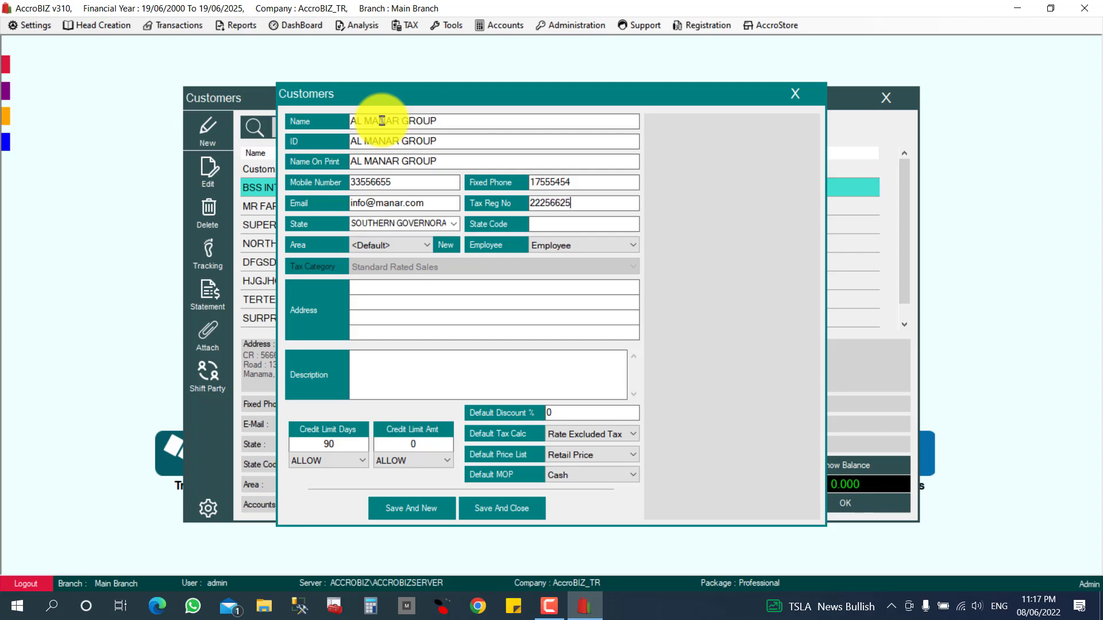
Keep Southern Governorate as the state and leave the default area.
click(457, 226)
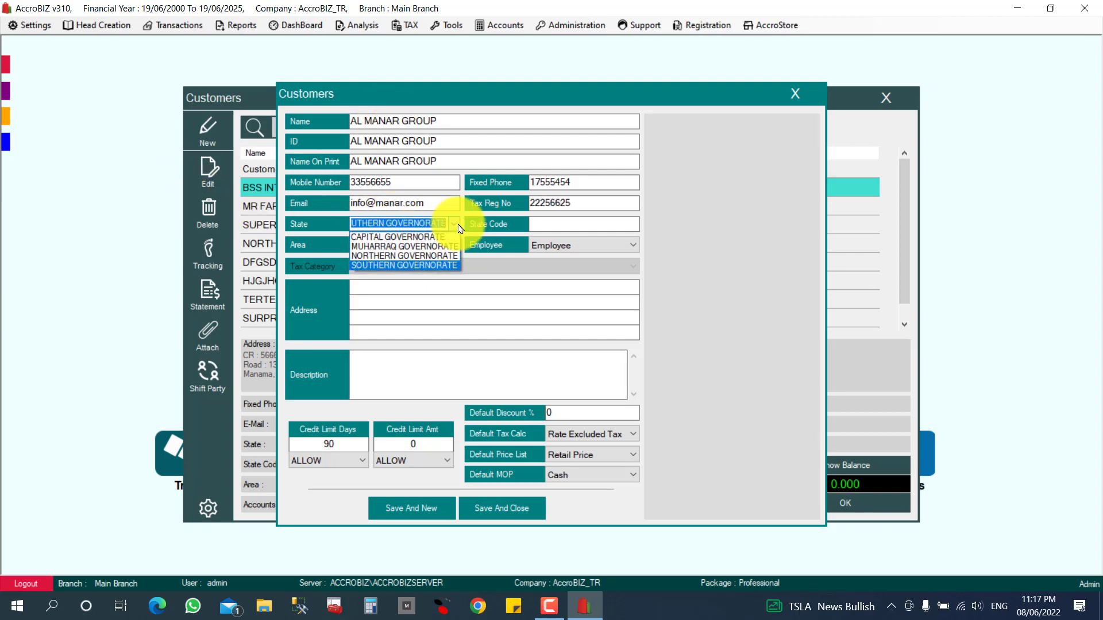
click(423, 265)
click(541, 206)
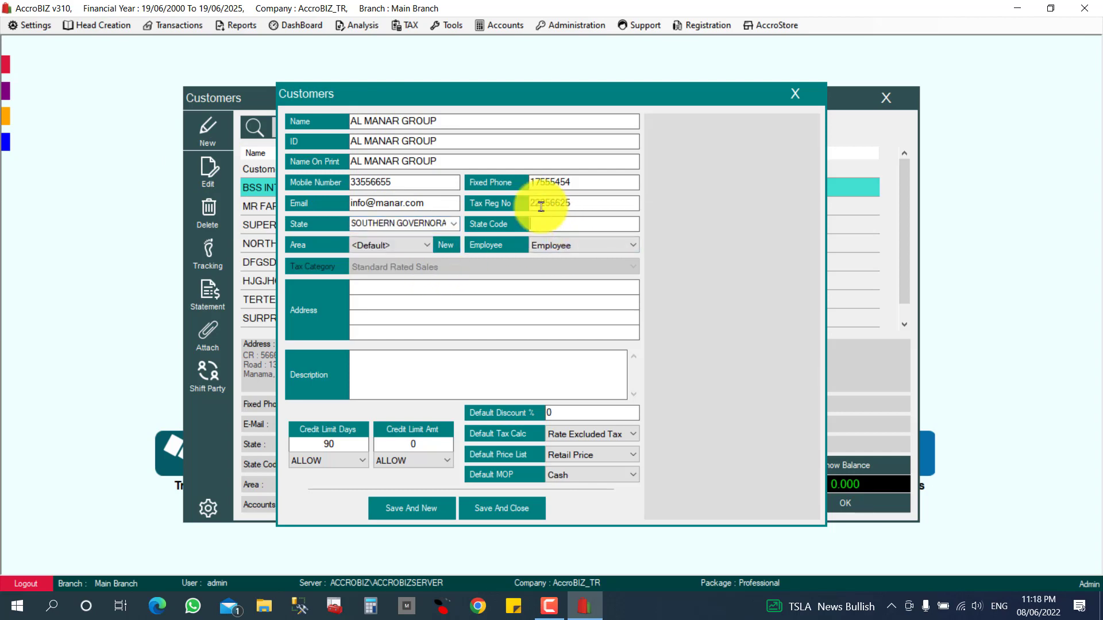
click(397, 247)
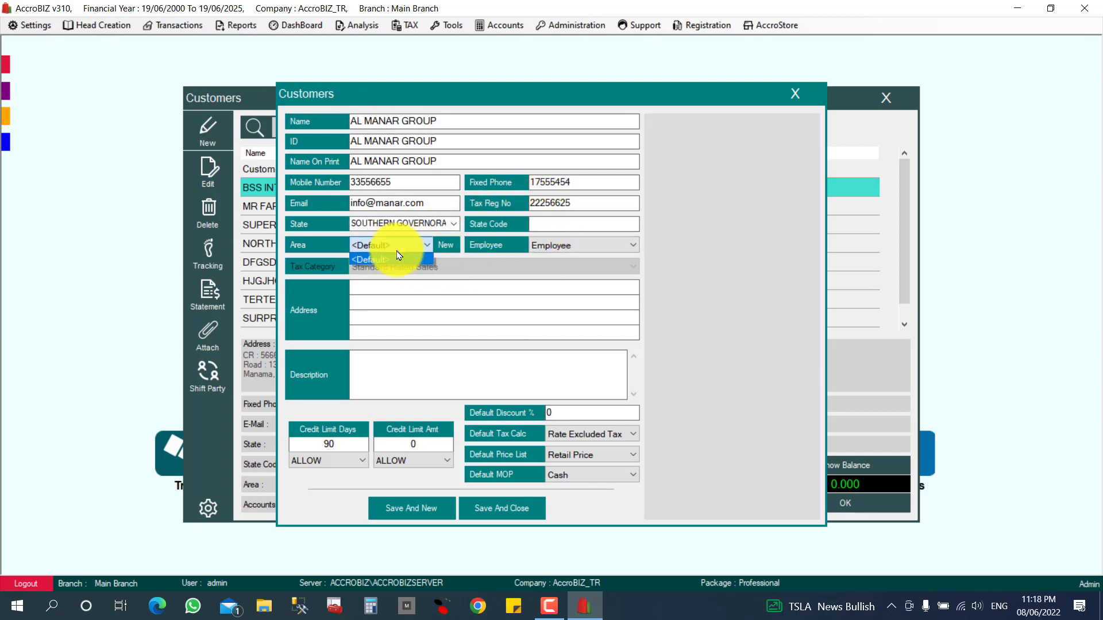
click(401, 255)
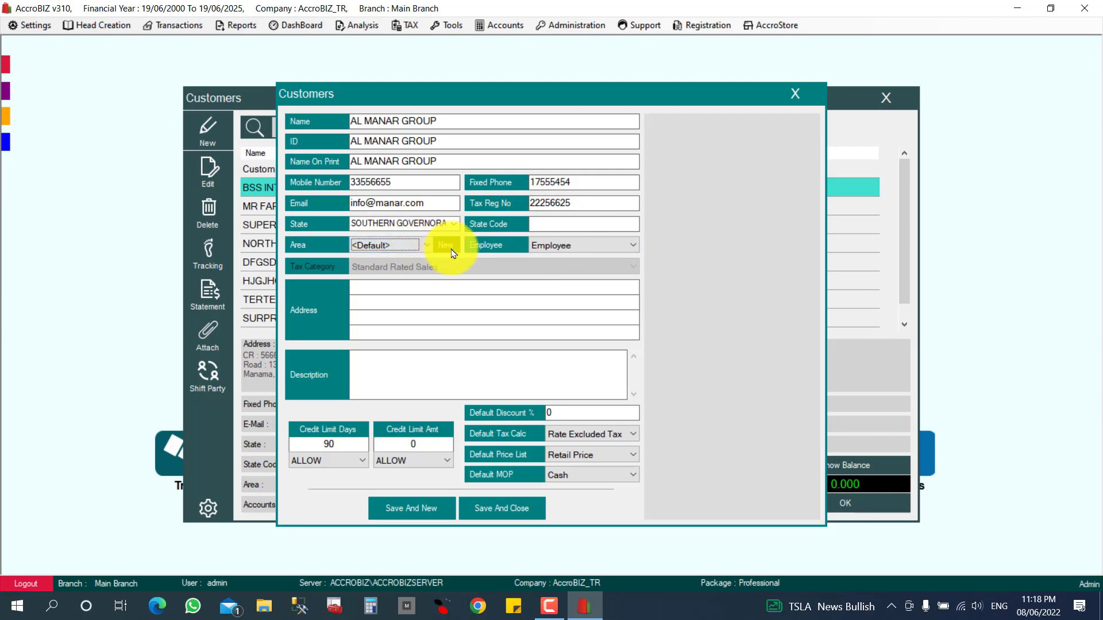
Assign the customer to the chosen salesperson in the Employee dropdown.
click(588, 248)
click(587, 246)
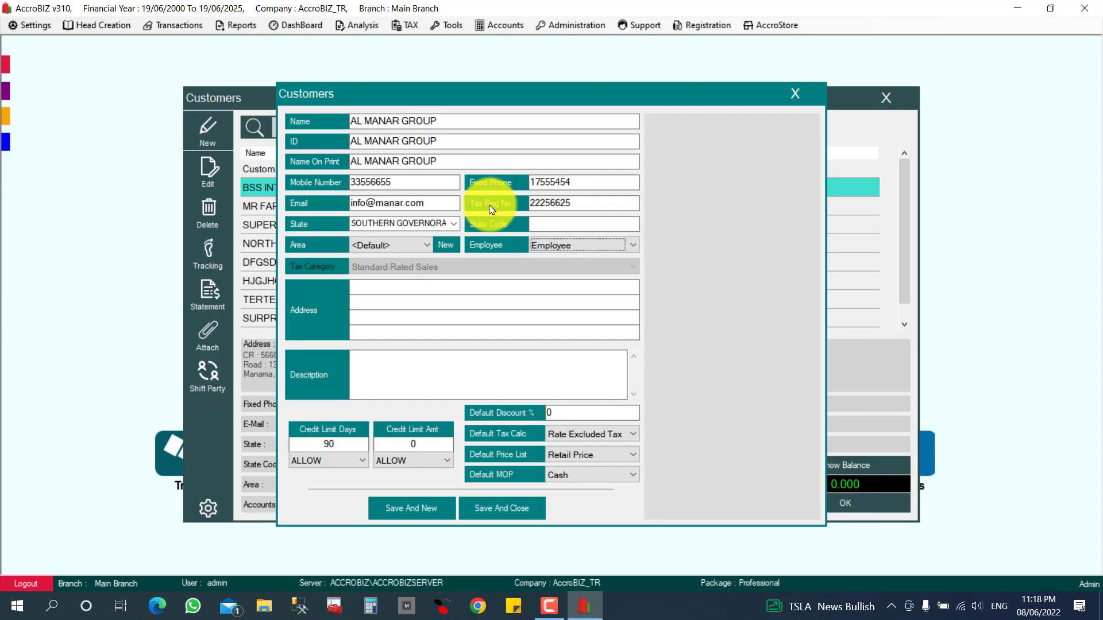
click(555, 251)
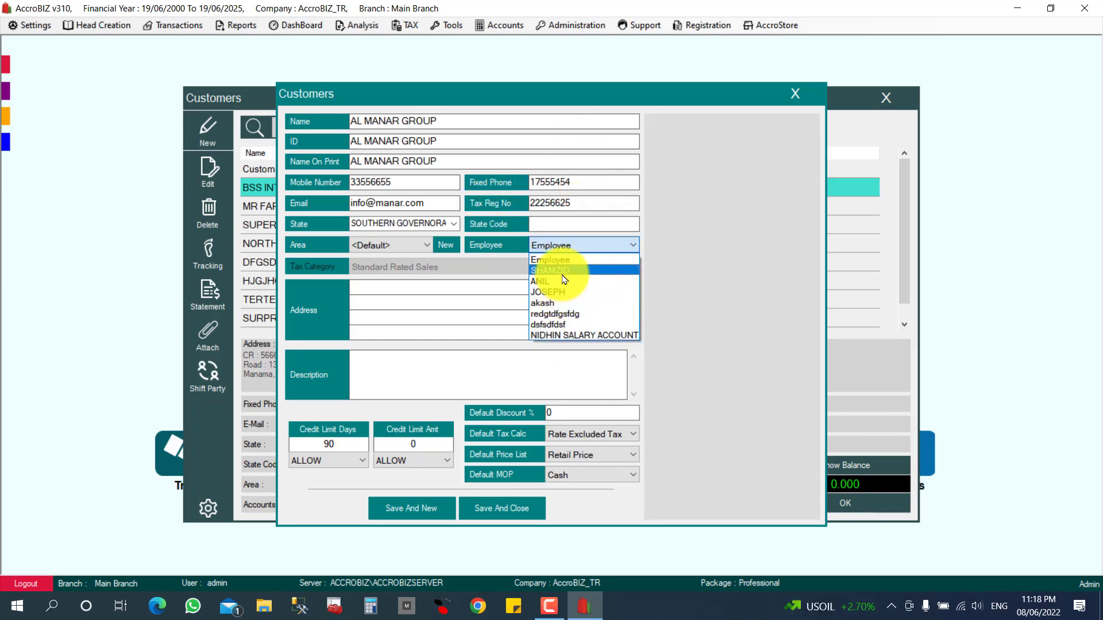
click(568, 271)
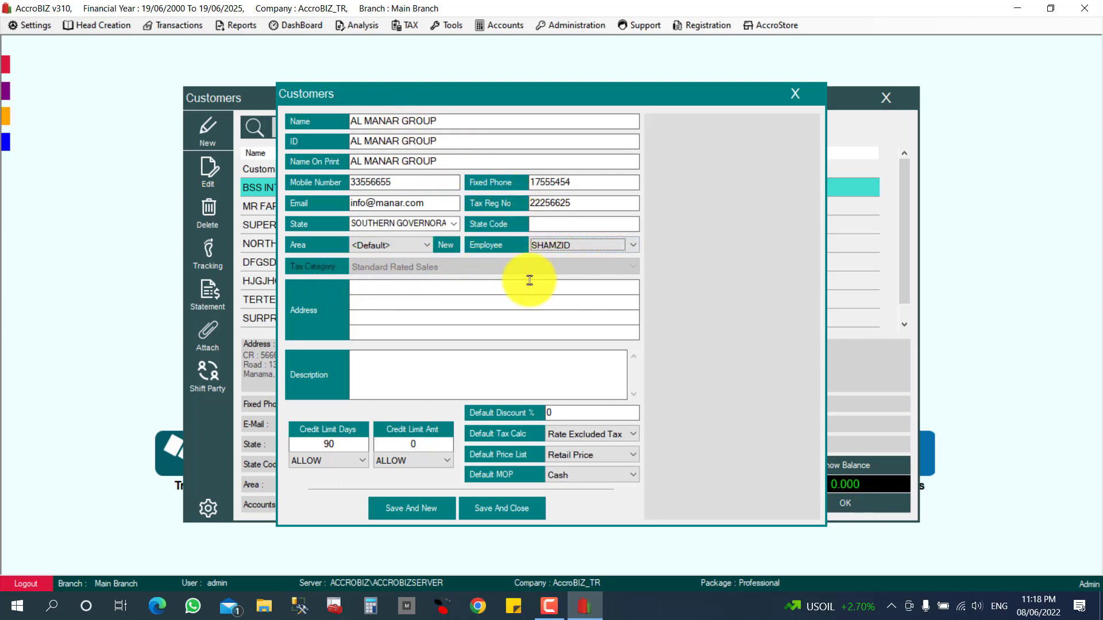
click(393, 289)
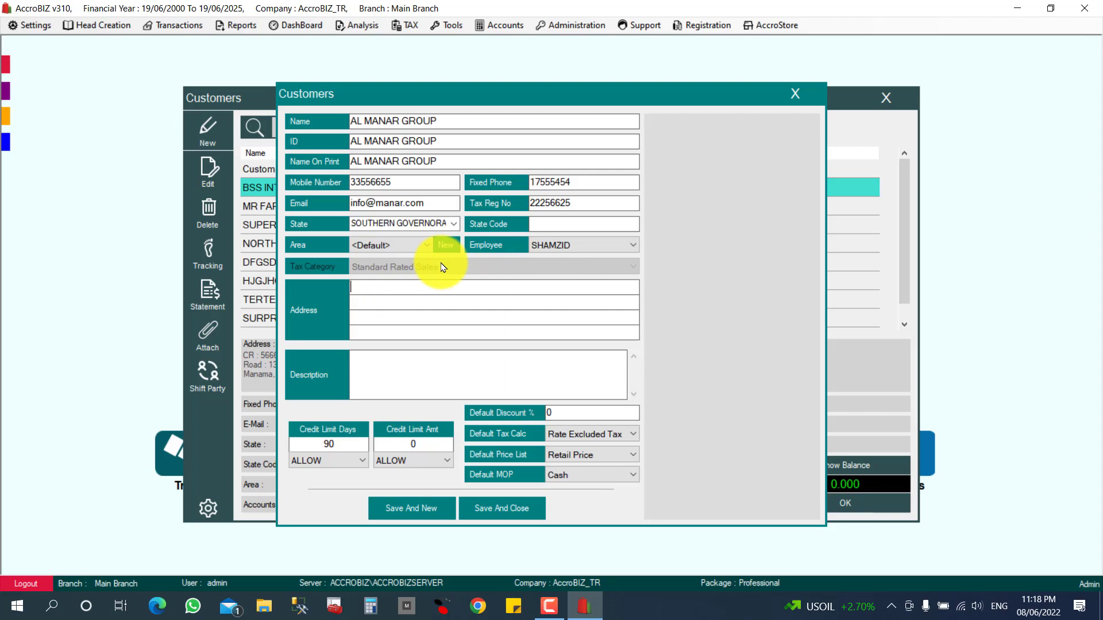
Enter a three-line address with the commercial registration number, building, road and block.
key(BackSpace)
key(BackSpace)
key(Caps_Lock)
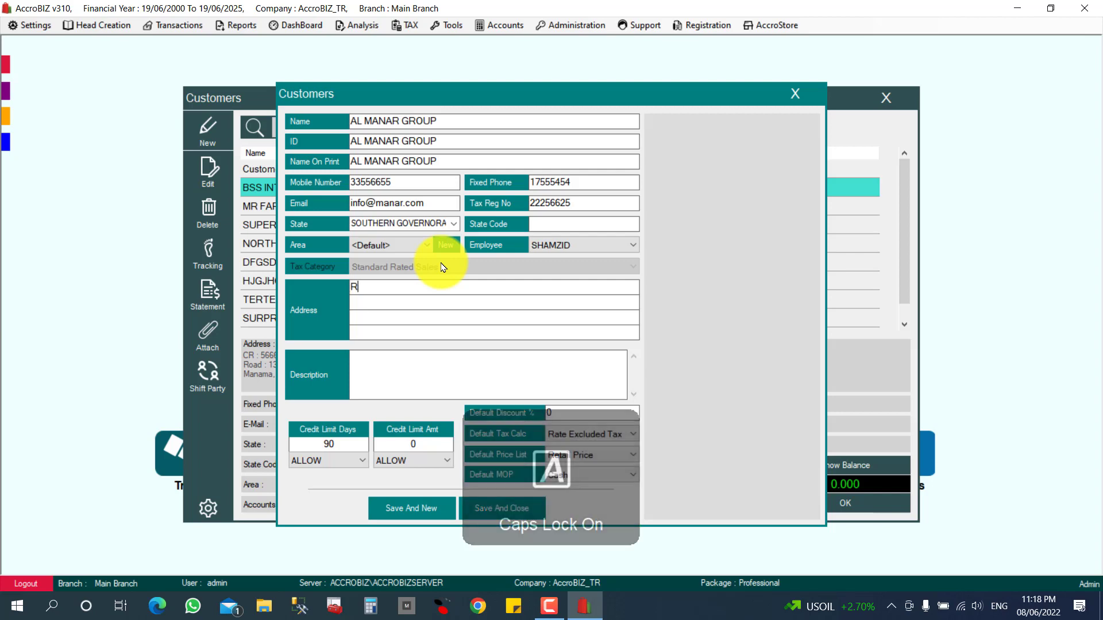
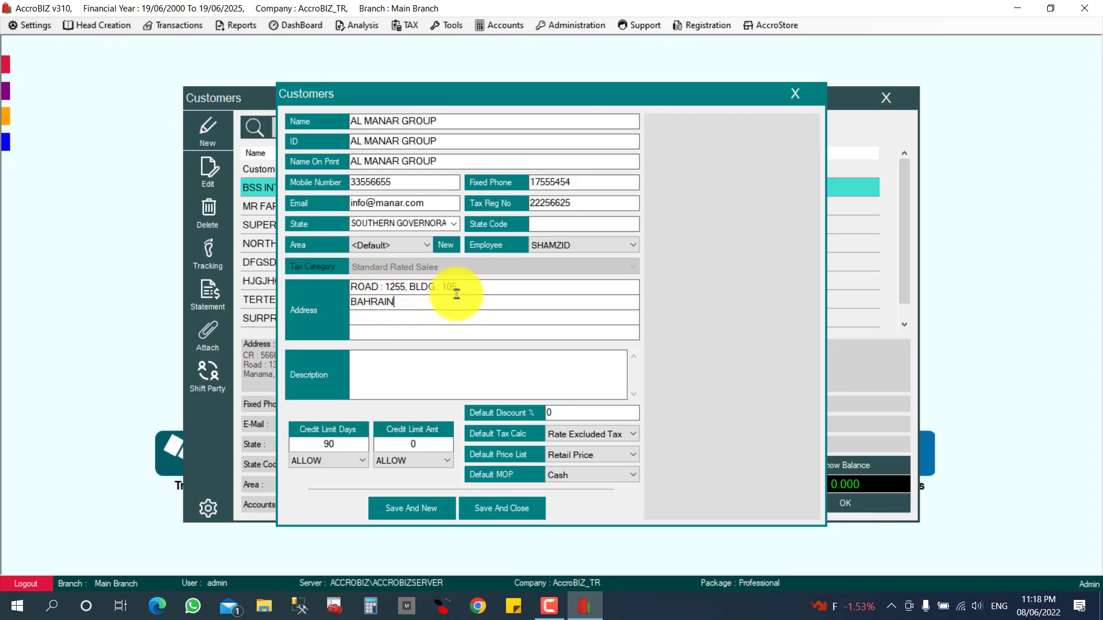
drag(482, 287, 303, 296)
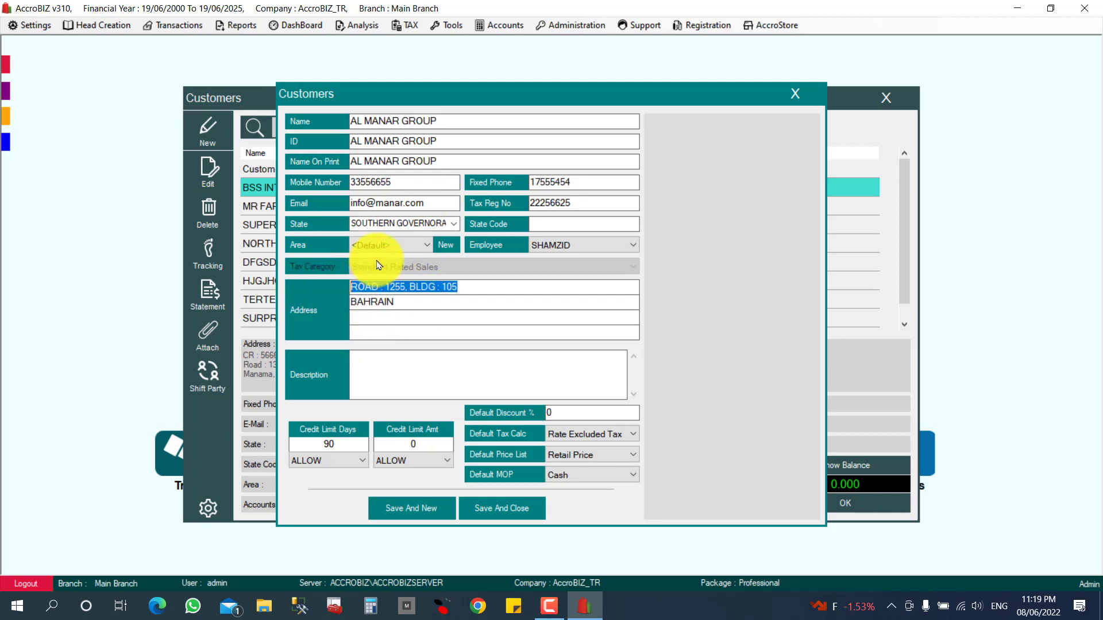
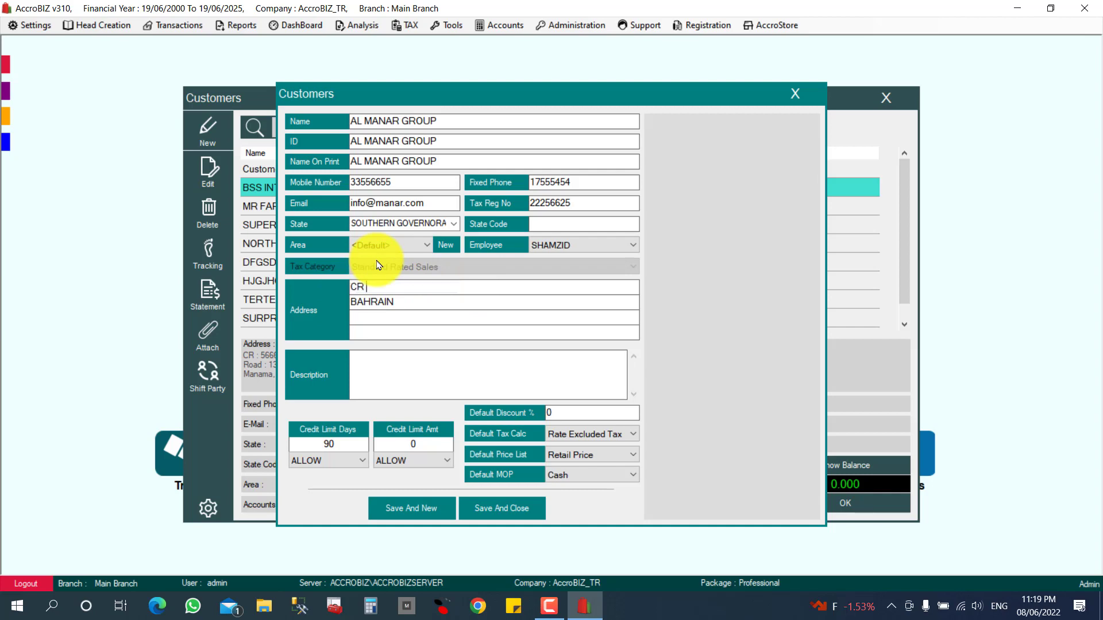
drag(424, 309, 256, 293)
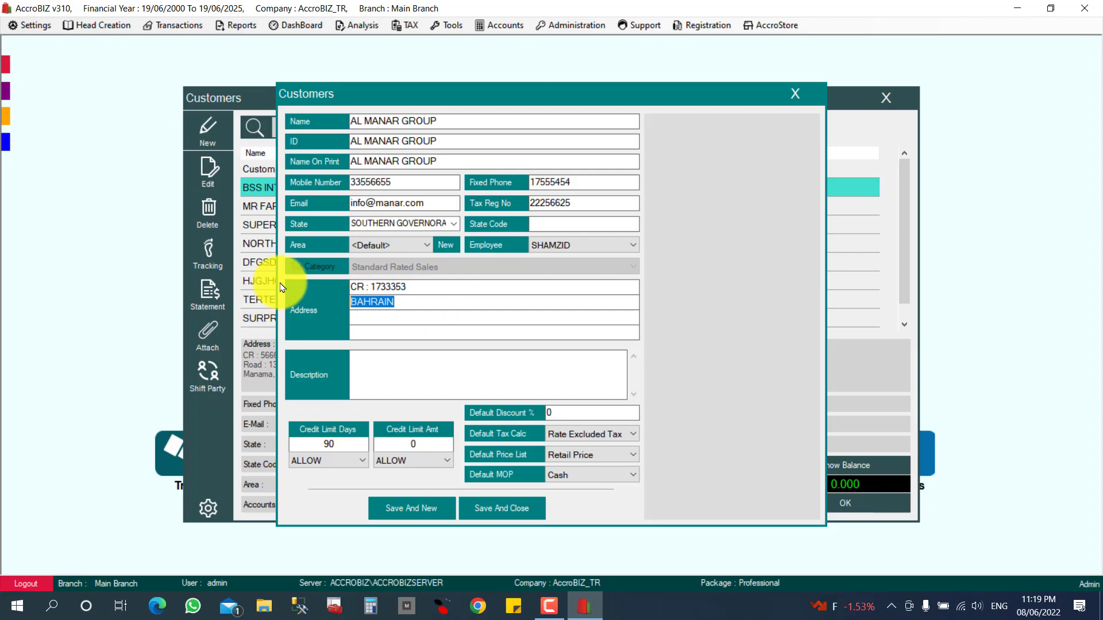
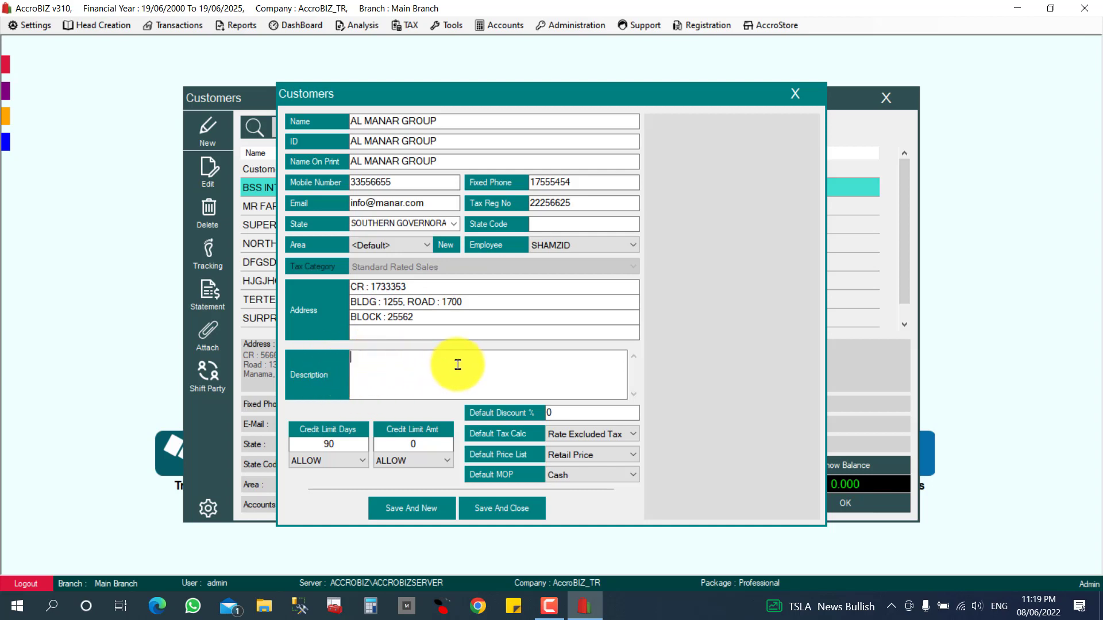
click(311, 445)
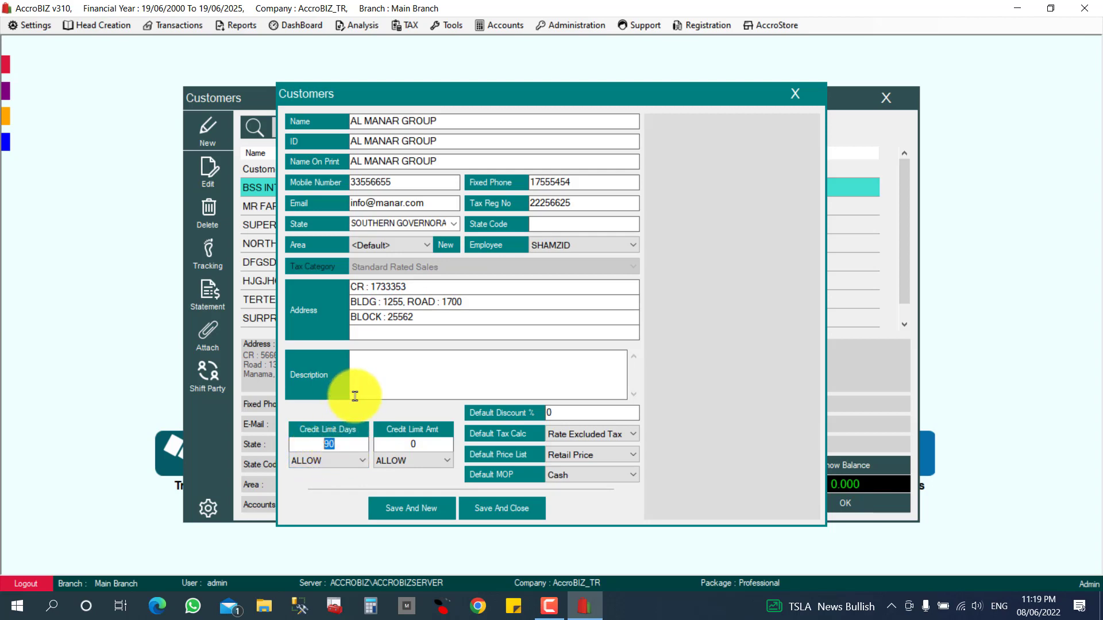
Set Credit Limit Days to BLOCK and Credit Limit Amt to 5000 with BLOCK.
click(326, 461)
click(320, 487)
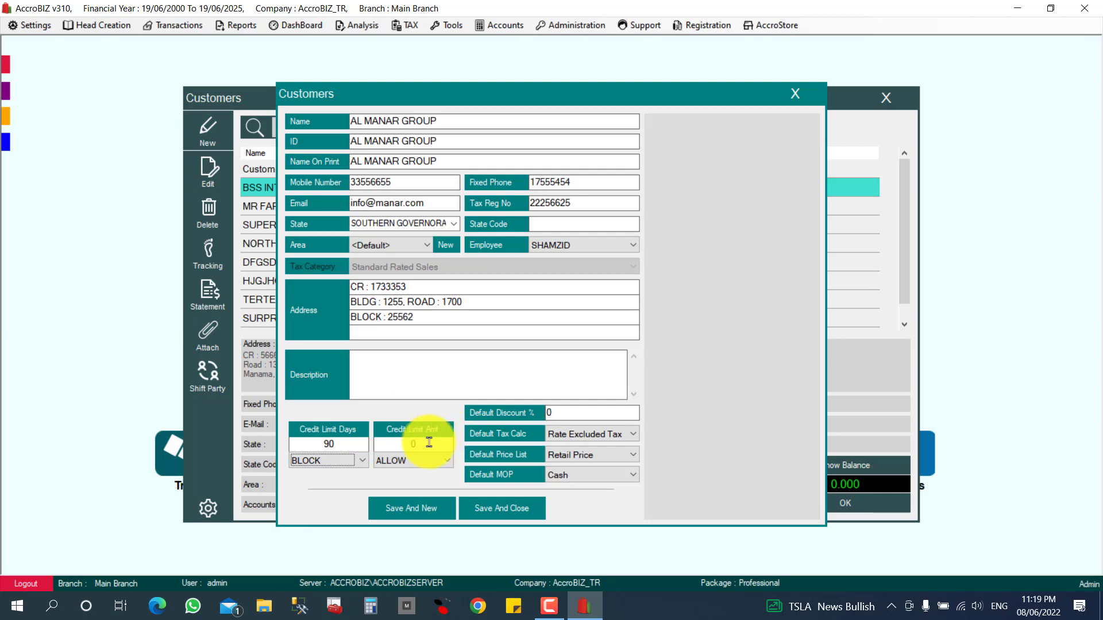
click(380, 443)
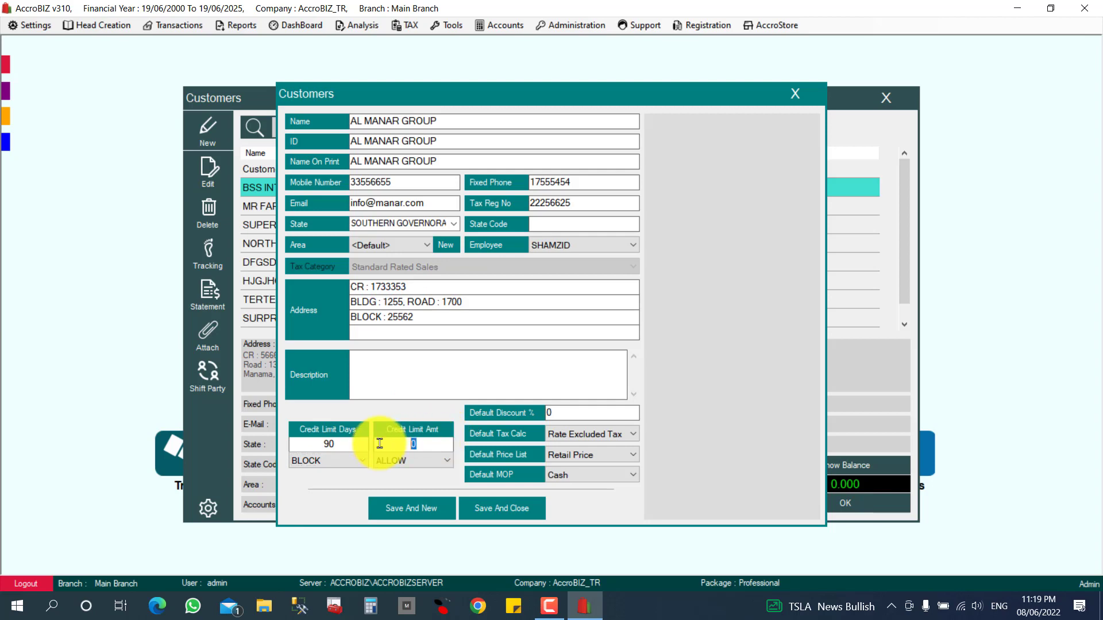
text(5000)
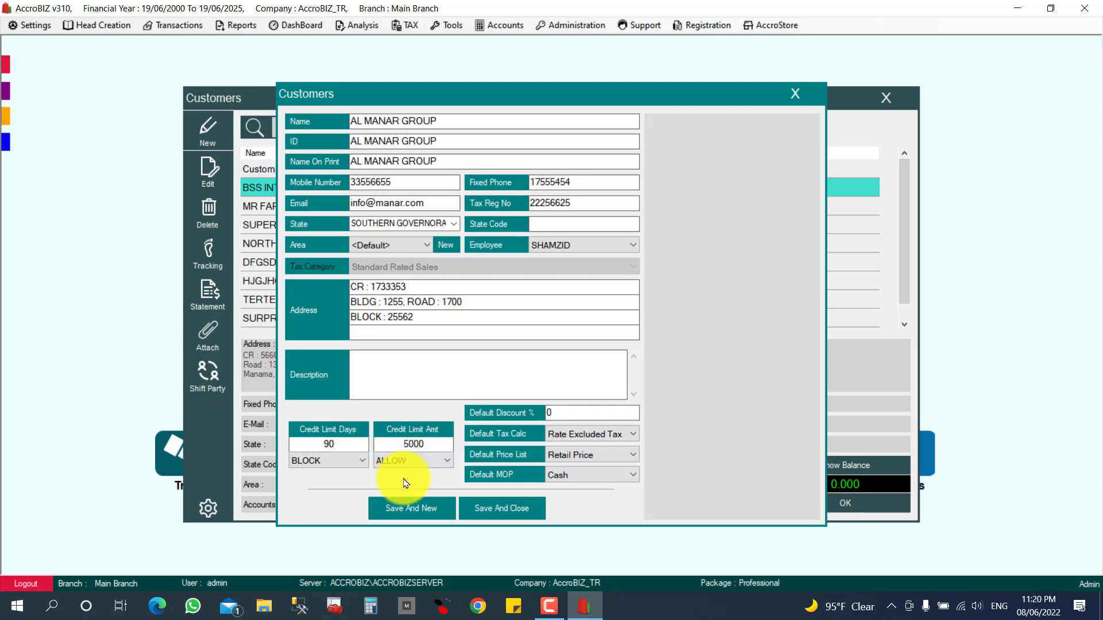
click(410, 460)
click(395, 482)
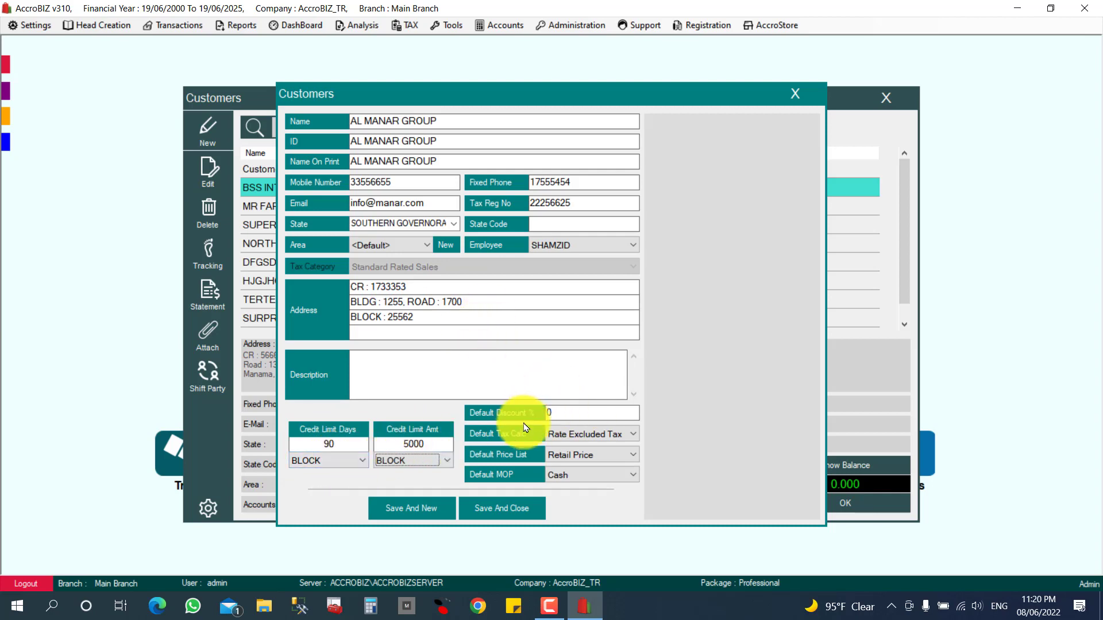
Leave the default tax calculation unchanged and set the default price list to Retail Price.
key(Tab)
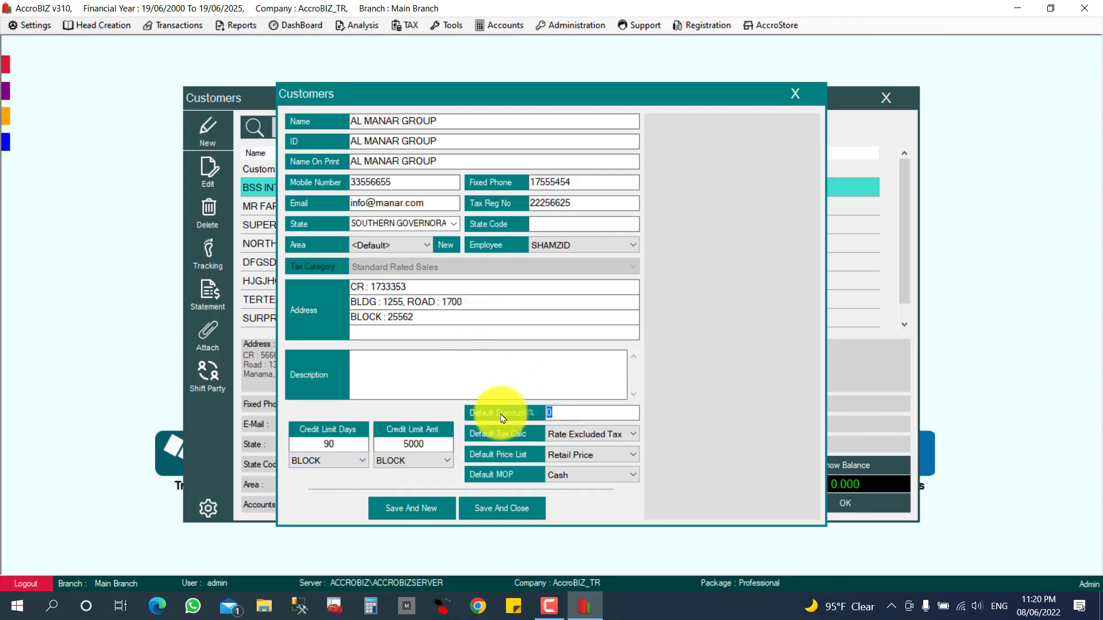
click(566, 437)
click(567, 439)
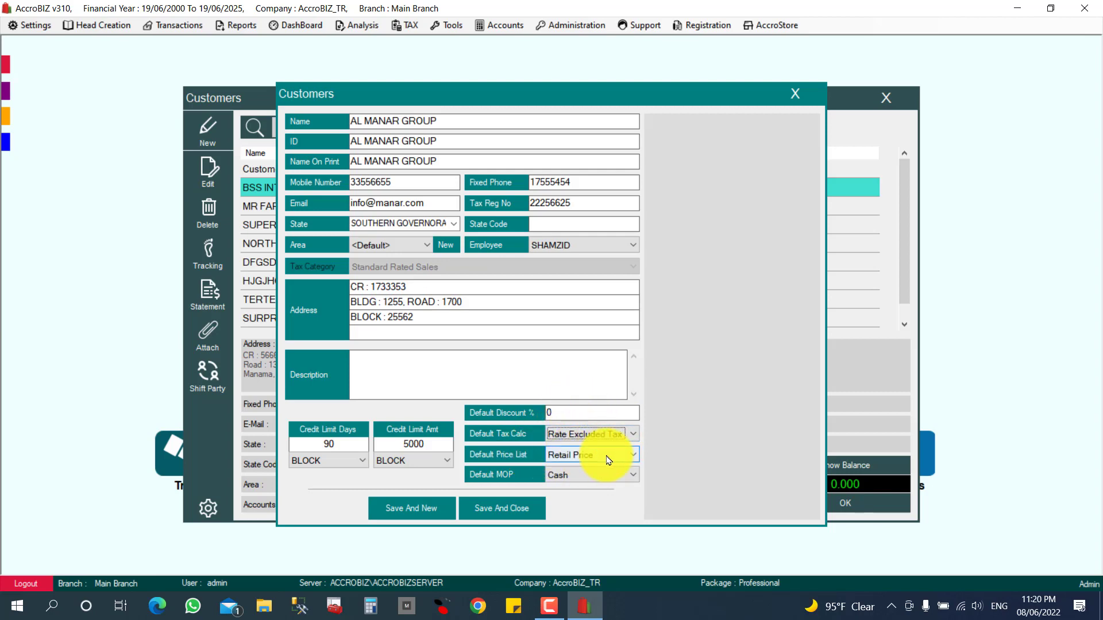
click(591, 455)
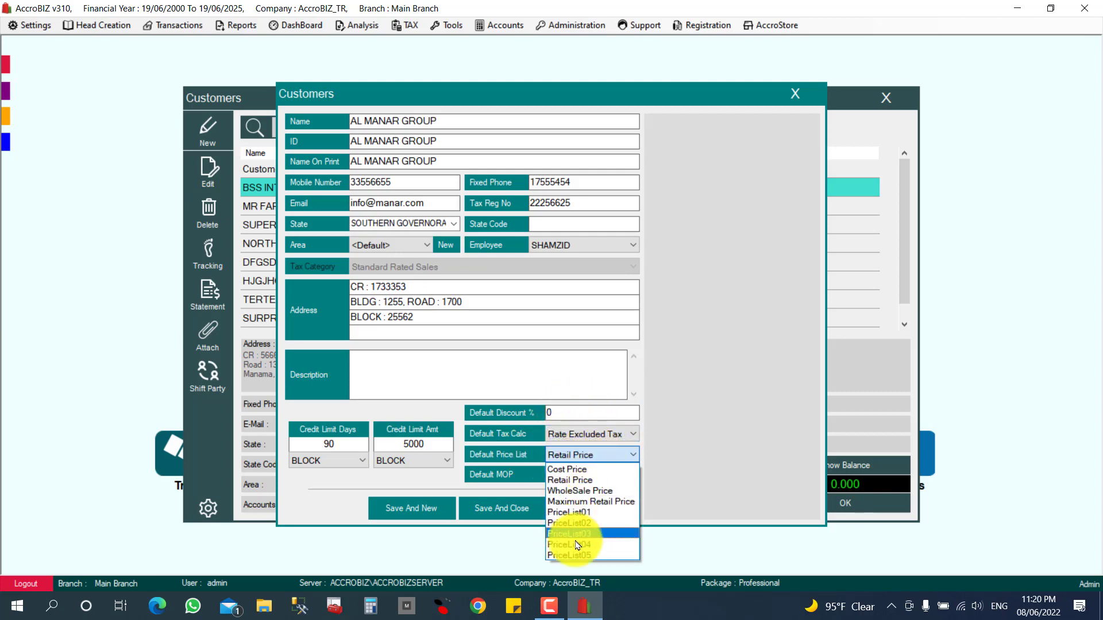
click(574, 482)
click(598, 457)
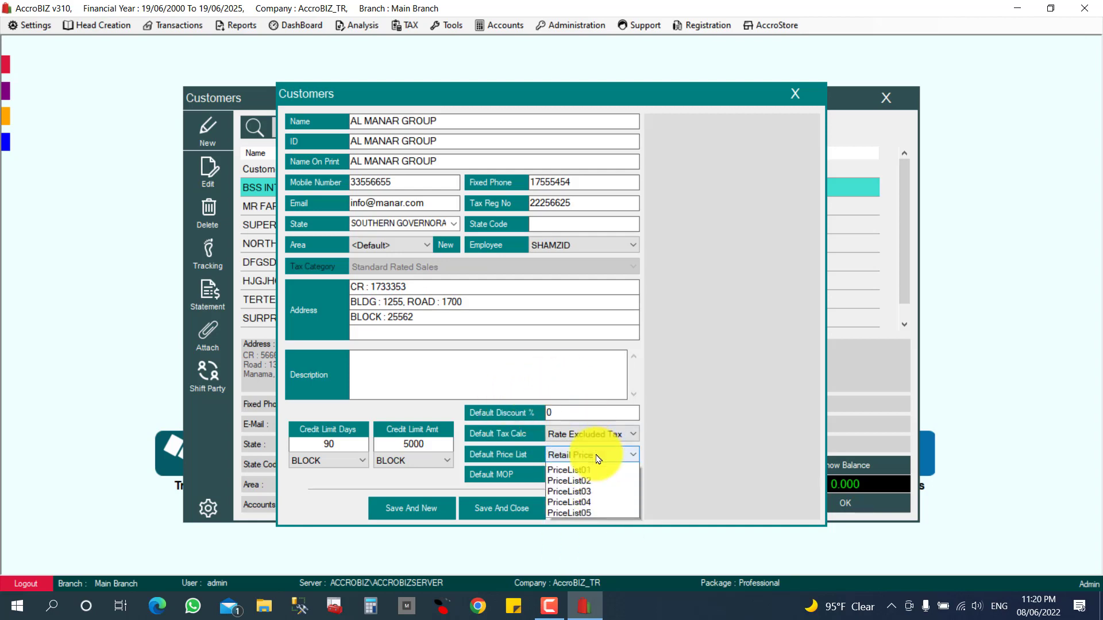
click(574, 485)
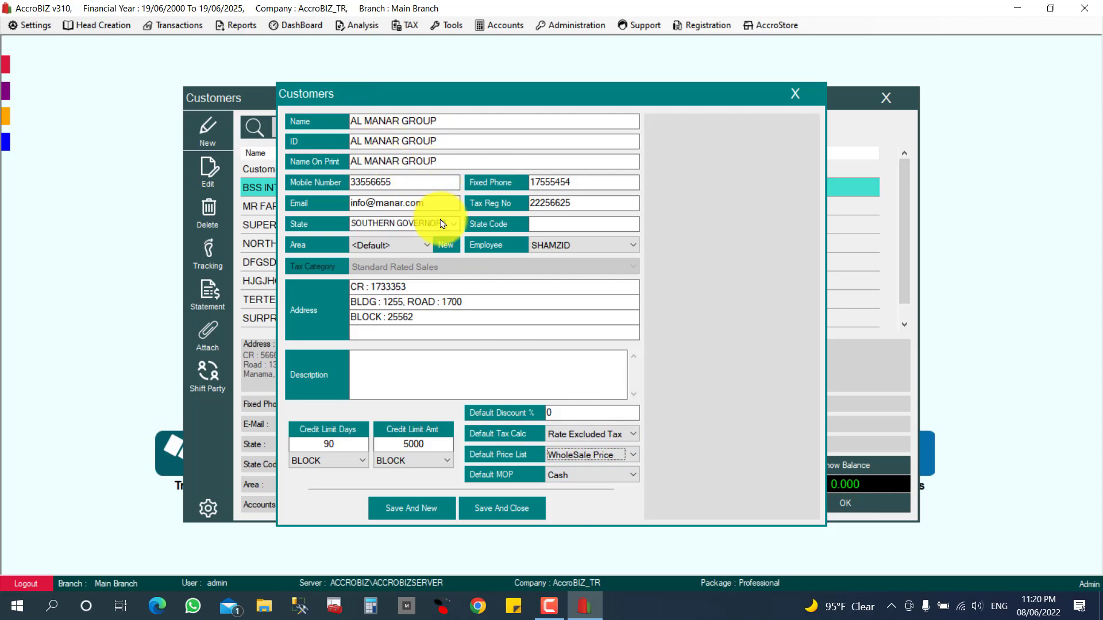
click(592, 463)
click(588, 481)
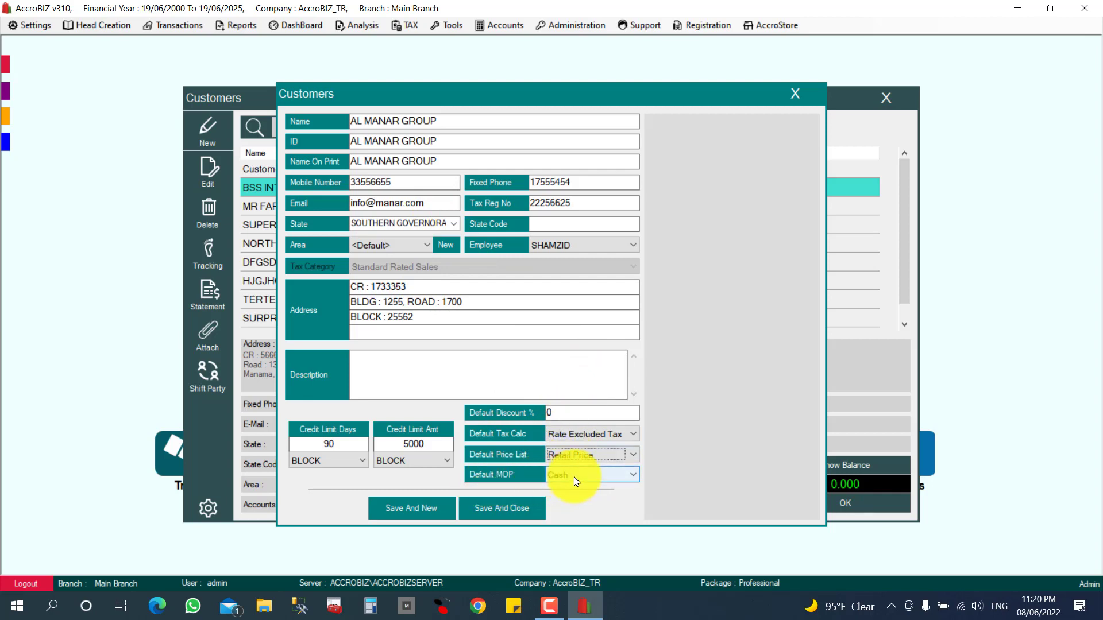
Set the default payment mode to Credit and save the new customer.
click(577, 481)
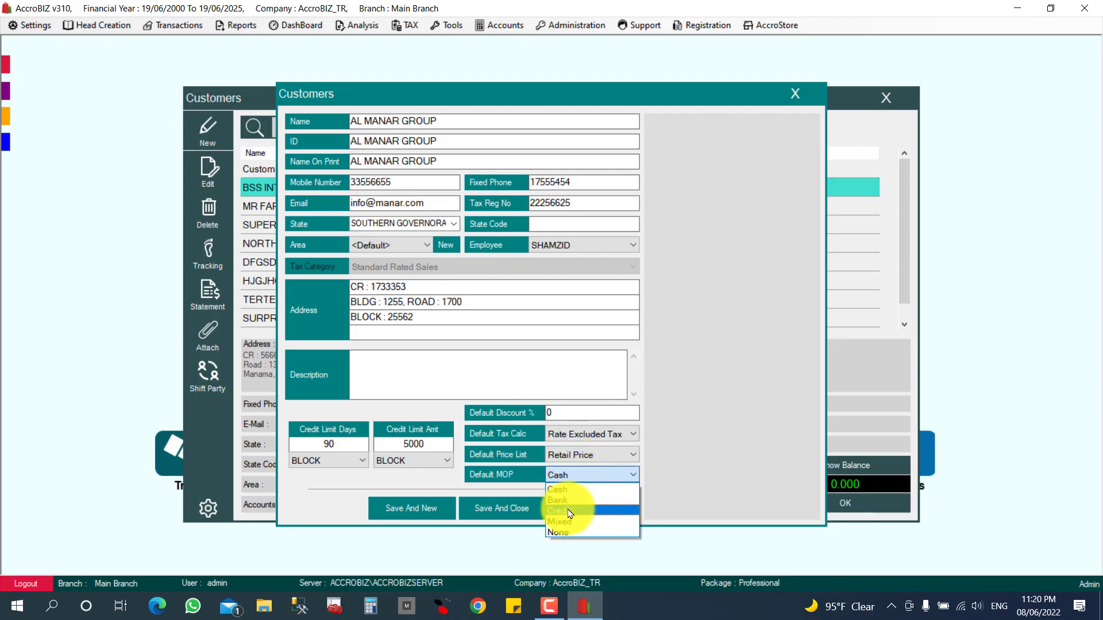
click(564, 498)
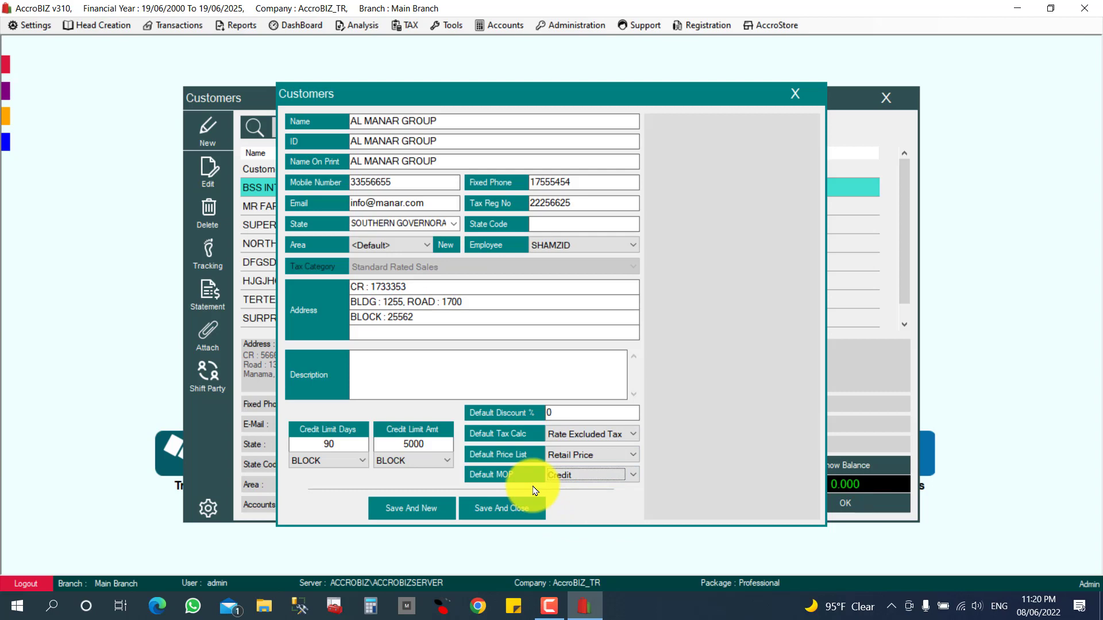
click(568, 481)
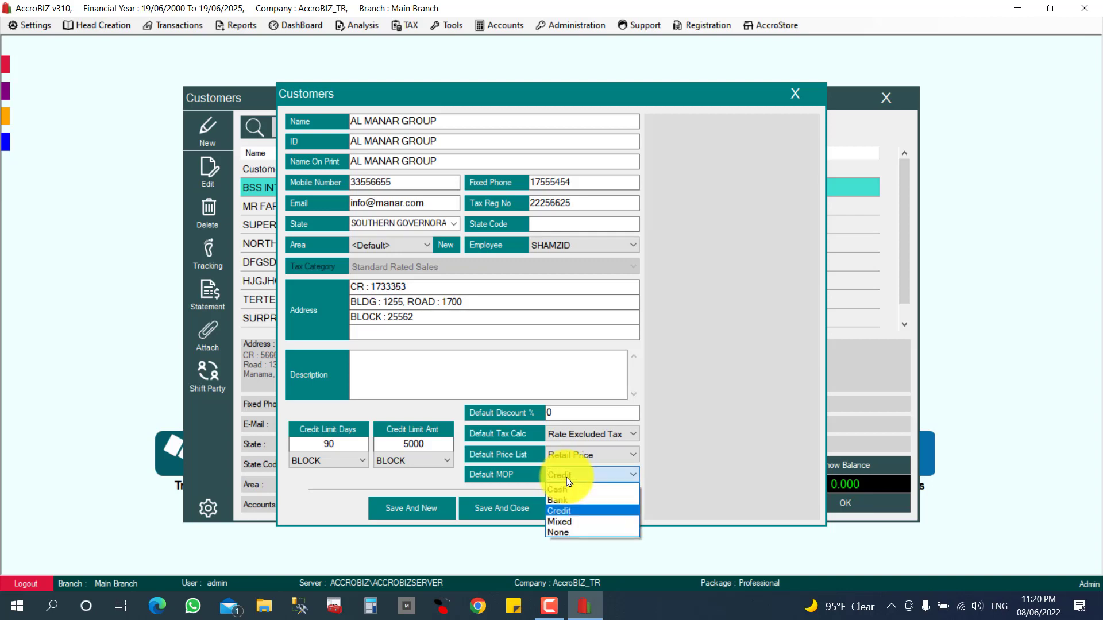
click(572, 487)
click(574, 481)
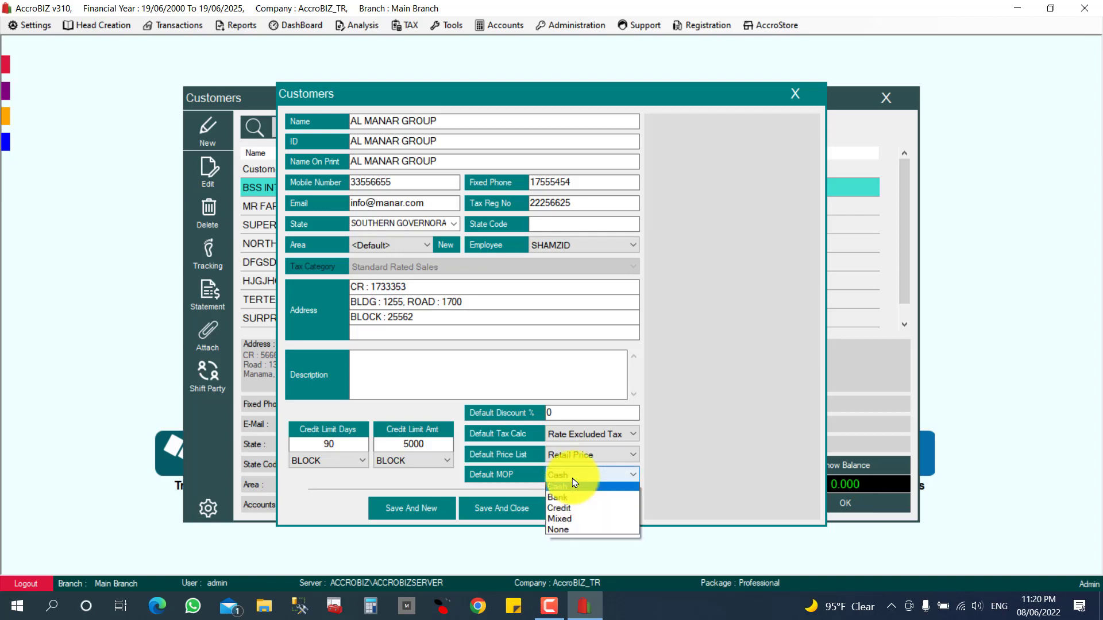
click(566, 511)
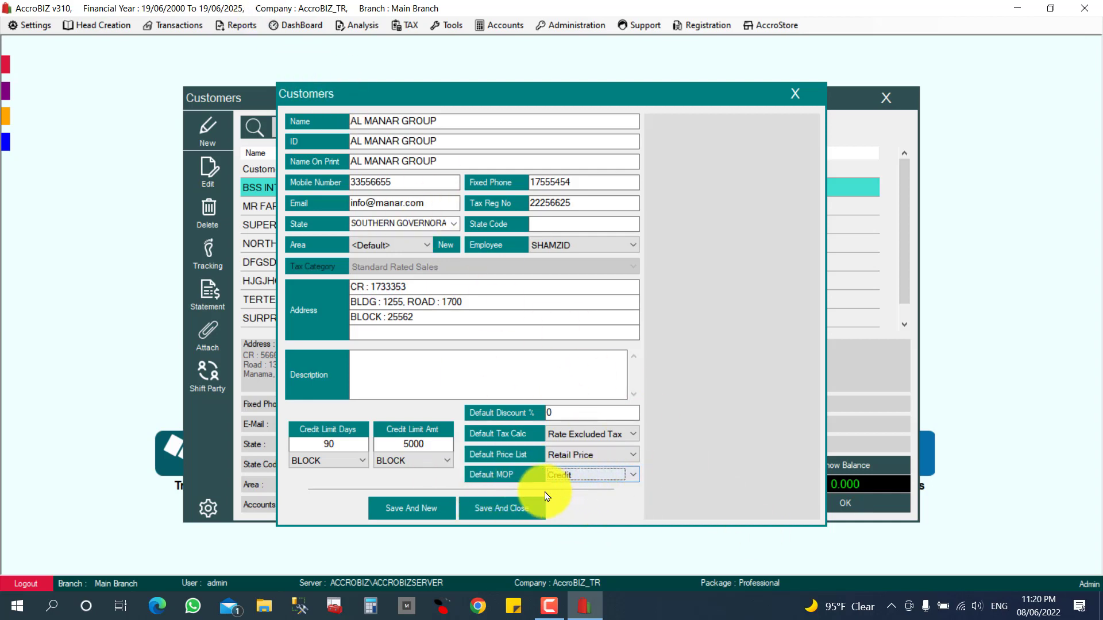
click(505, 513)
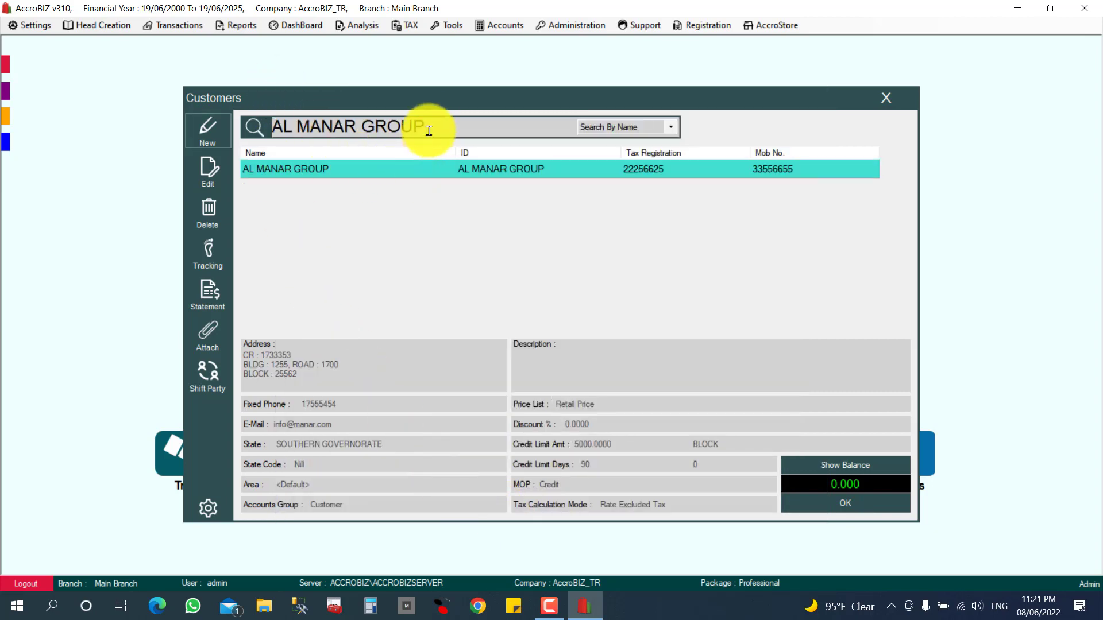
Search customers by name for 'MA' so only AL MANAR GROUP is listed.
drag(424, 125, 236, 125)
key(BackSpace)
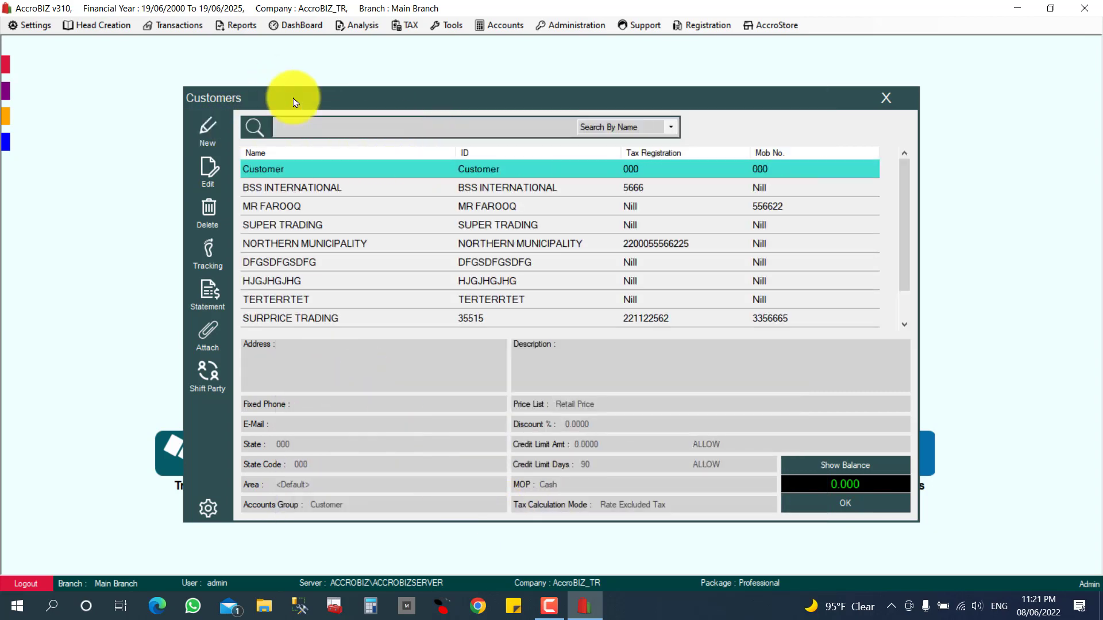
text(MA)
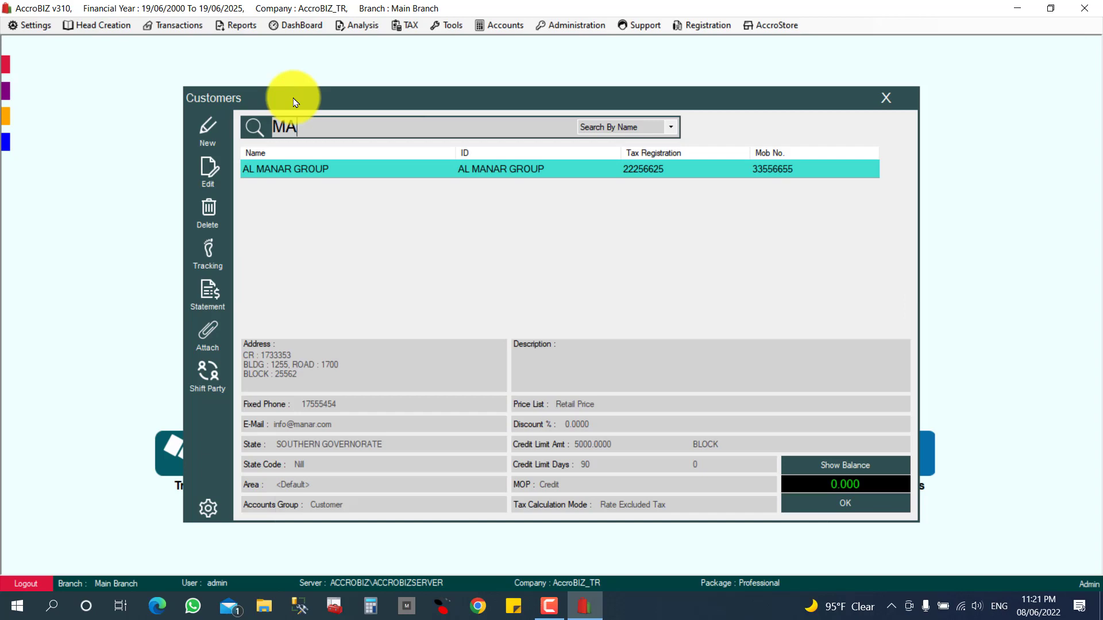
key(BackSpace)
key(BackSpace)
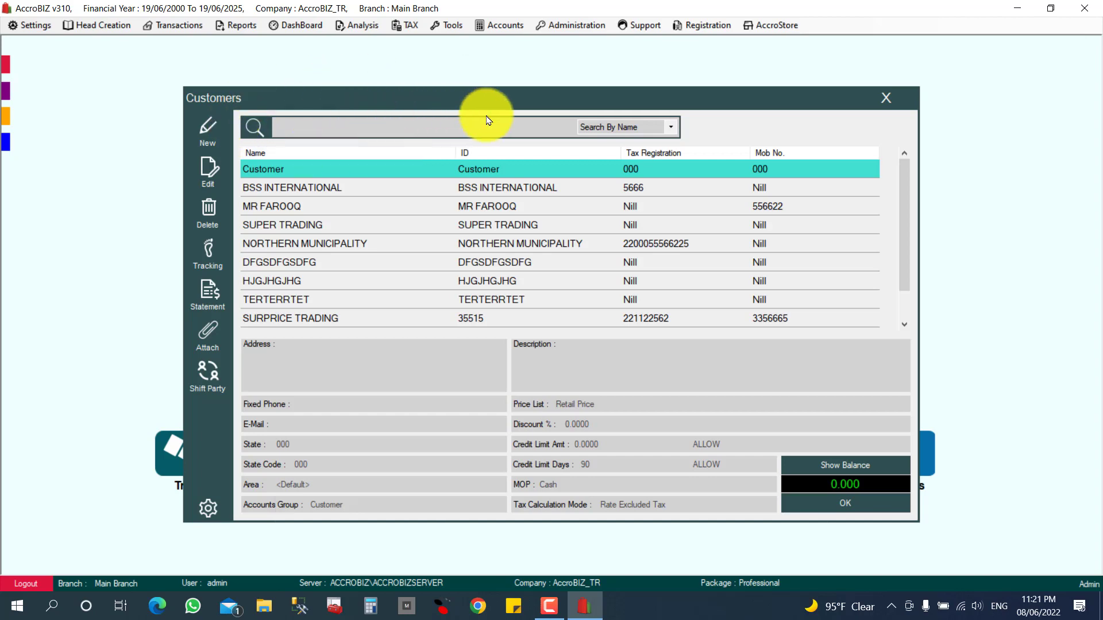
click(672, 127)
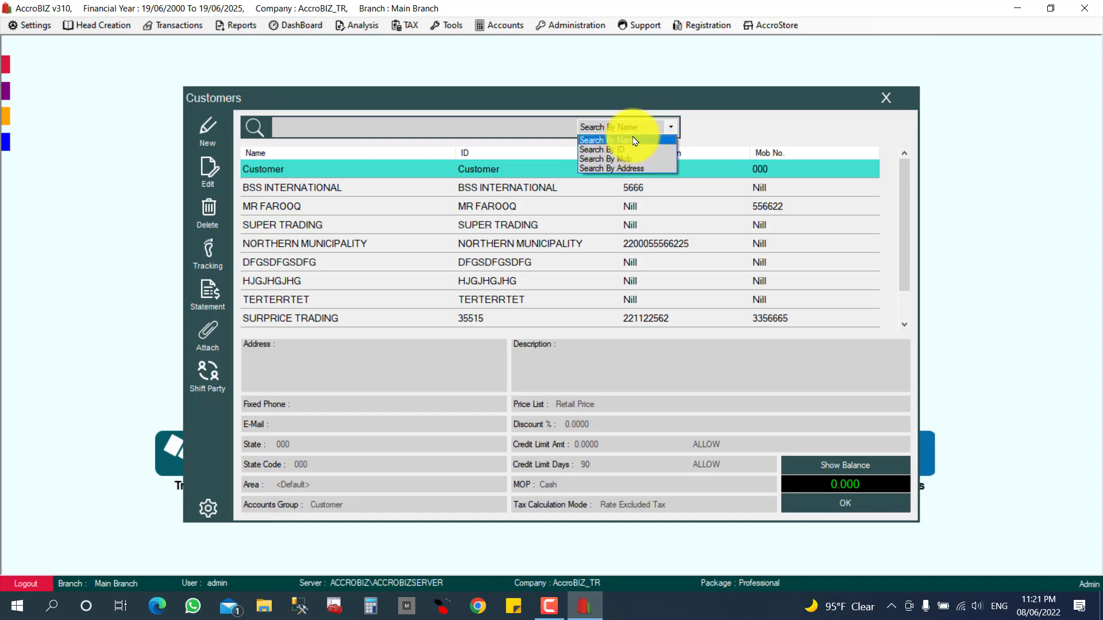
click(612, 140)
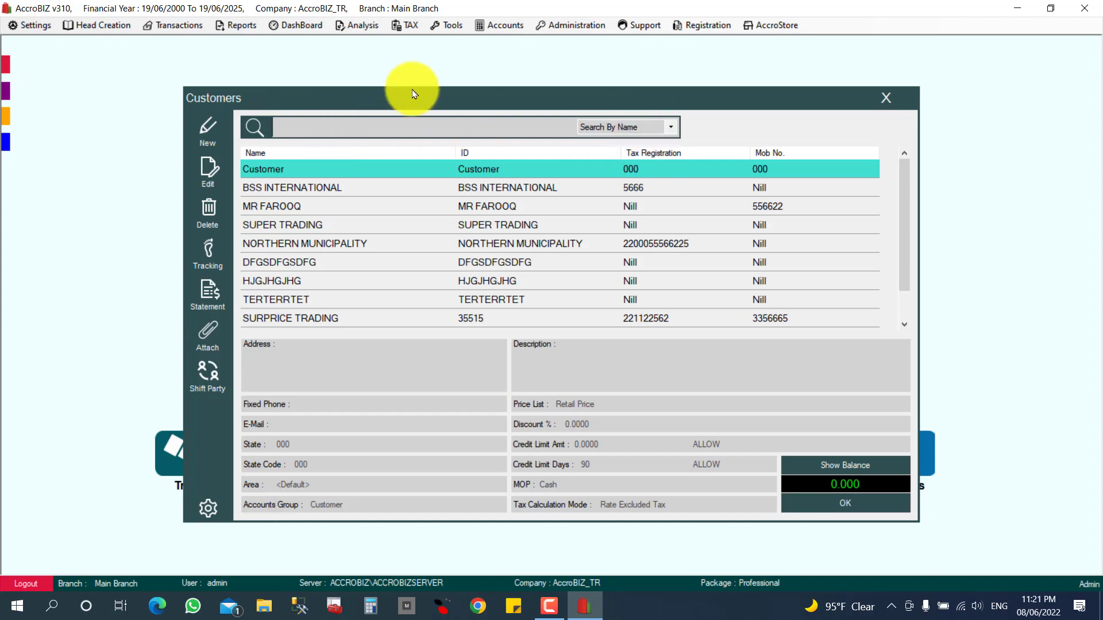
text(MA)
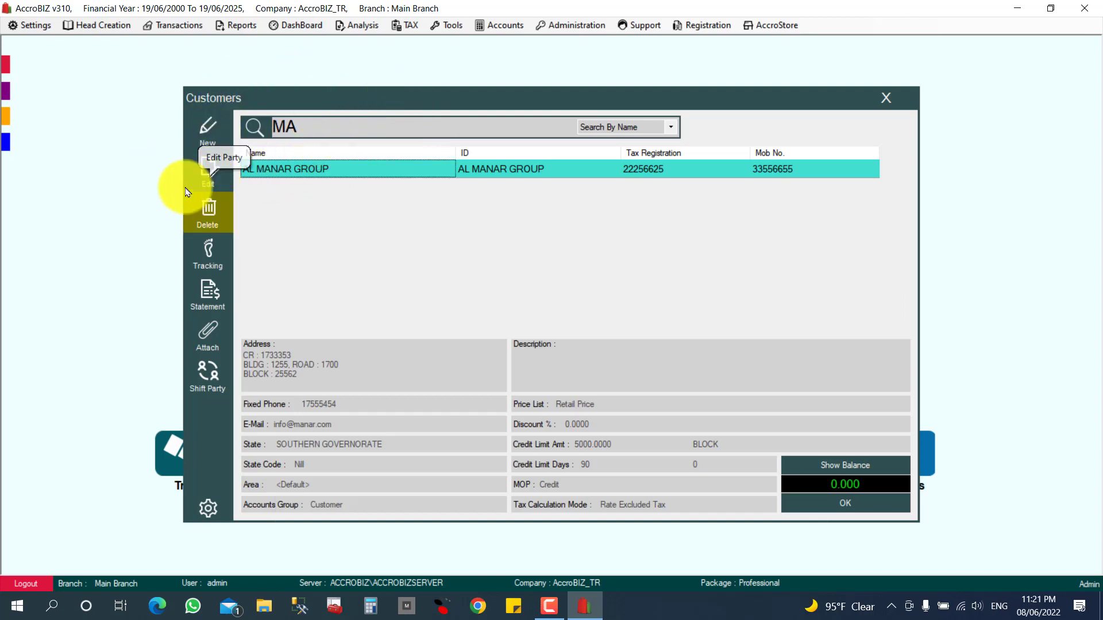
Change the name to AL MANAR GROUP W.L.L, update it, and clear the search box.
click(207, 175)
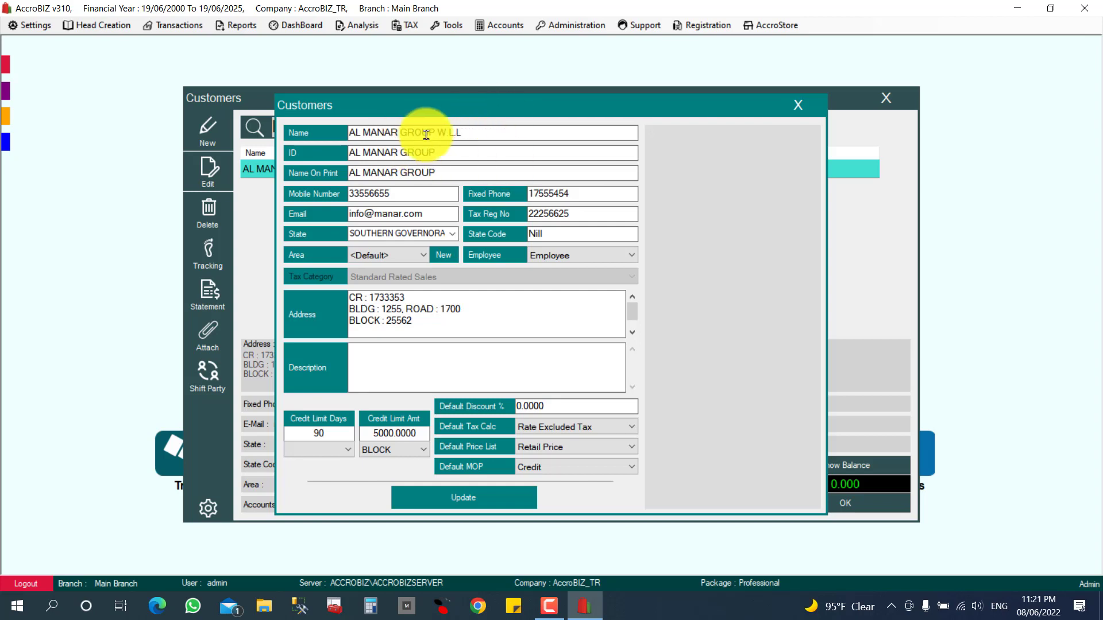
click(494, 503)
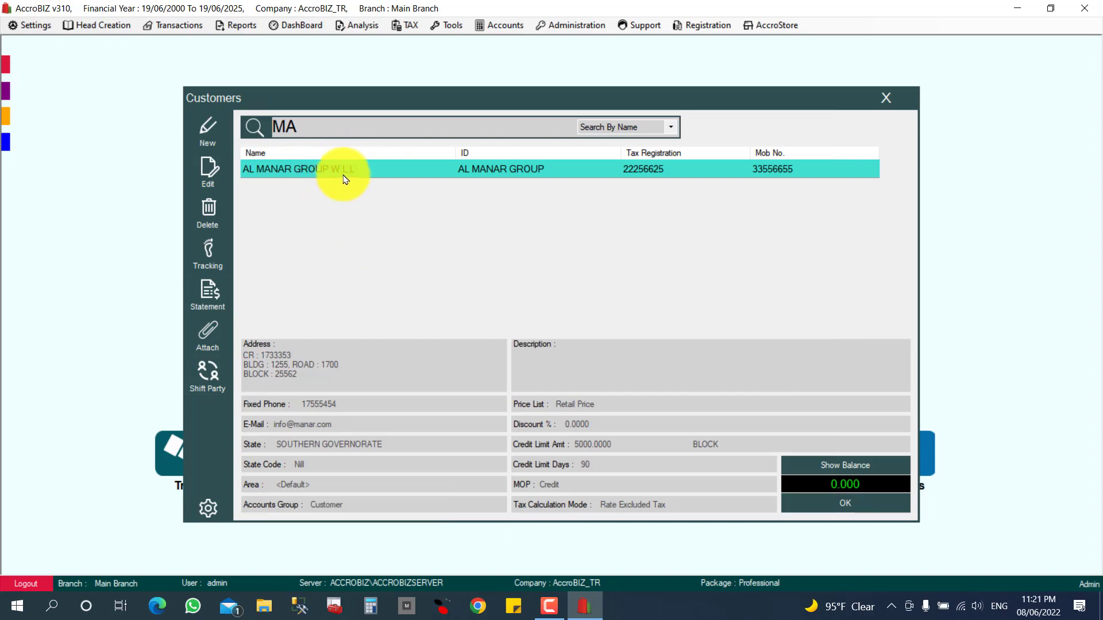
click(209, 172)
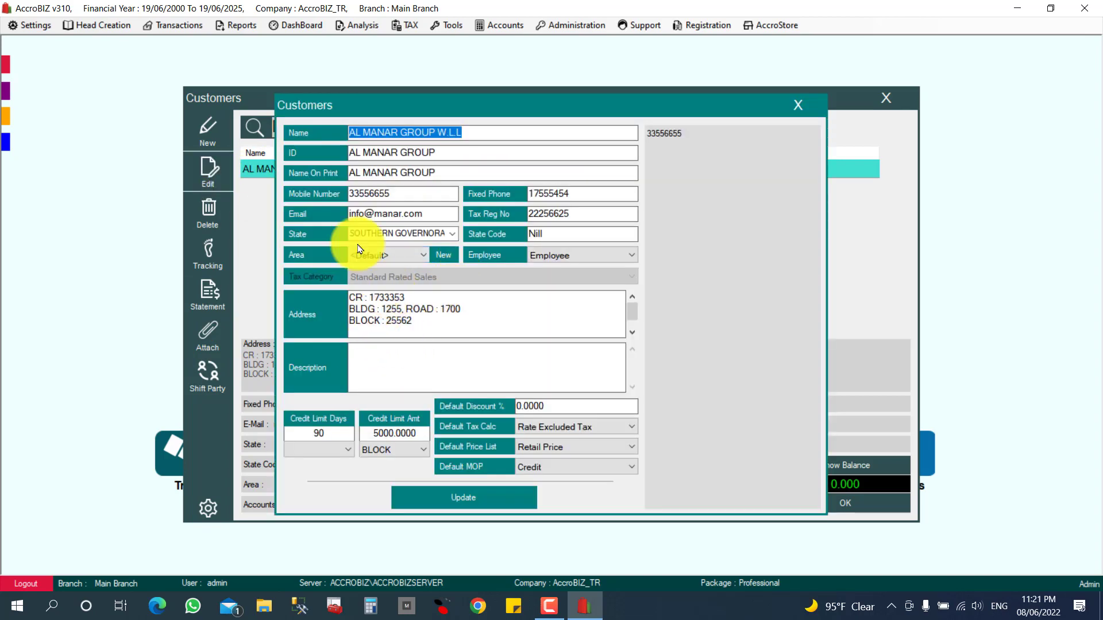
click(796, 103)
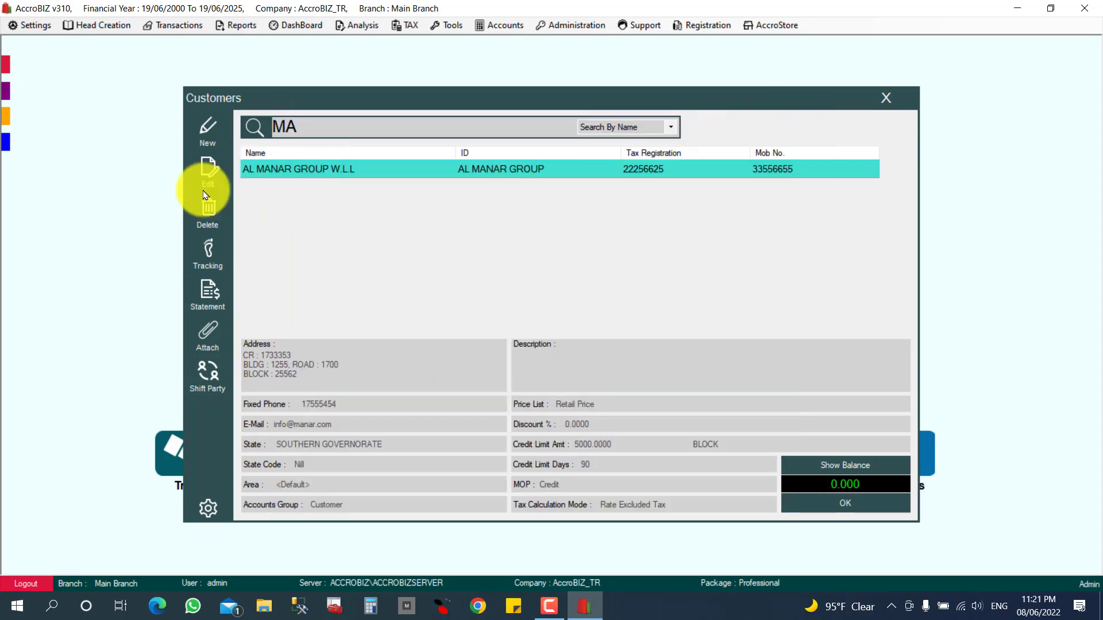
key(BackSpace)
key(BackSpace)
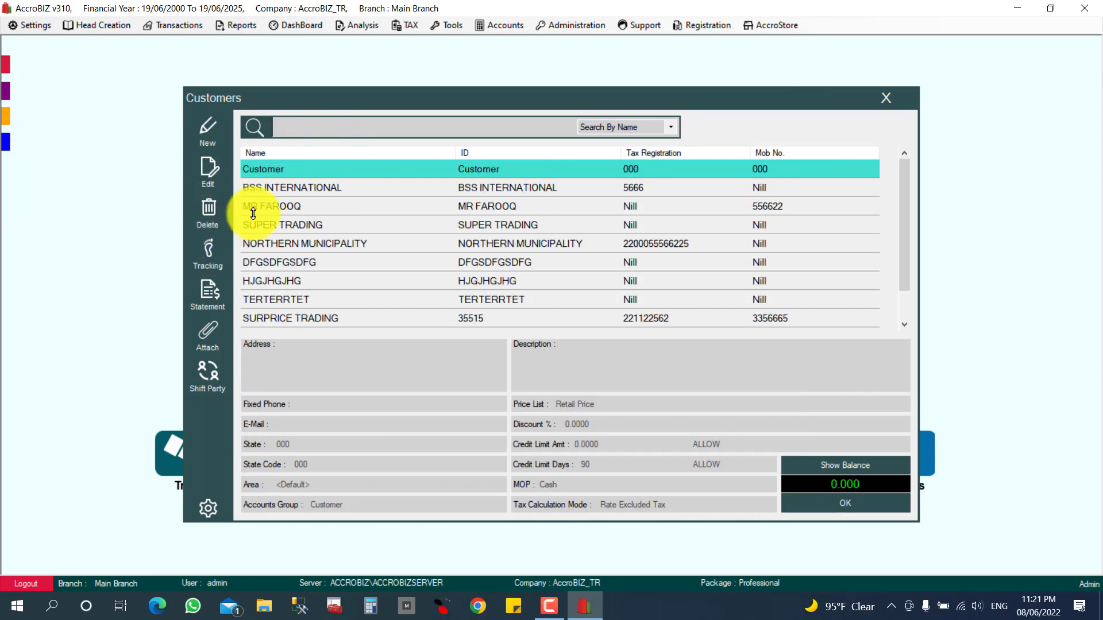
click(287, 190)
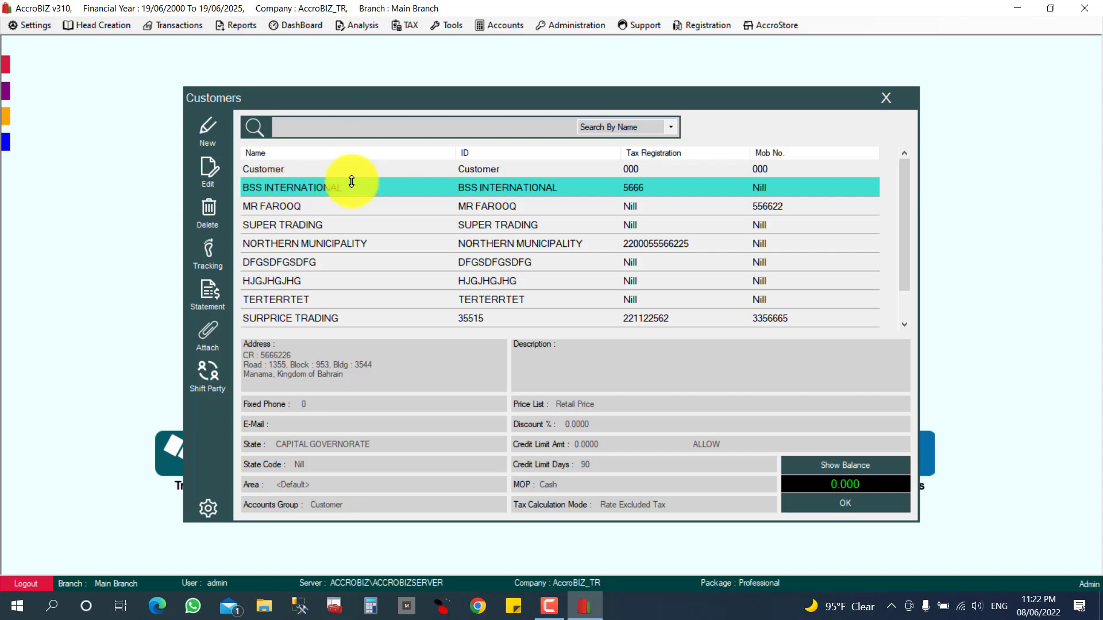
click(205, 213)
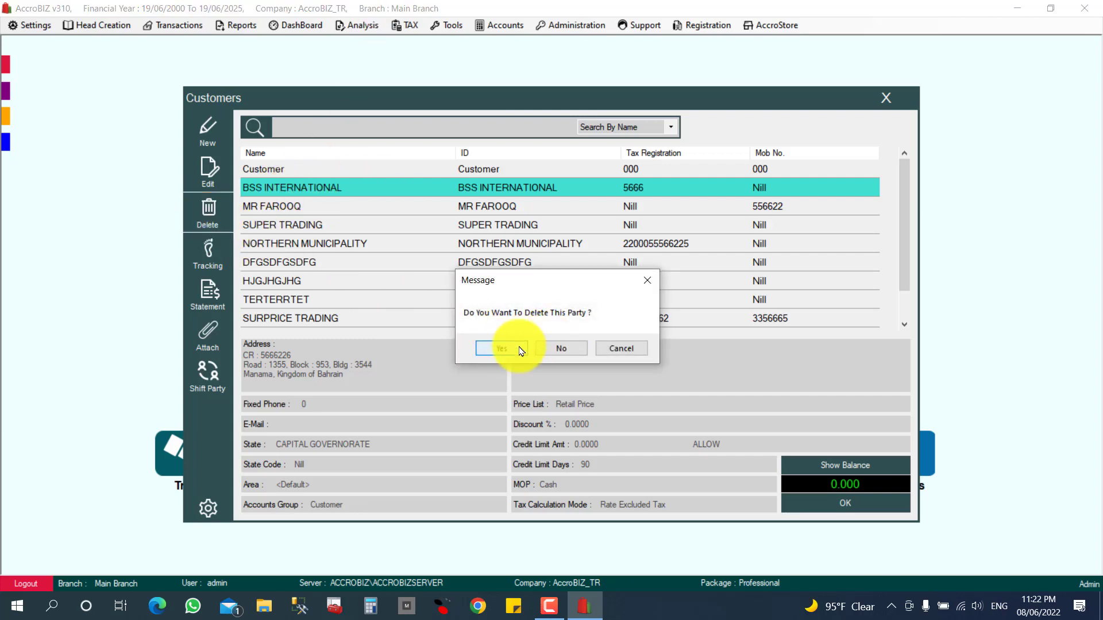
click(499, 348)
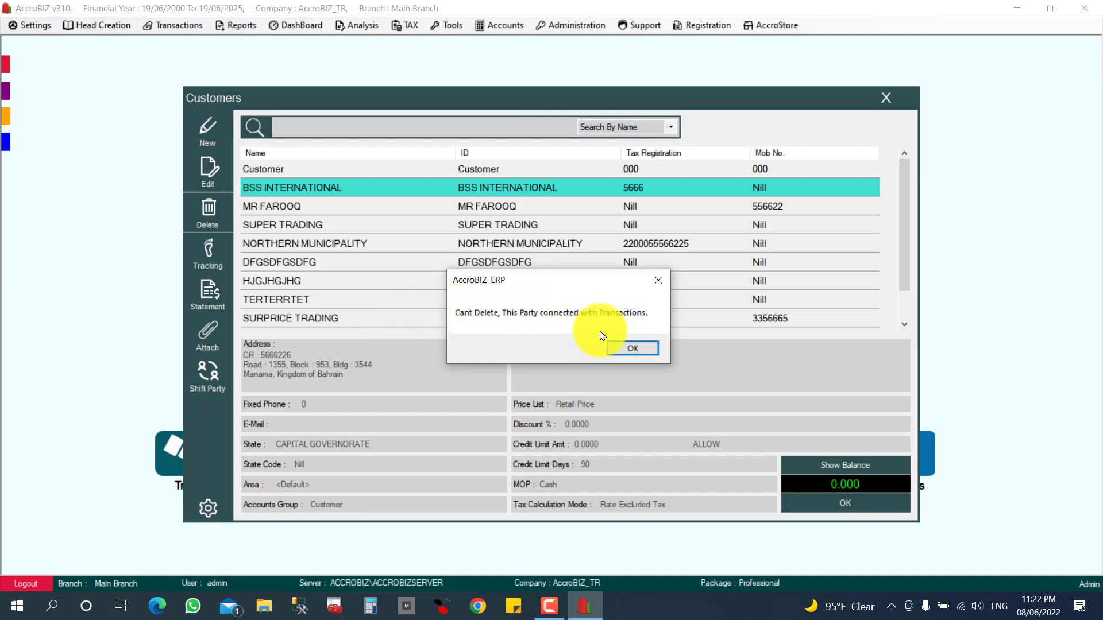
click(625, 350)
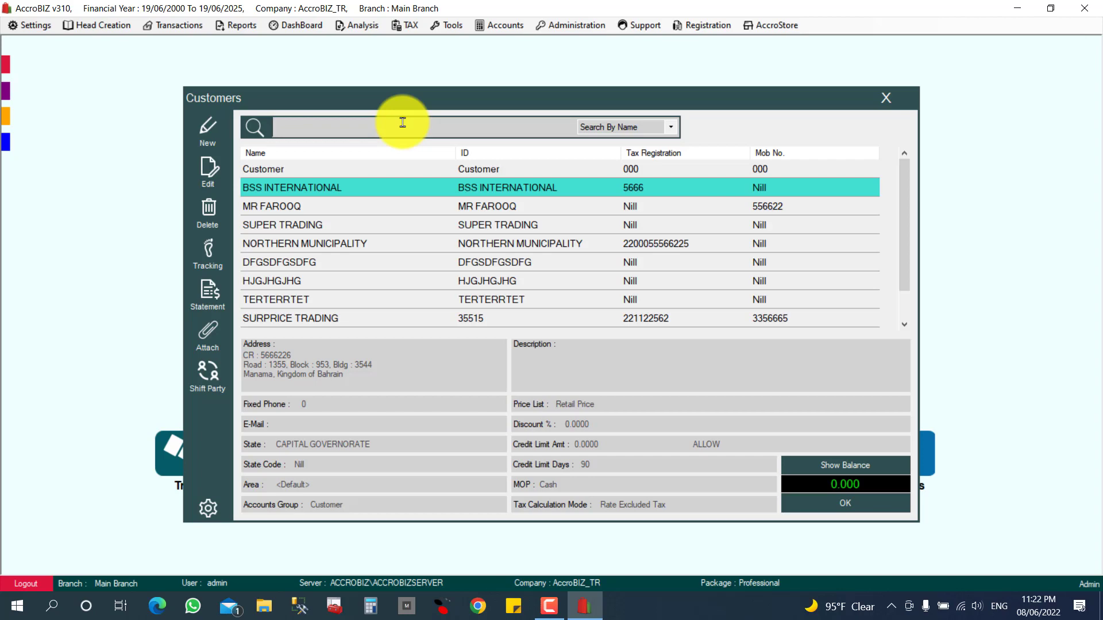
Search for 'MAN' and delete the customer AL MANAR GROUP W.L.L.
text(MAN)
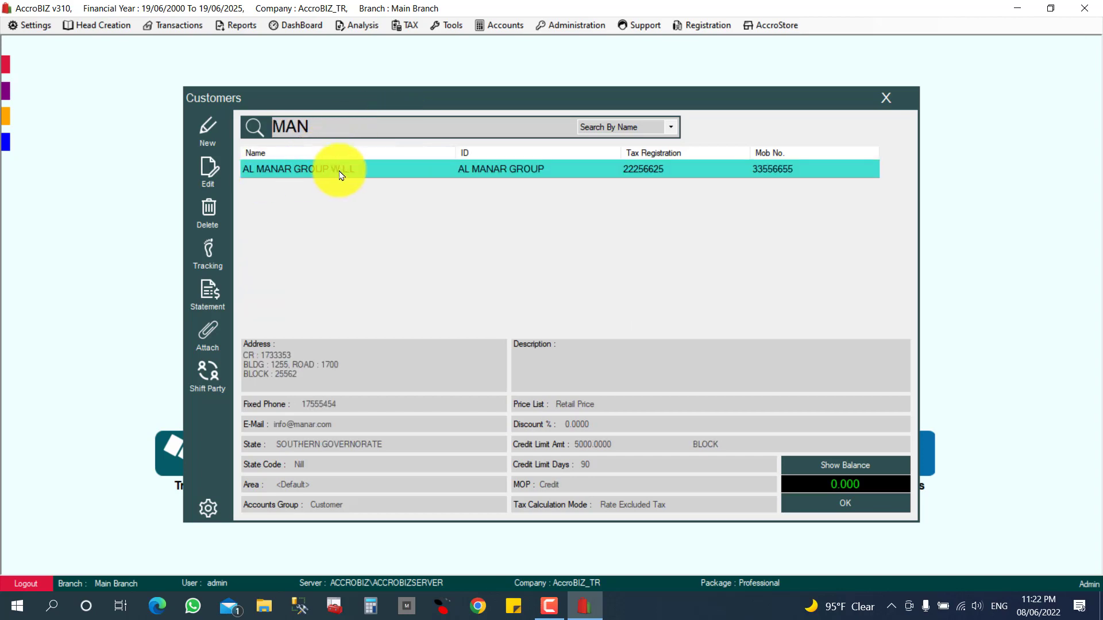
click(219, 232)
click(487, 347)
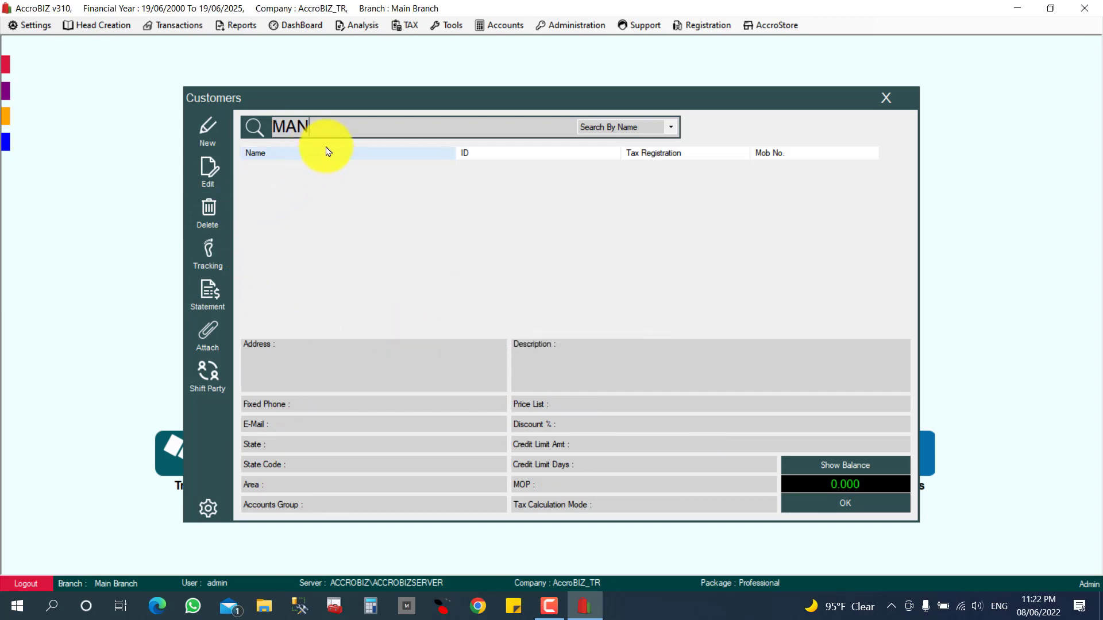
Clear the search and type 'B' to filter the list to BSS INTERNATIONAL.
key(BackSpace)
key(BackSpace)
key(BackSpace)
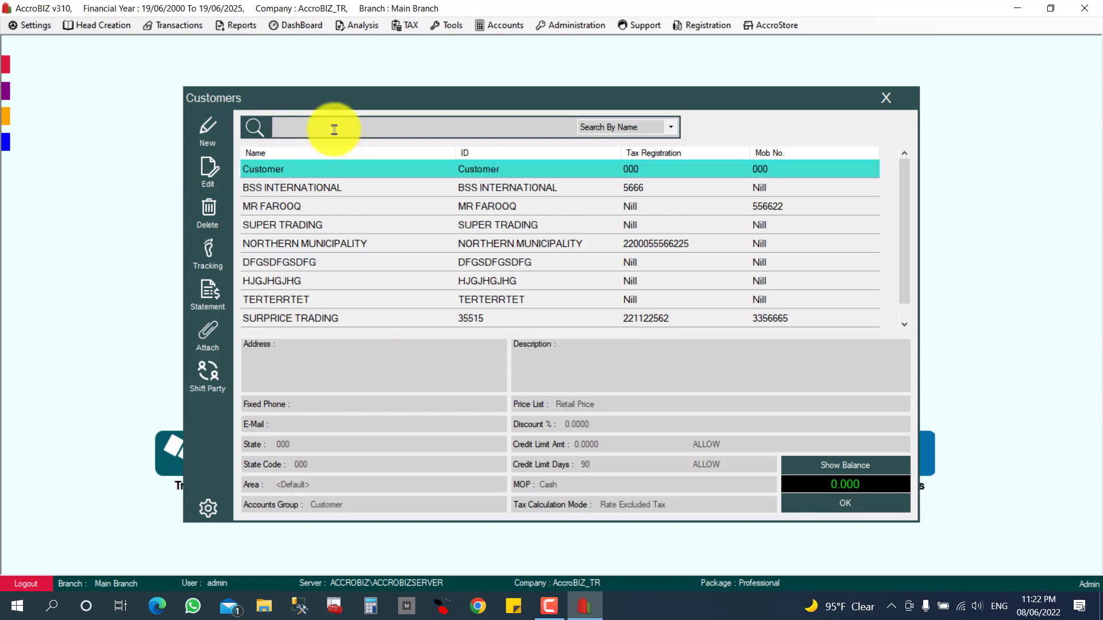
text(MAN)
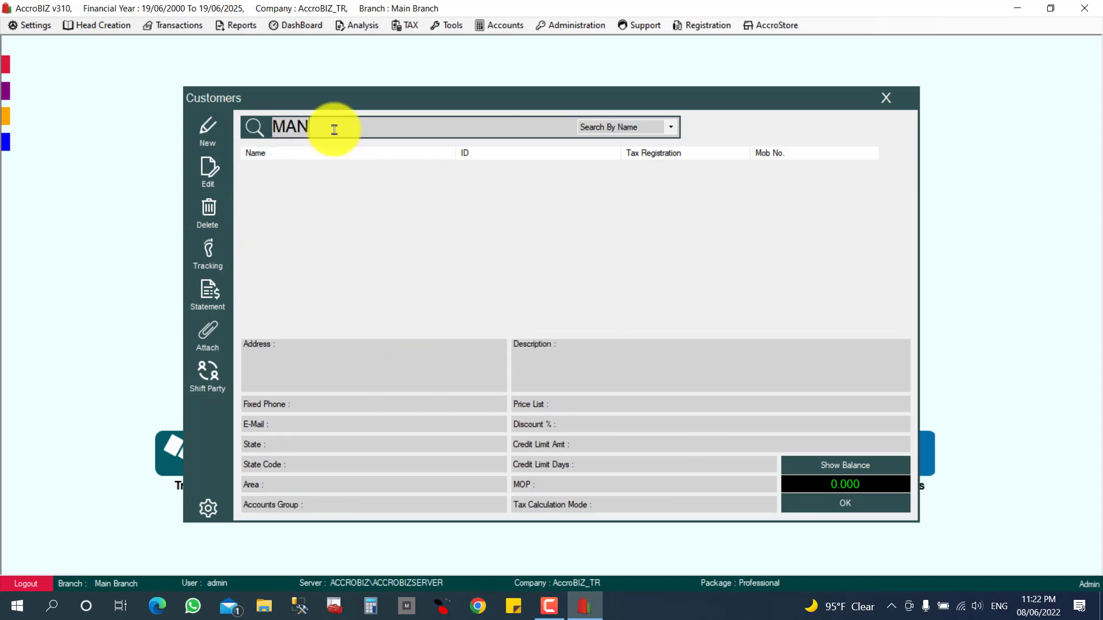
key(BackSpace)
key(BackSpace)
key(BackSpace)
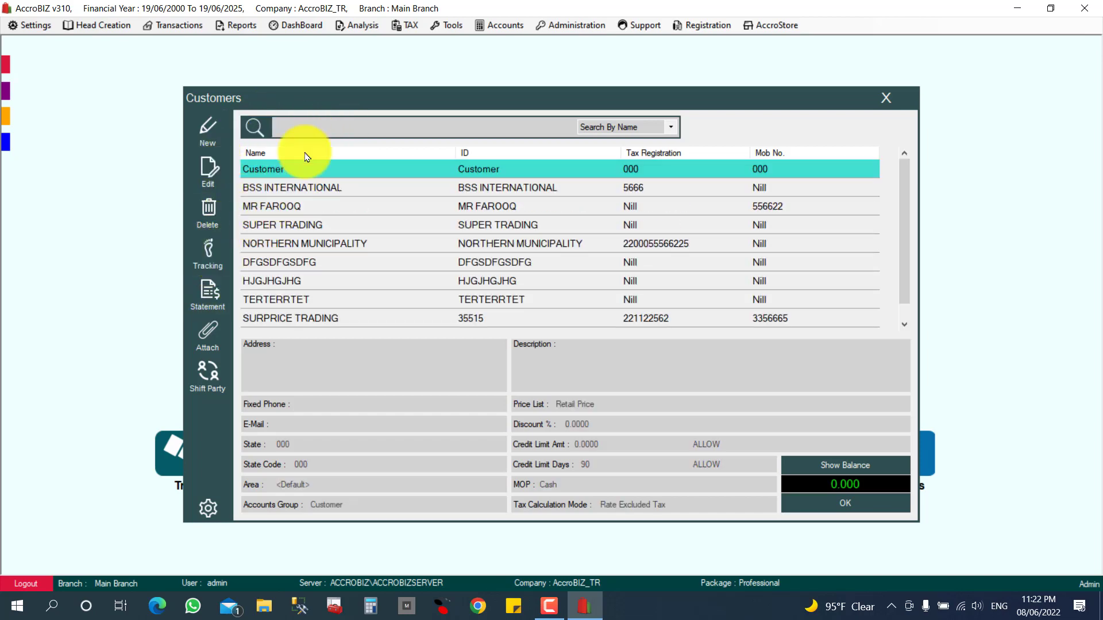
text(BSS)
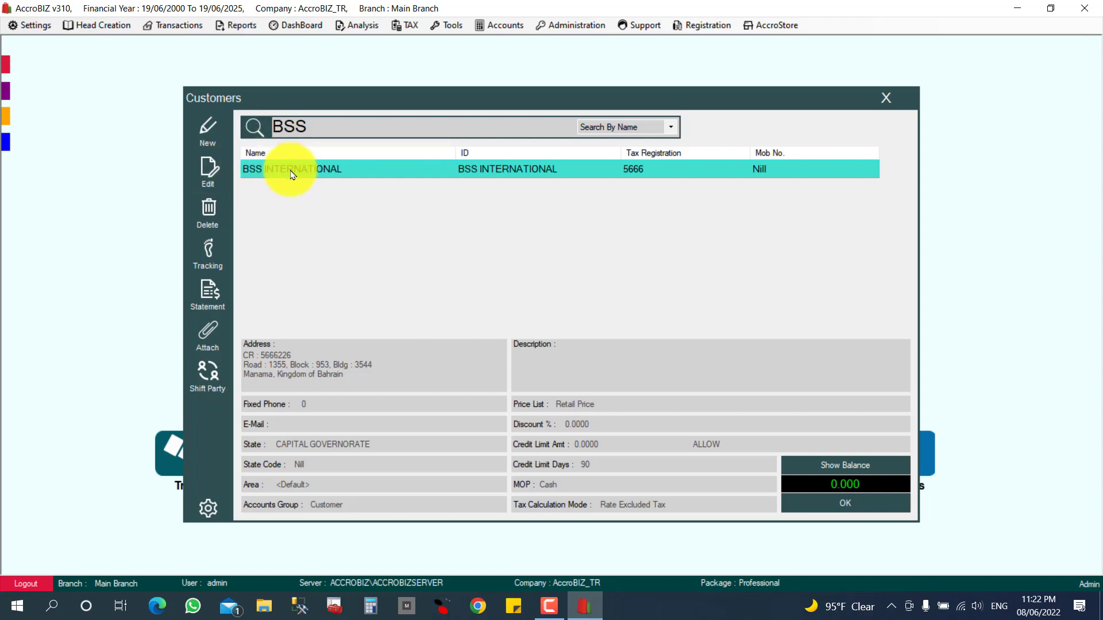
Open BSS INTERNATIONAL's Tracking history and browse its Sales and Quotation vouchers.
click(206, 270)
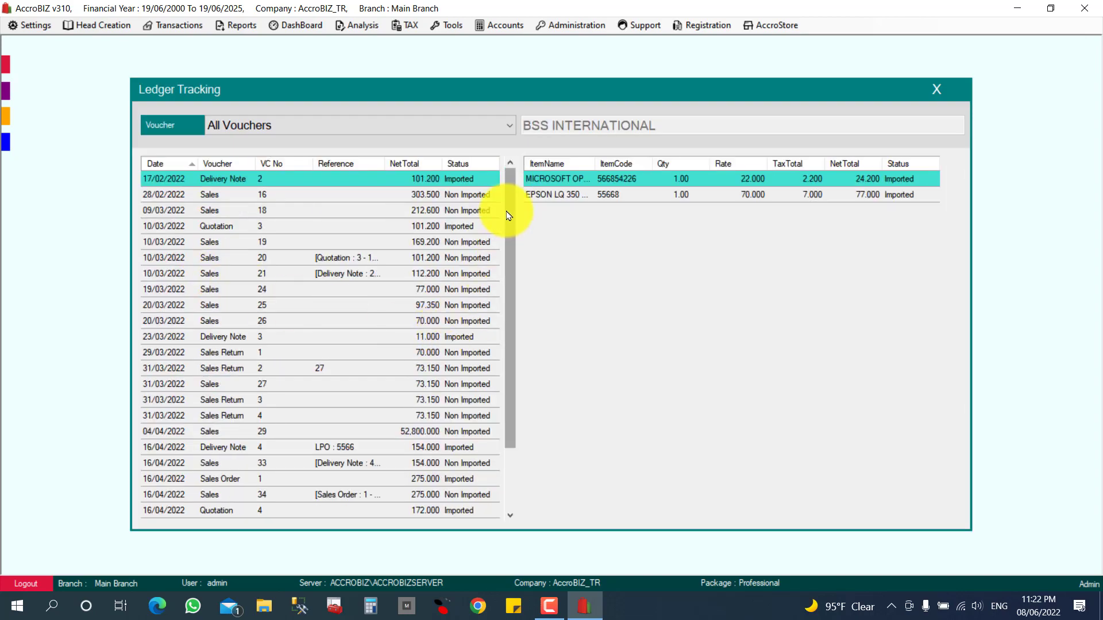
mouse_move(508, 215)
mouse_down()
mouse_move(510, 320)
mouse_move(510, 212)
mouse_up()
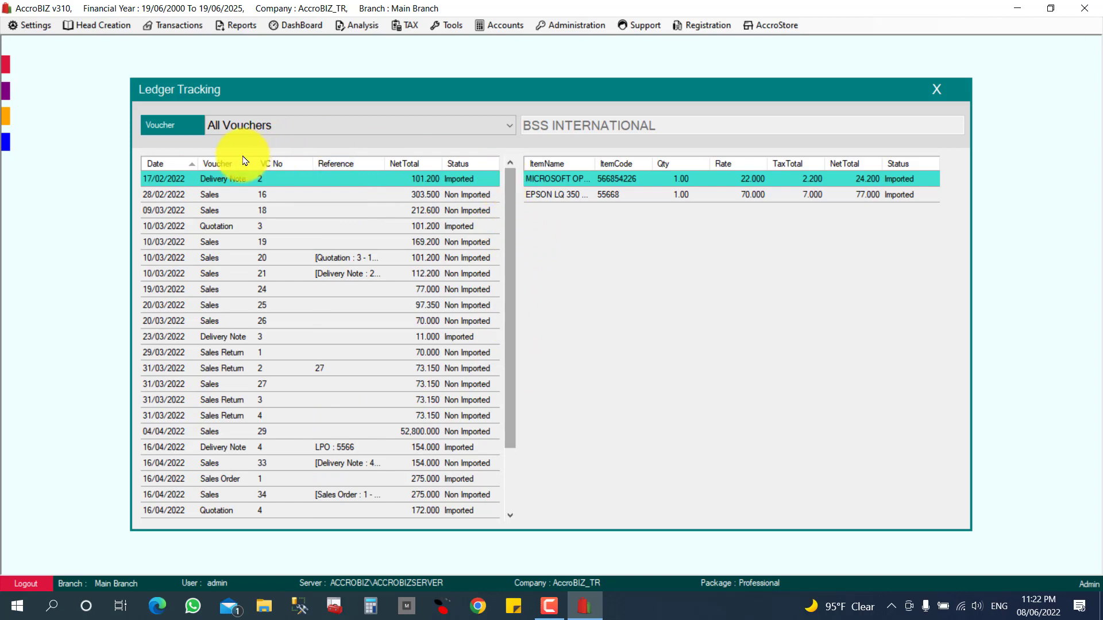
click(235, 197)
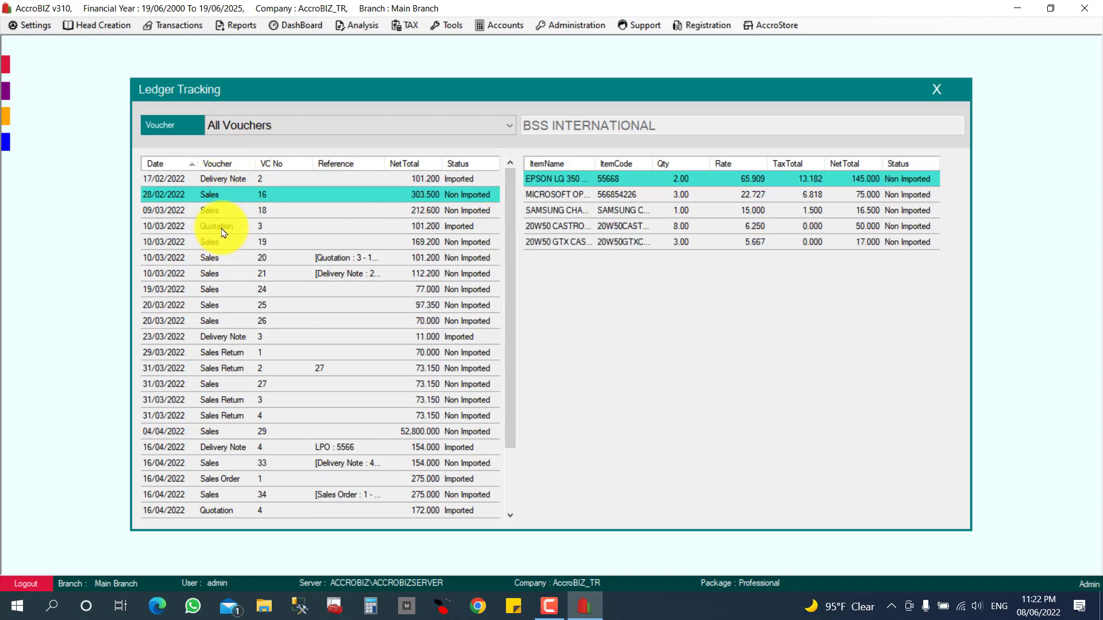
click(224, 230)
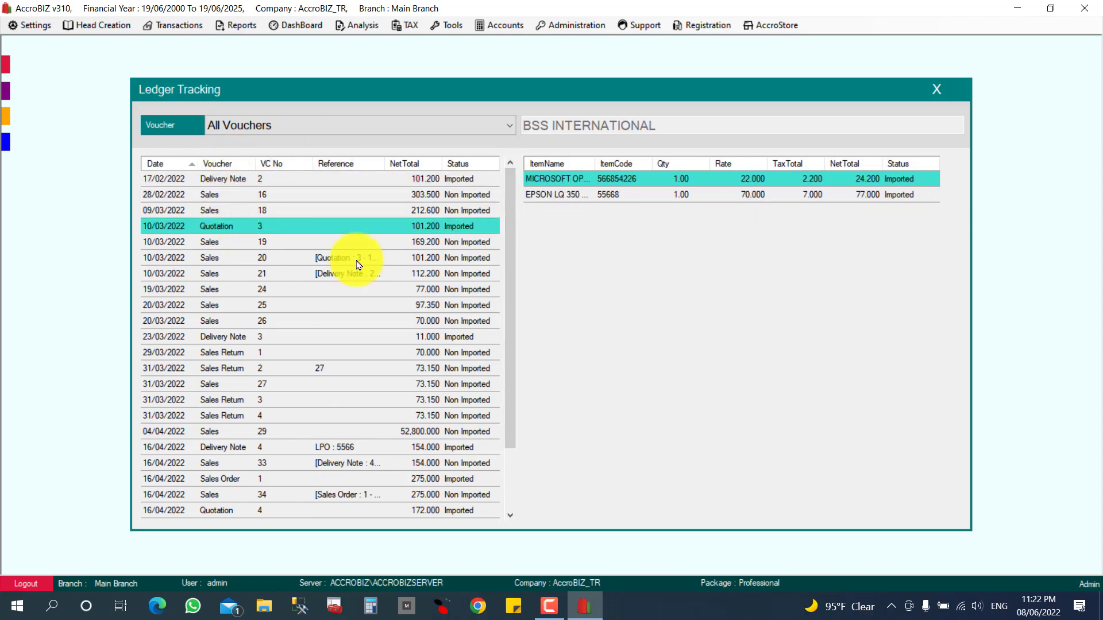
click(260, 259)
click(254, 307)
scroll(270, 328, down, 2)
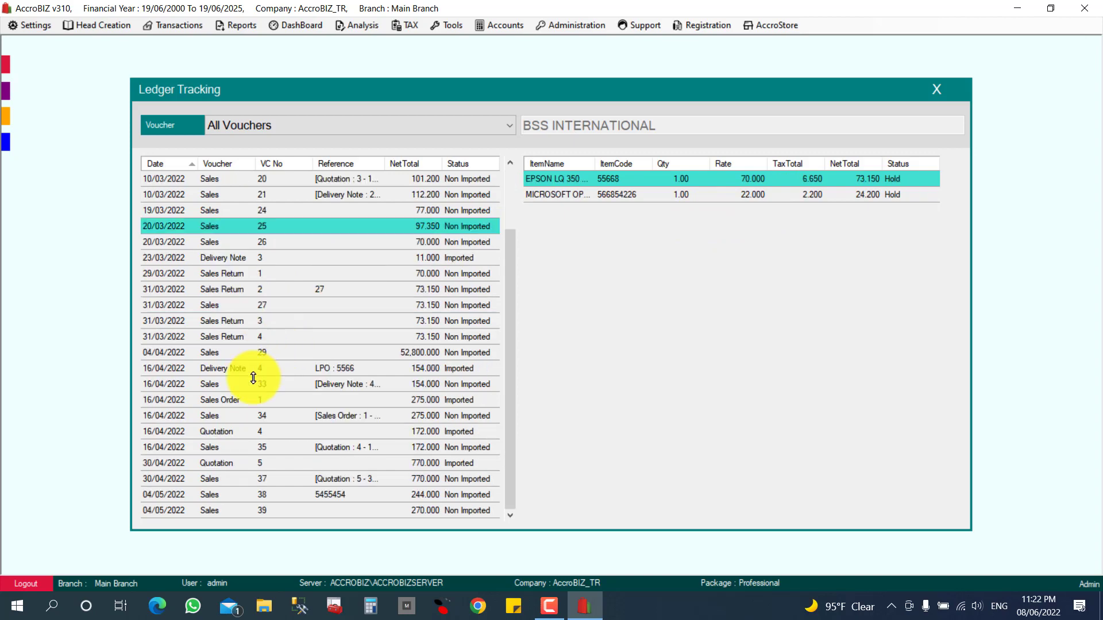
scroll(254, 368, up, 2)
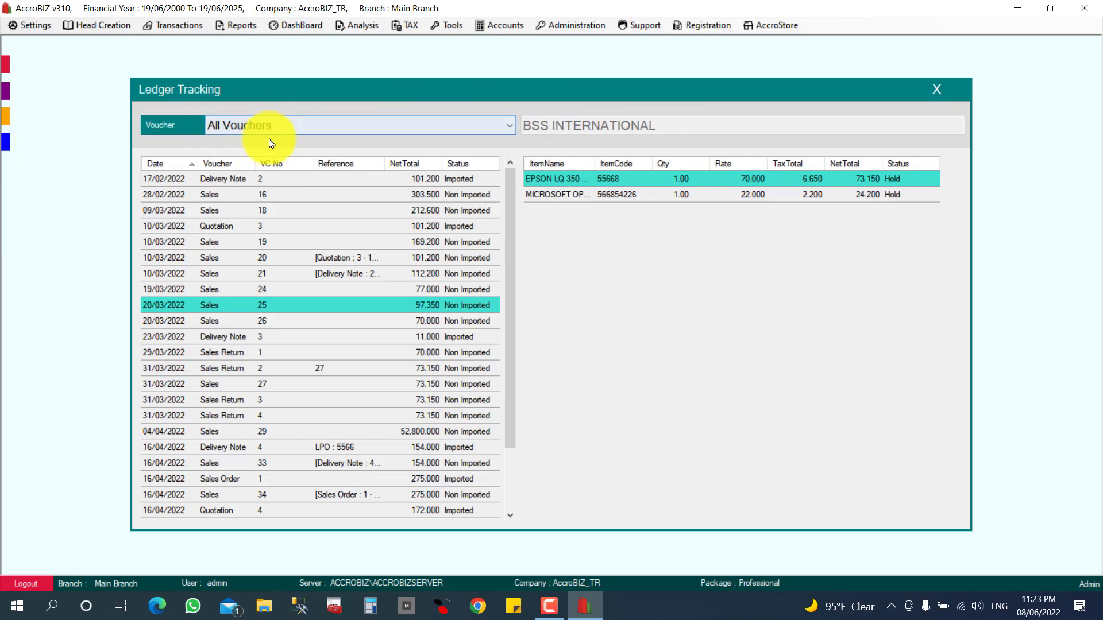
Filter the vouchers to Sales and review the items of vouchers 18, 19, 20, 33 and 35.
click(315, 128)
click(265, 171)
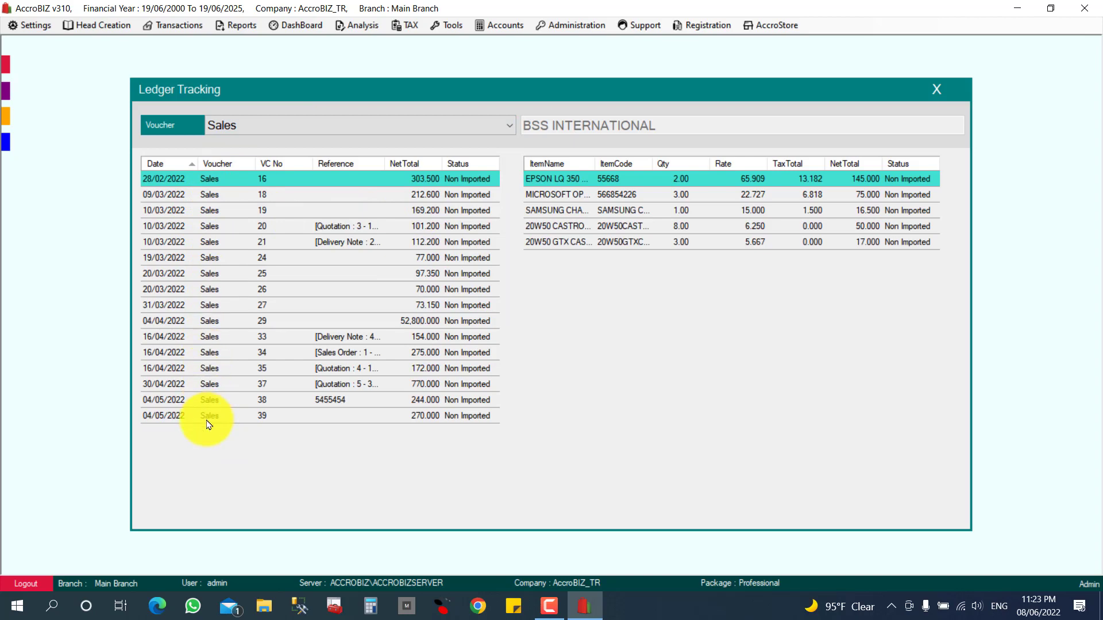
click(281, 201)
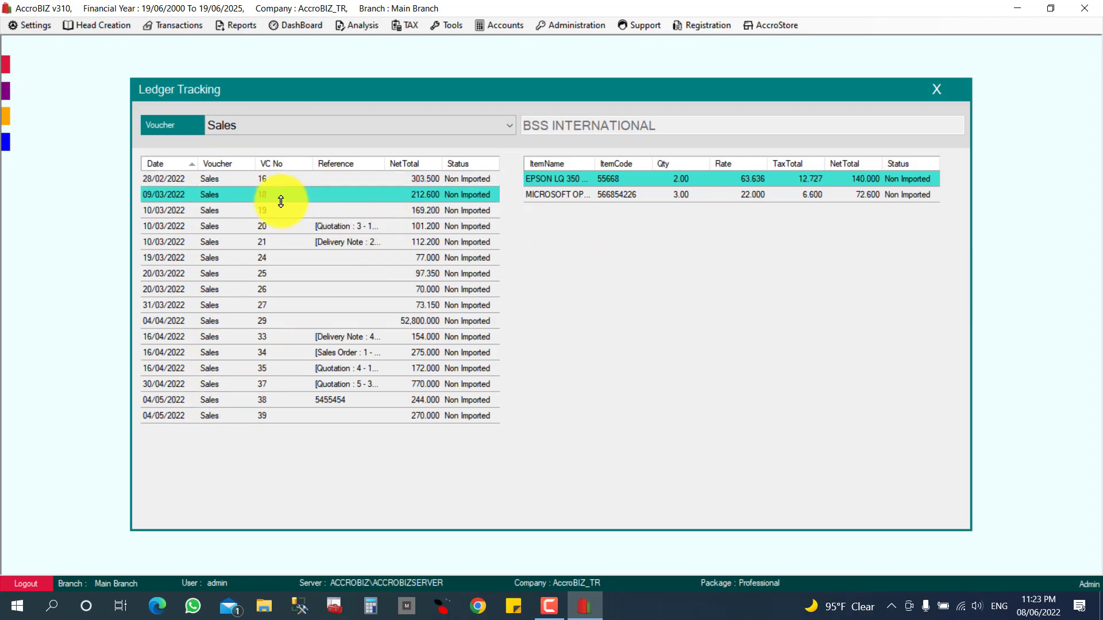
click(283, 216)
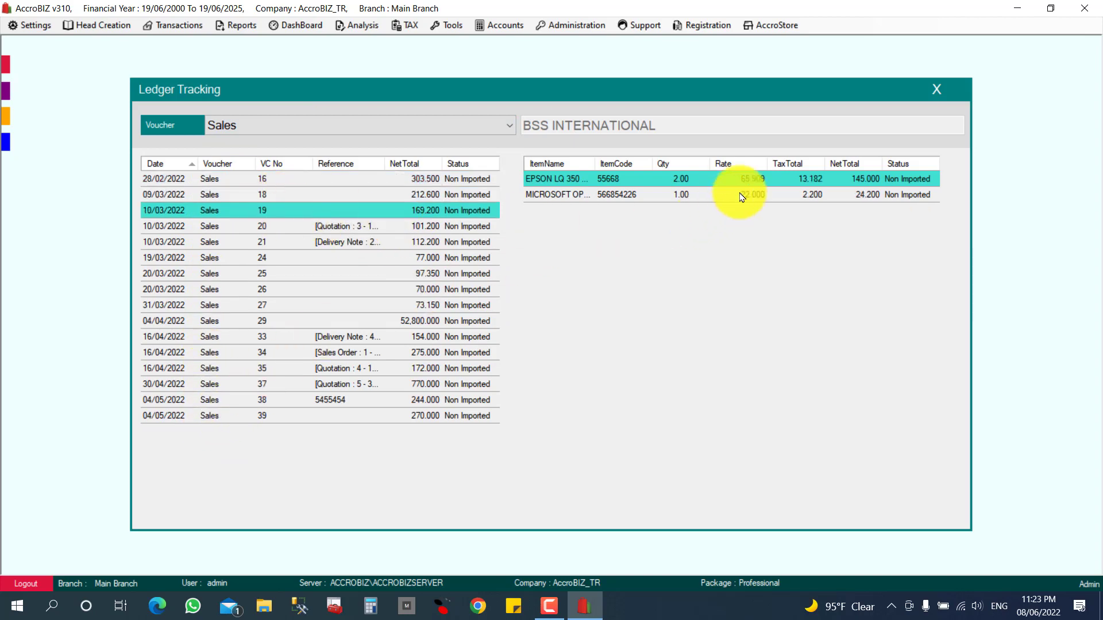
click(388, 230)
click(342, 338)
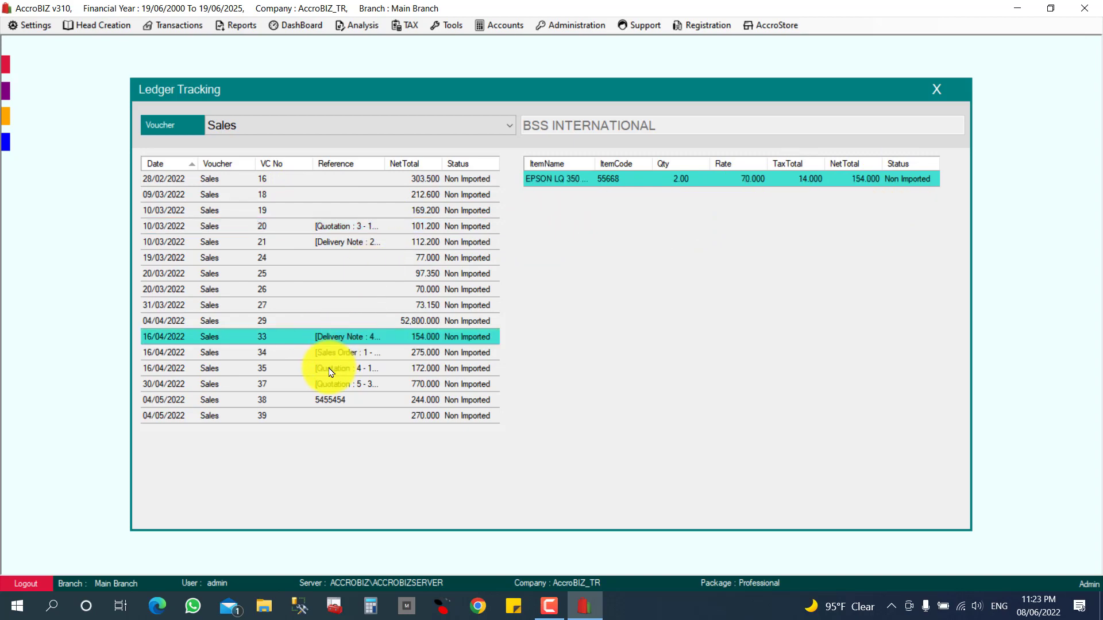
click(332, 371)
Filter the vouchers to Quotation, review the three quotations and open quotation 4.
click(341, 129)
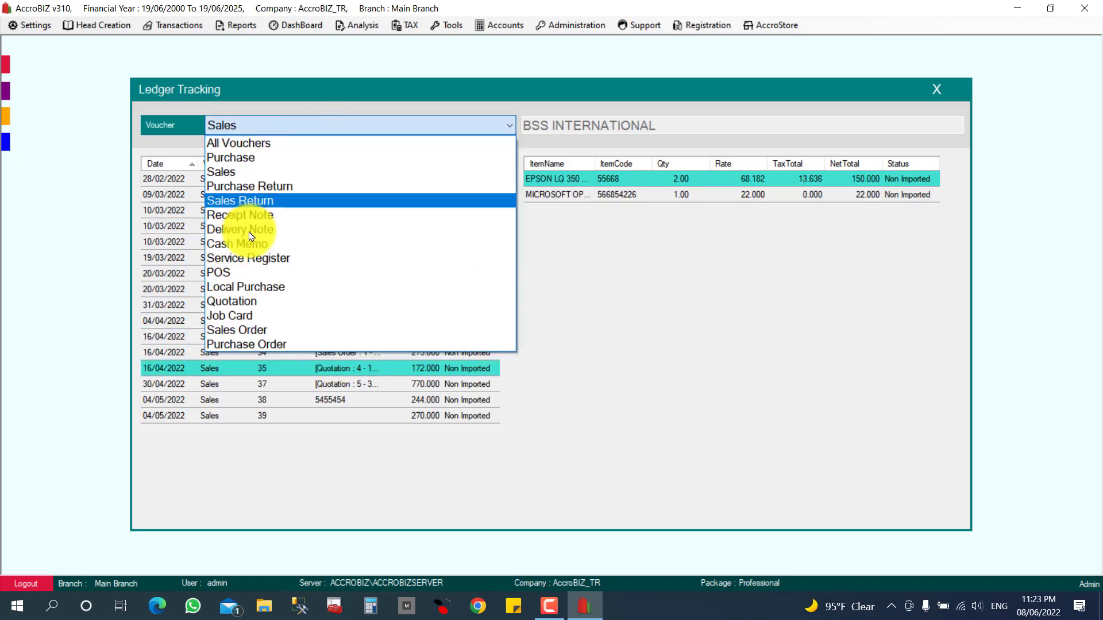
click(265, 301)
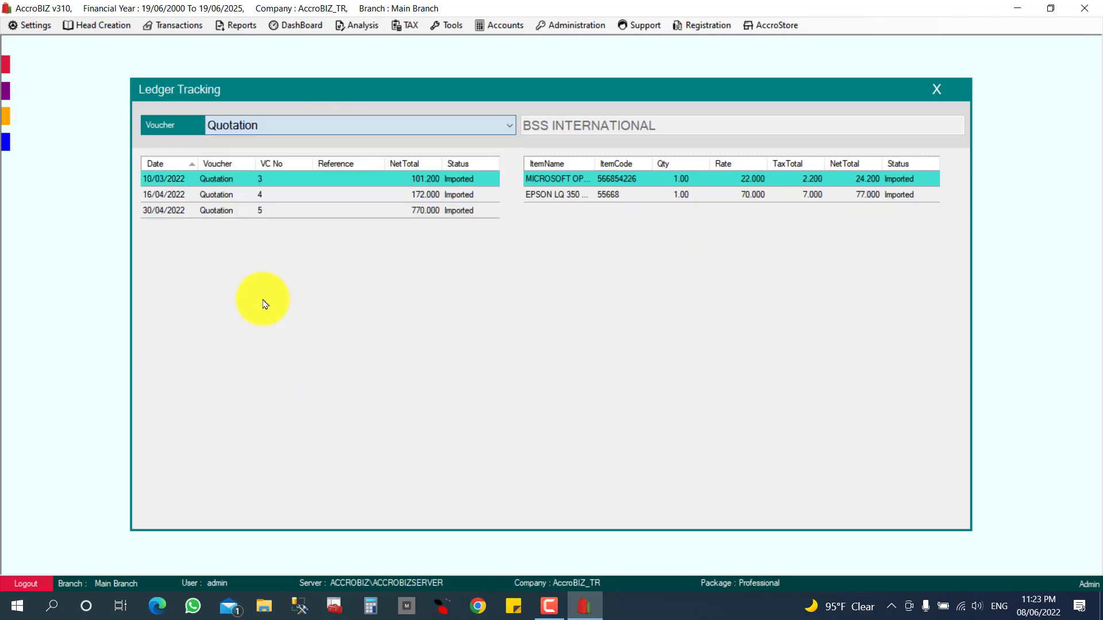
click(256, 196)
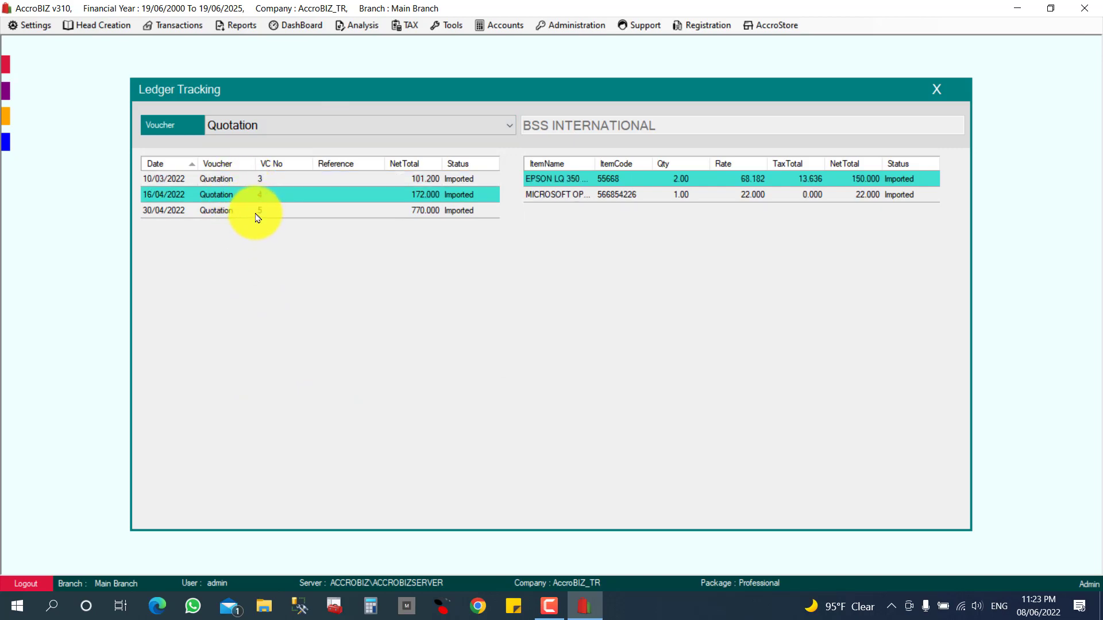
click(257, 215)
click(266, 199)
click(274, 181)
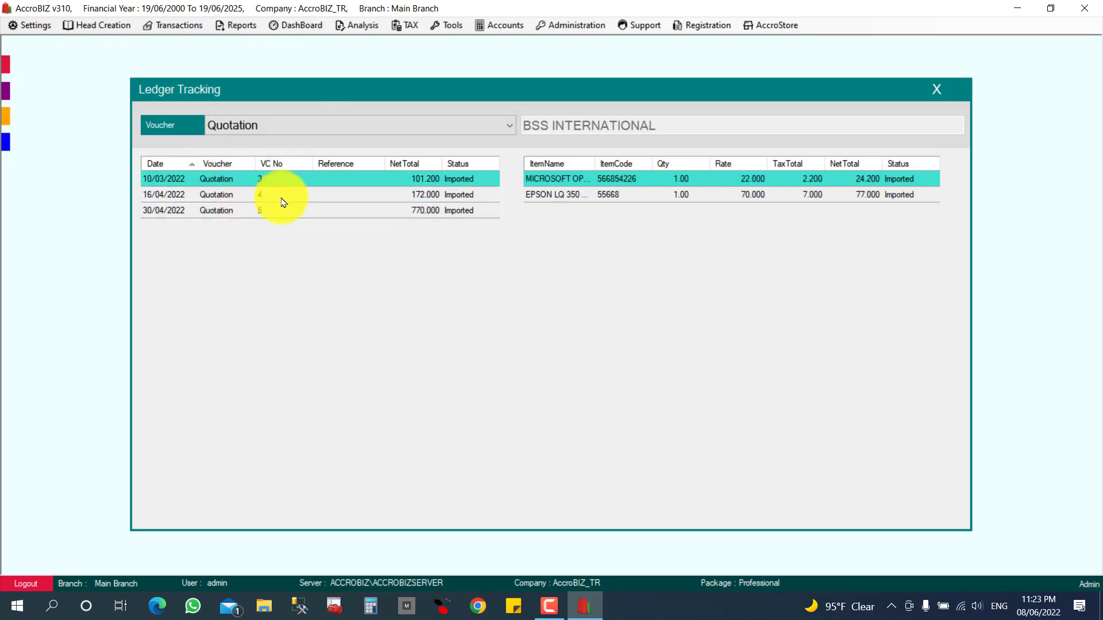
click(290, 198)
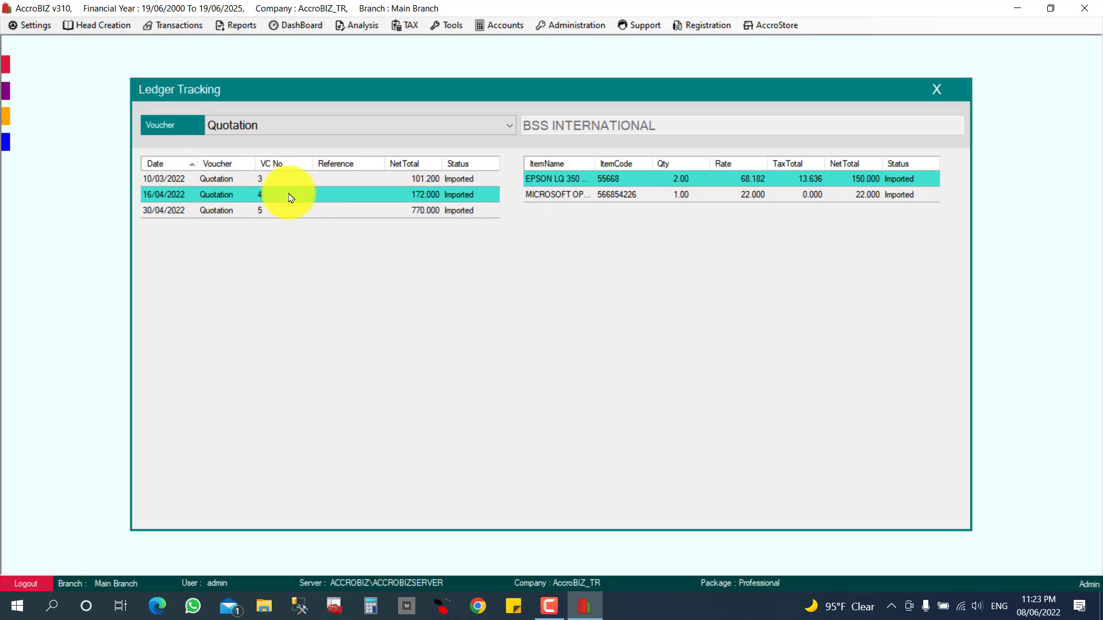
double_click(291, 198)
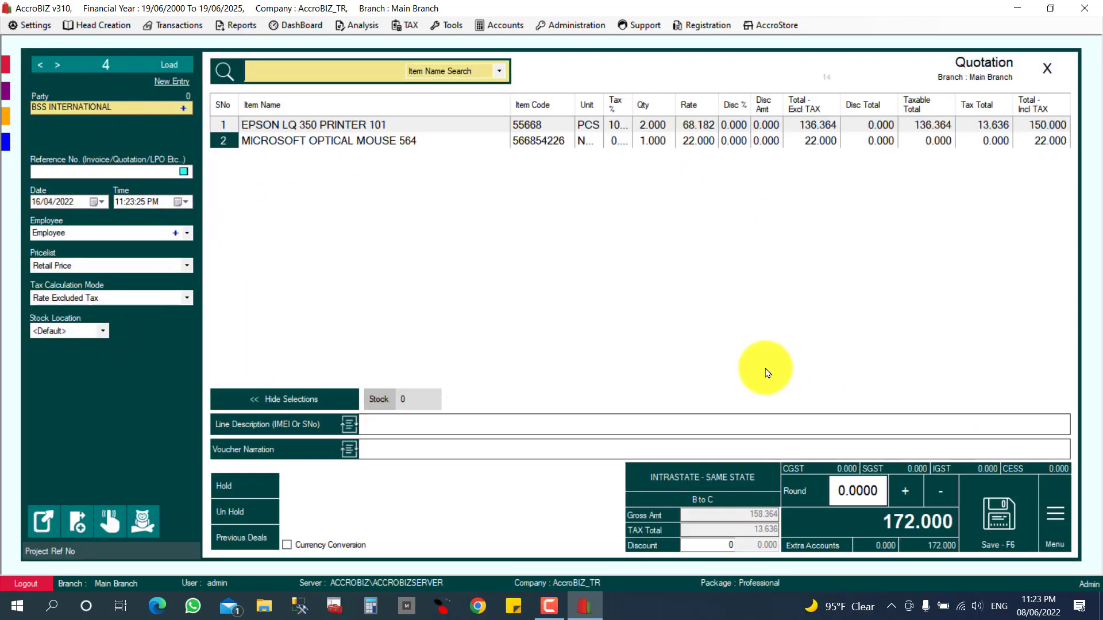
Close quotation 4, confirming with Yes, then close the Ledger Tracking window.
click(1054, 80)
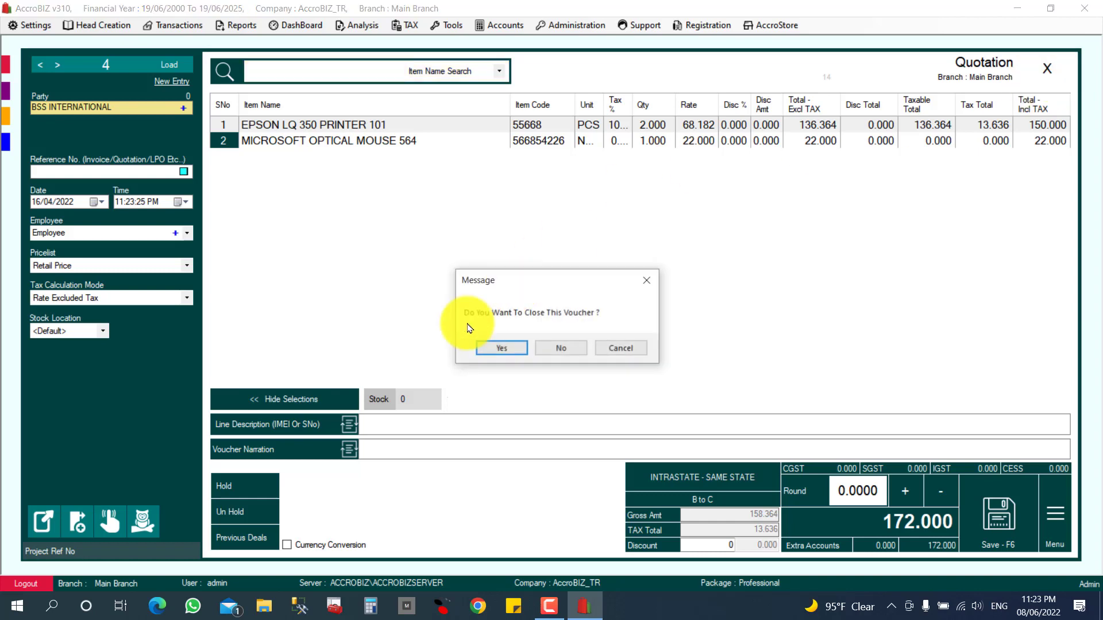
click(500, 347)
click(945, 88)
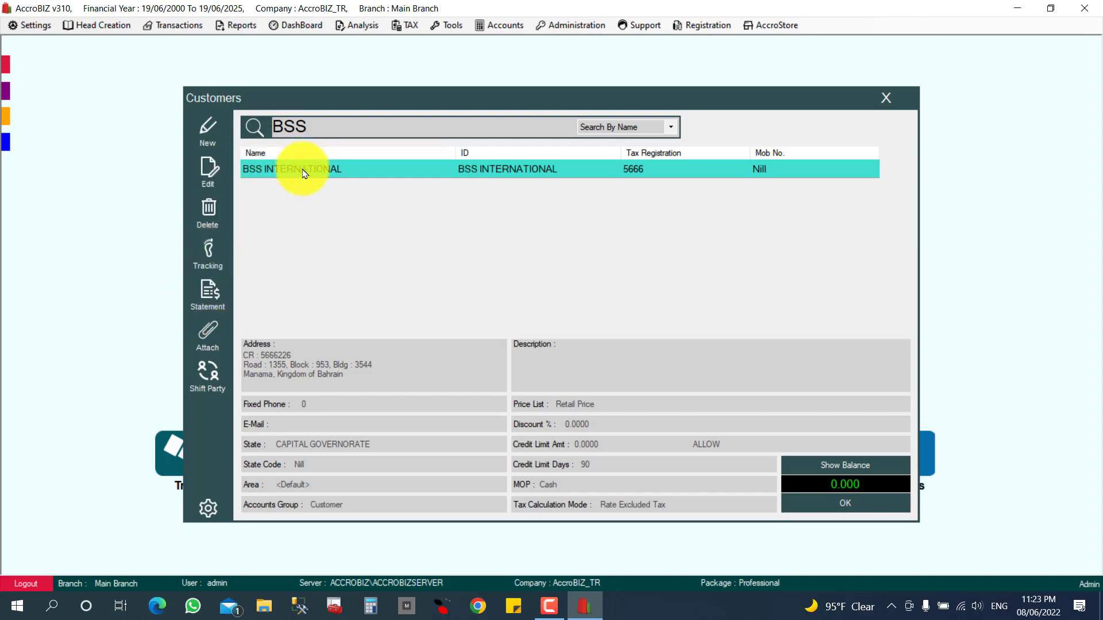
Open a standard statement for BSS INTERNATIONAL covering the last 365 days, 08/06/2021 to 08/06/2022.
click(208, 306)
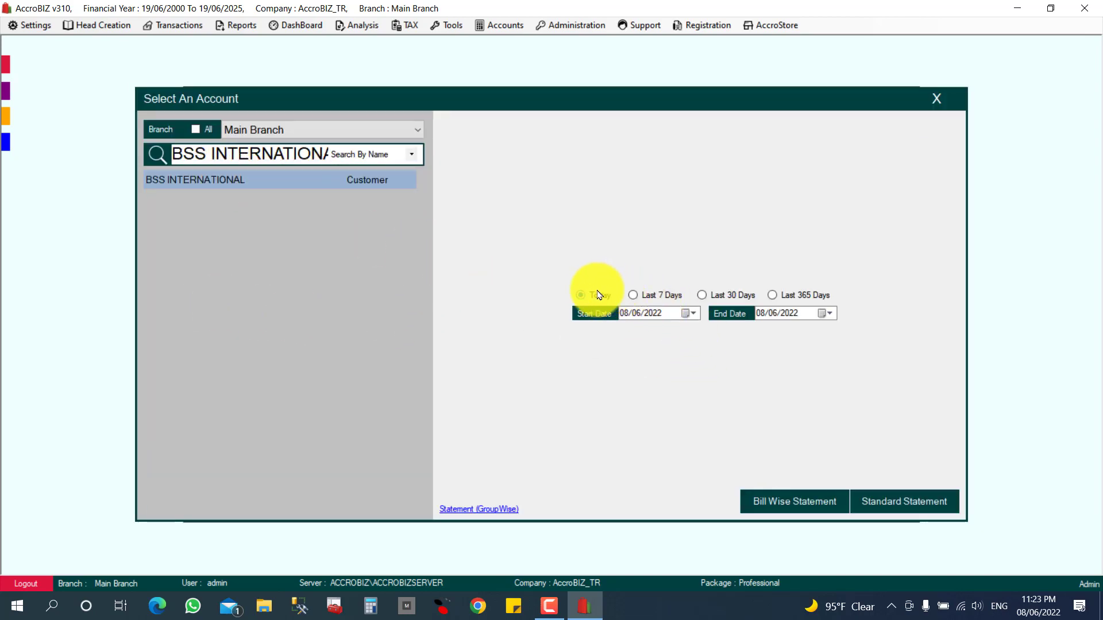
click(636, 299)
click(735, 296)
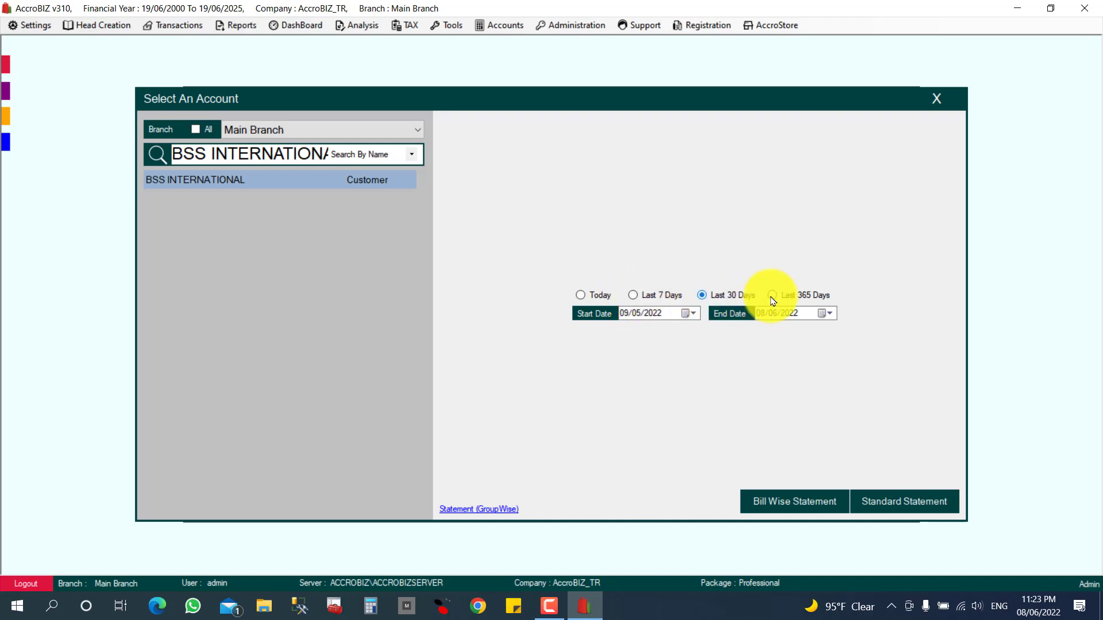
click(796, 296)
click(651, 313)
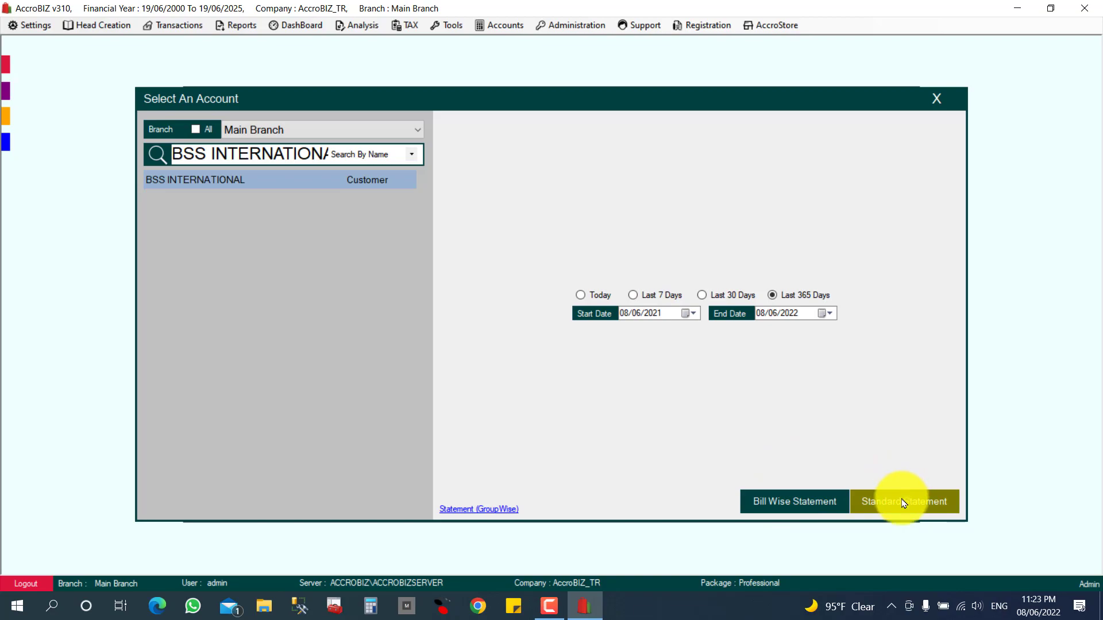
click(857, 503)
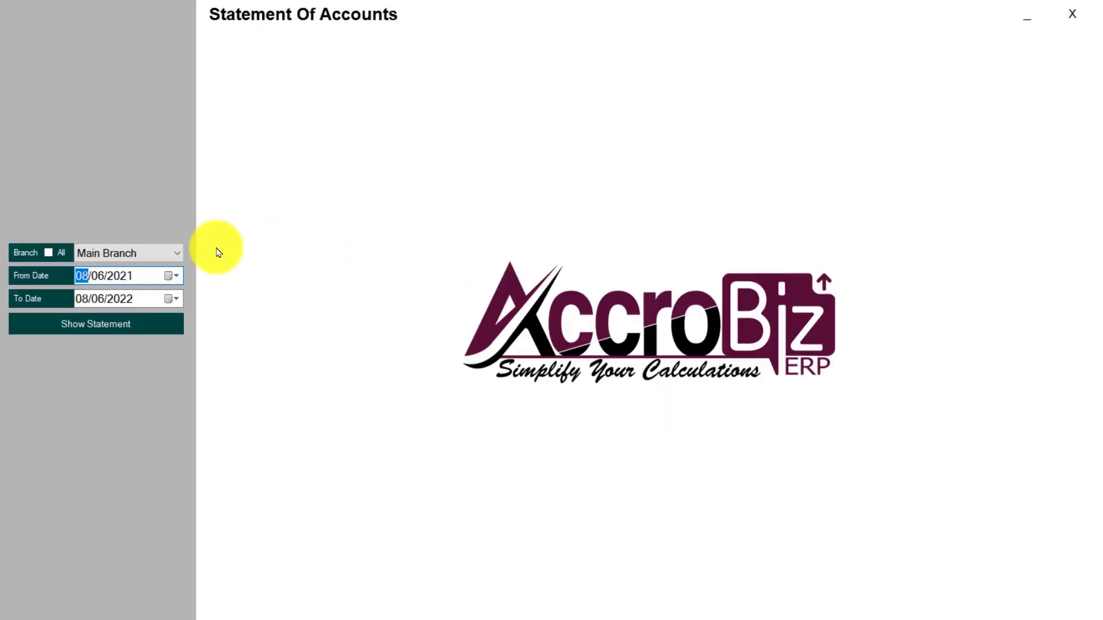
Generate the standard statement, review it down to the 368.700 balance, then close it.
click(118, 324)
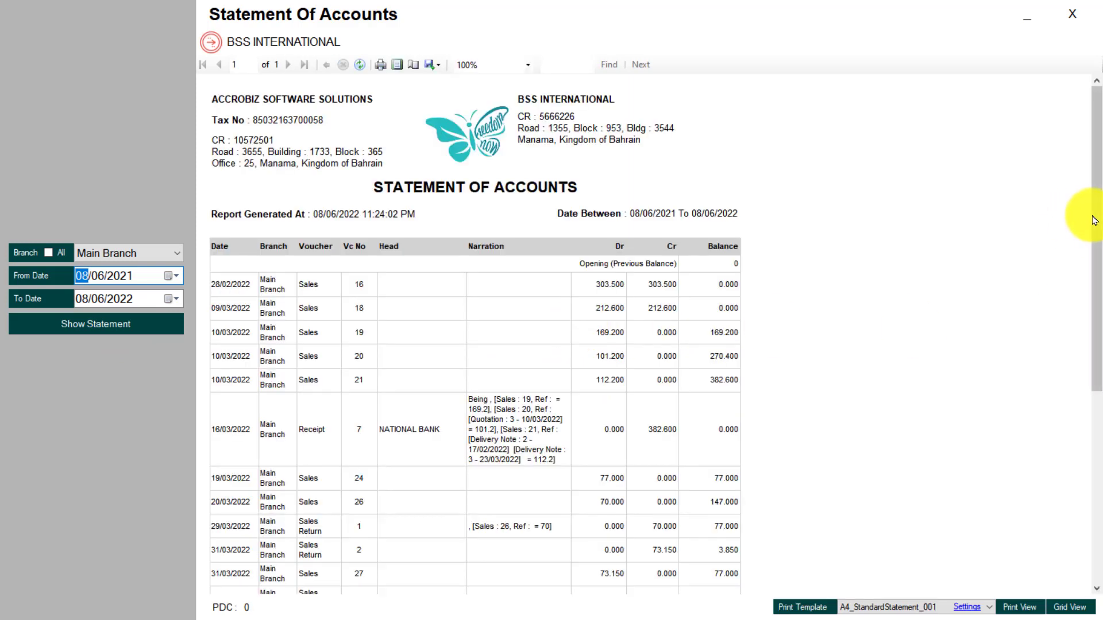
drag(1095, 221, 1083, 443)
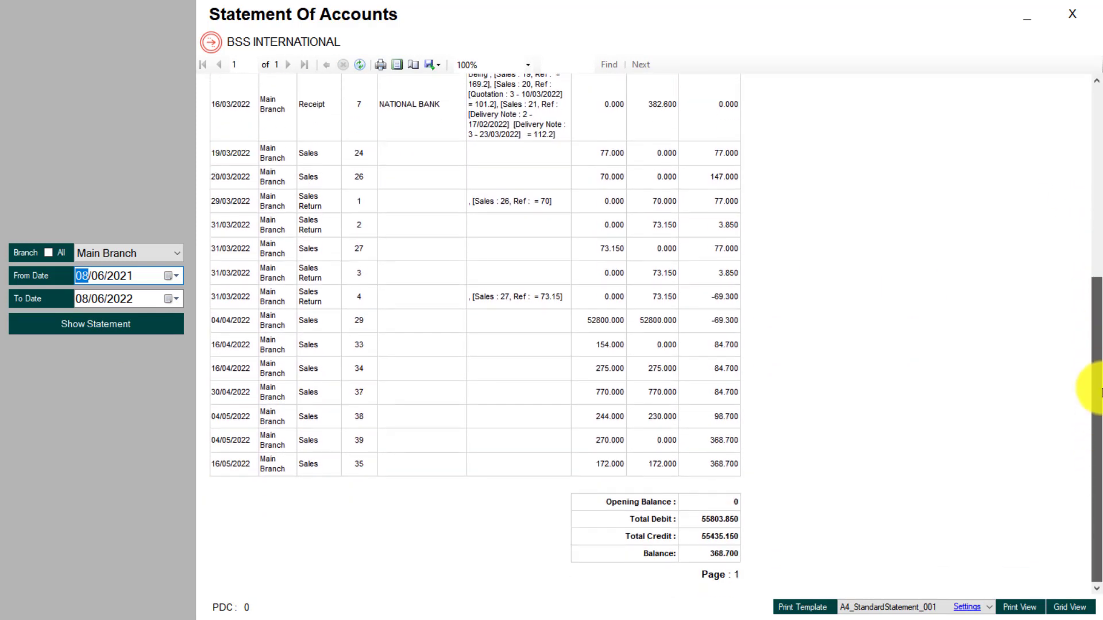
drag(1098, 390, 1083, 201)
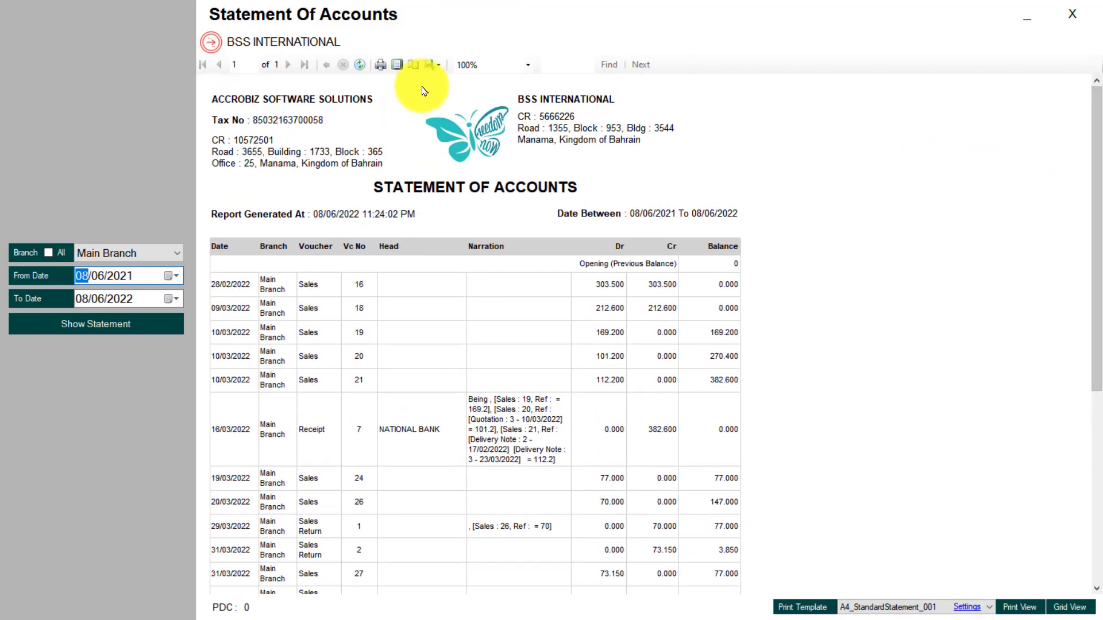
click(431, 64)
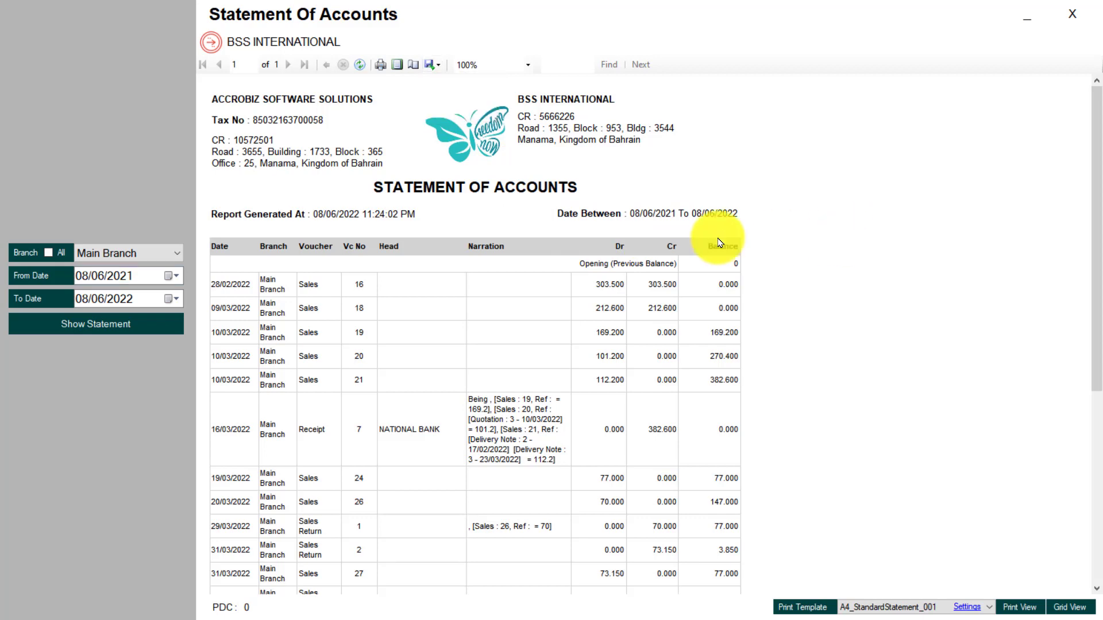
drag(1096, 221, 1086, 424)
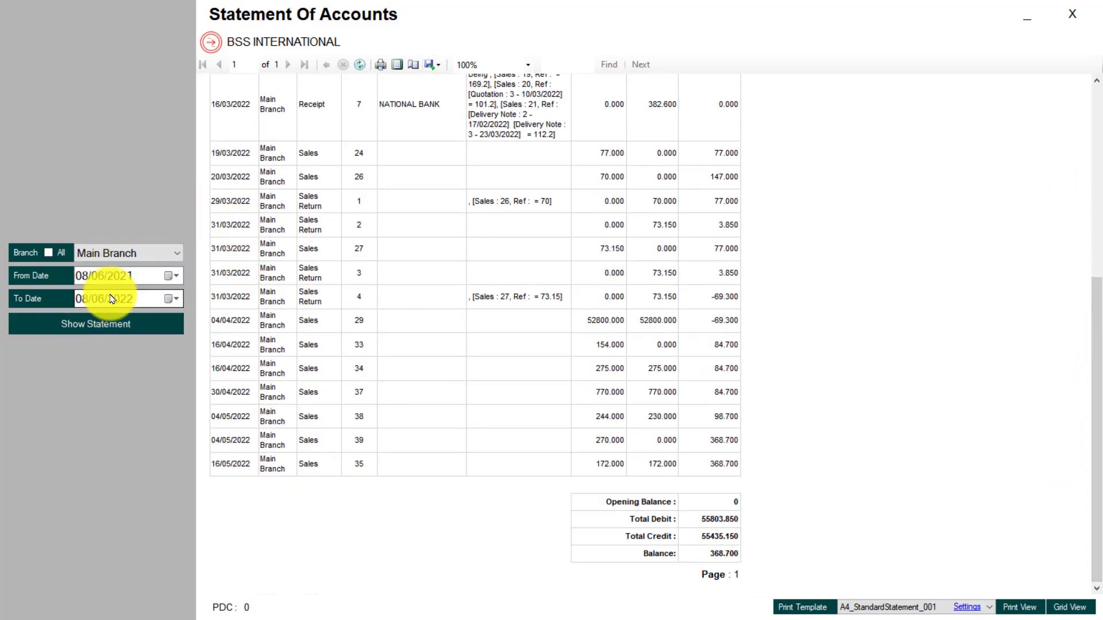
click(1074, 13)
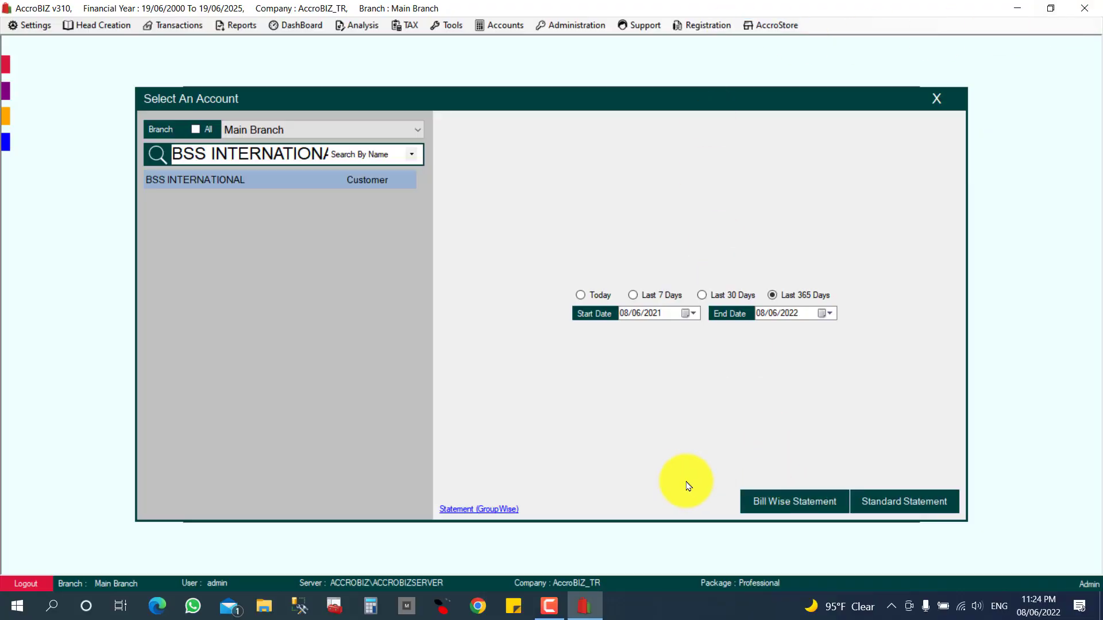
Show the bill-wise statement report, then re-run it with All Vouchers included.
click(778, 508)
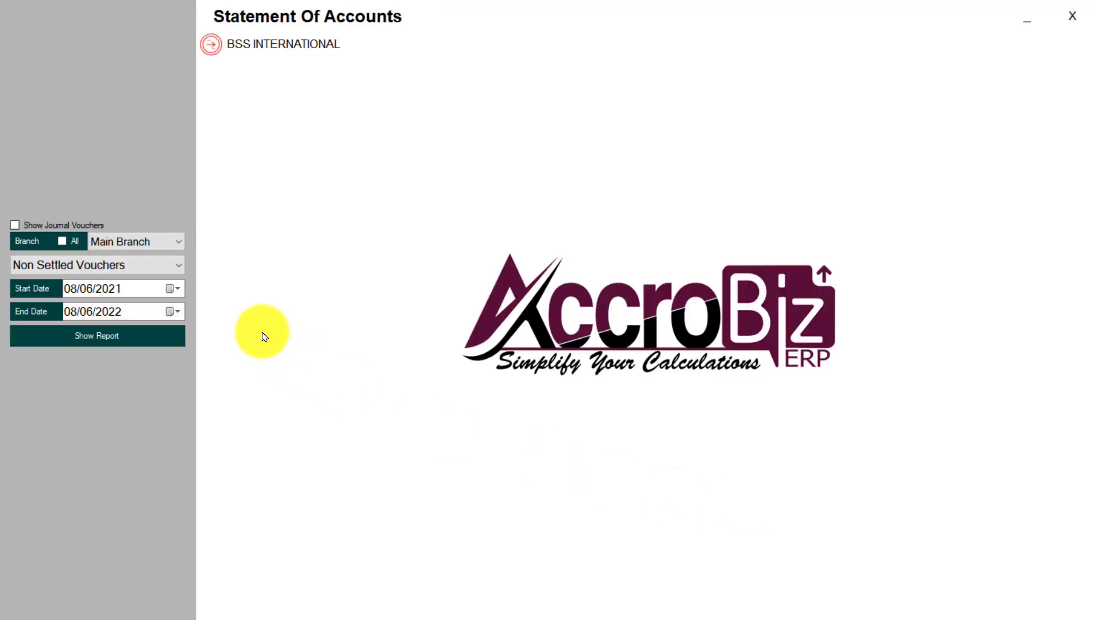
click(177, 335)
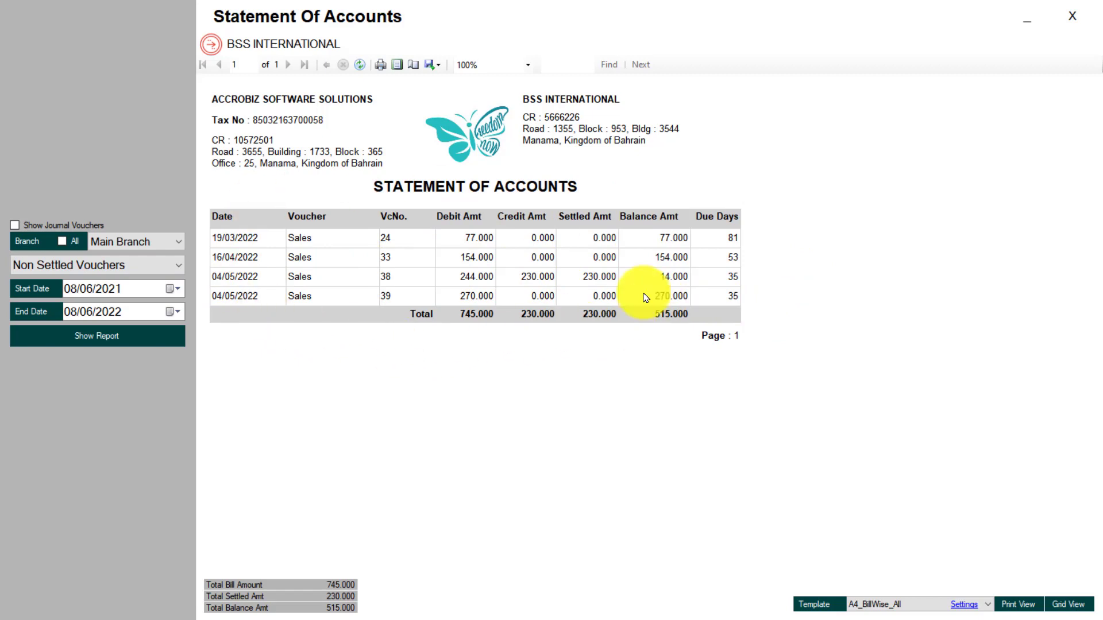
click(121, 275)
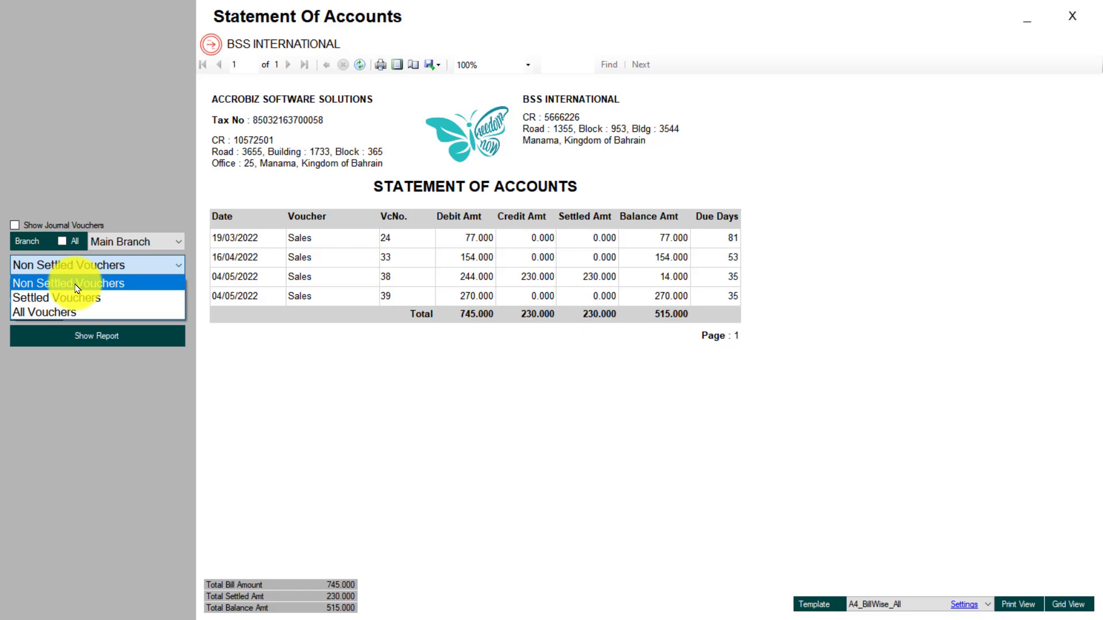
click(55, 313)
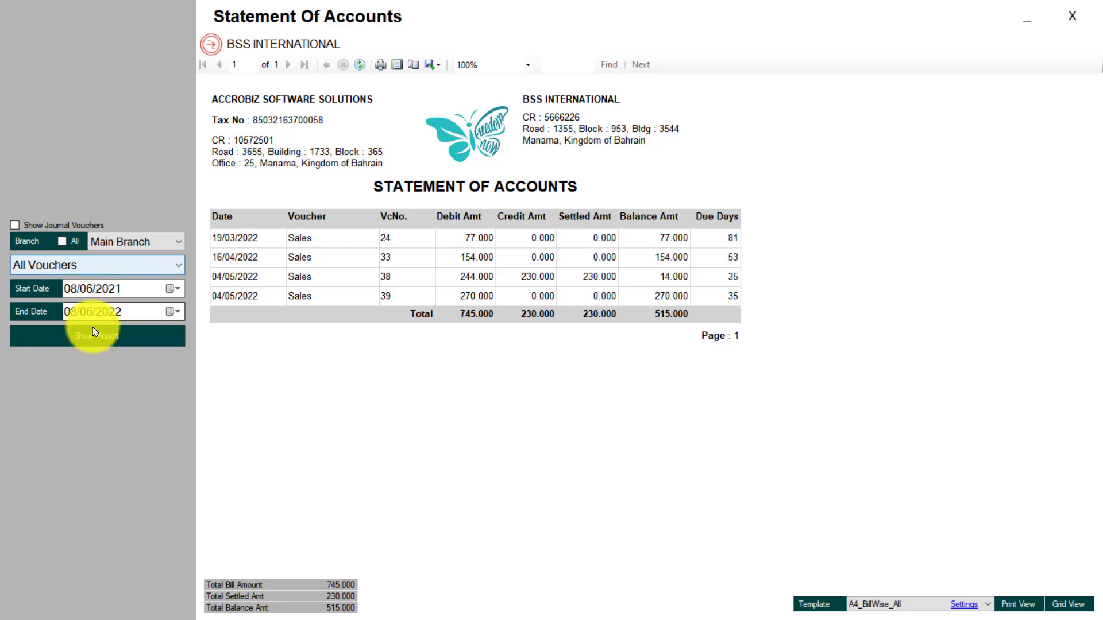
click(97, 338)
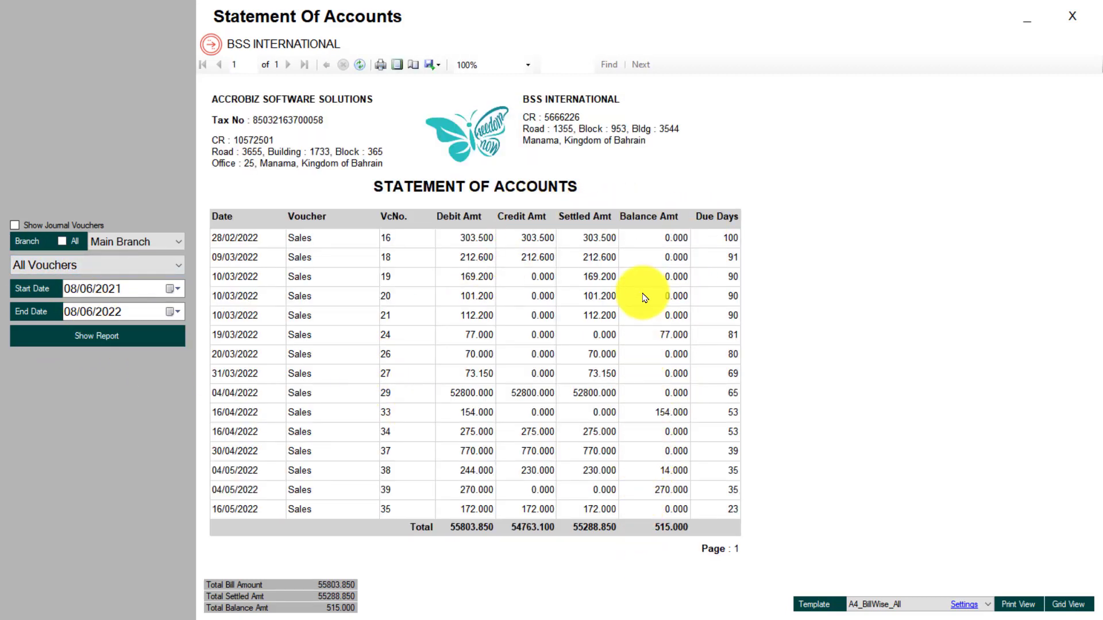
Re-run the report for Settled Vouchers, then for Non Settled Vouchers showing 515.000 outstanding.
click(74, 267)
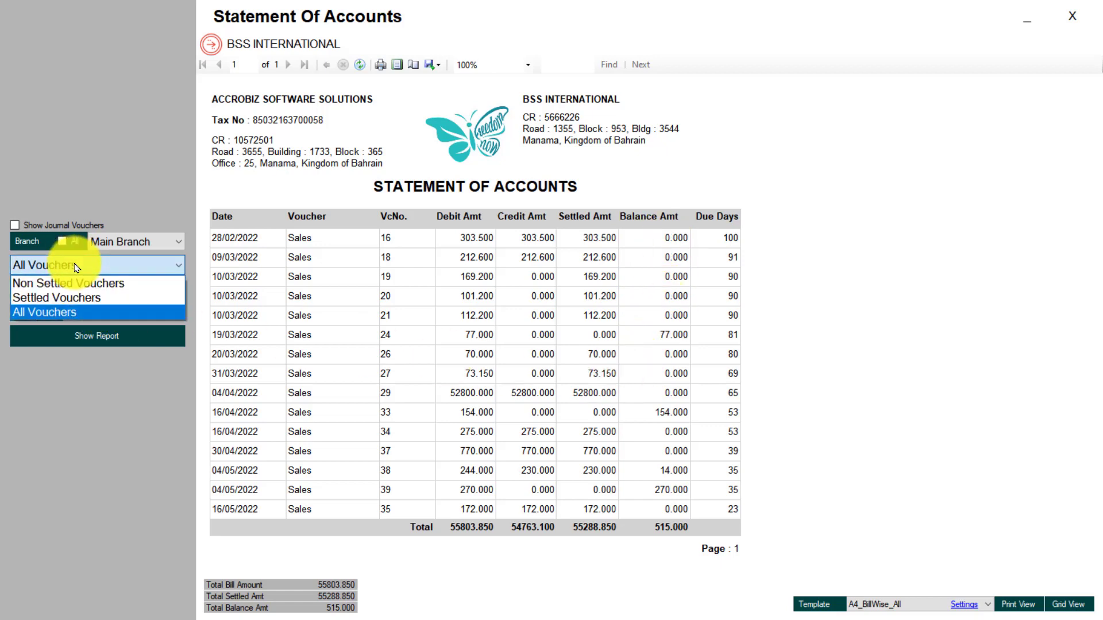
click(70, 298)
click(79, 339)
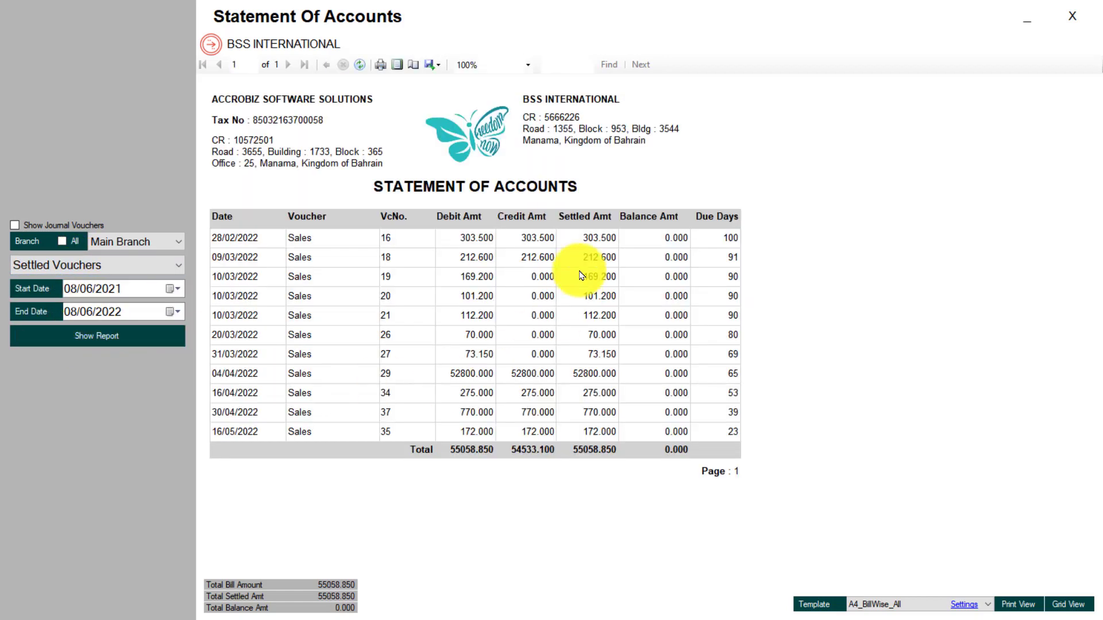
click(93, 269)
click(86, 284)
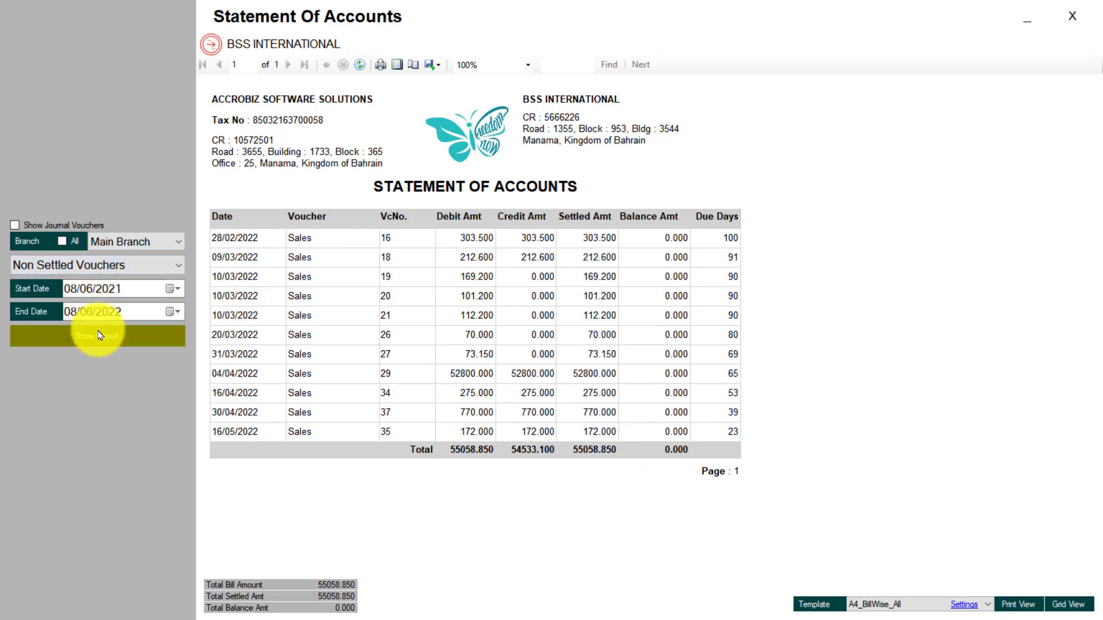
click(97, 336)
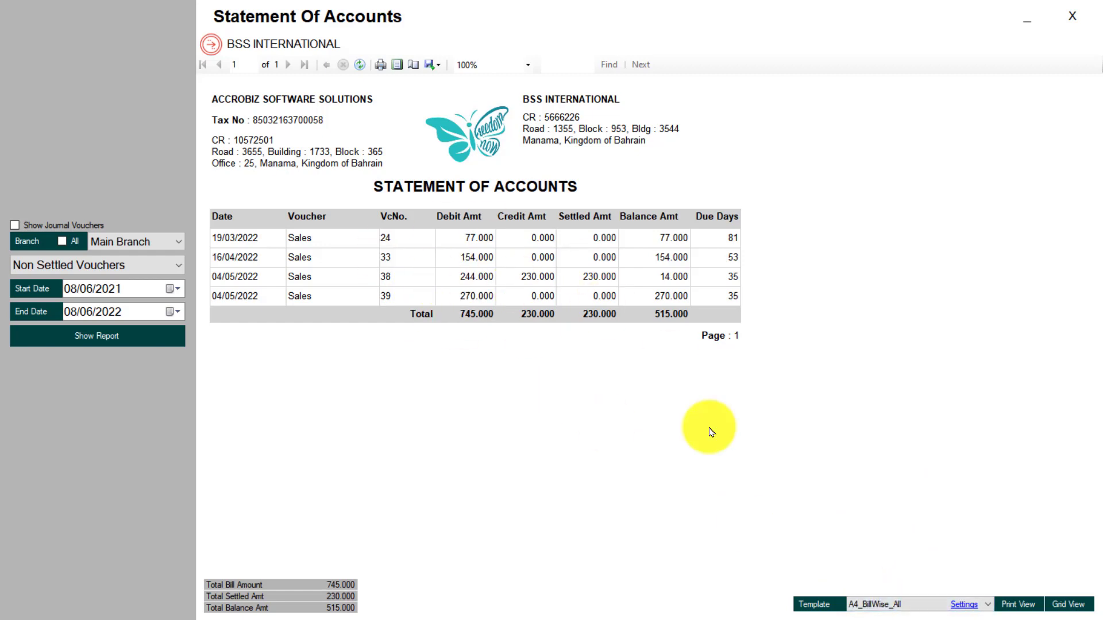
click(879, 606)
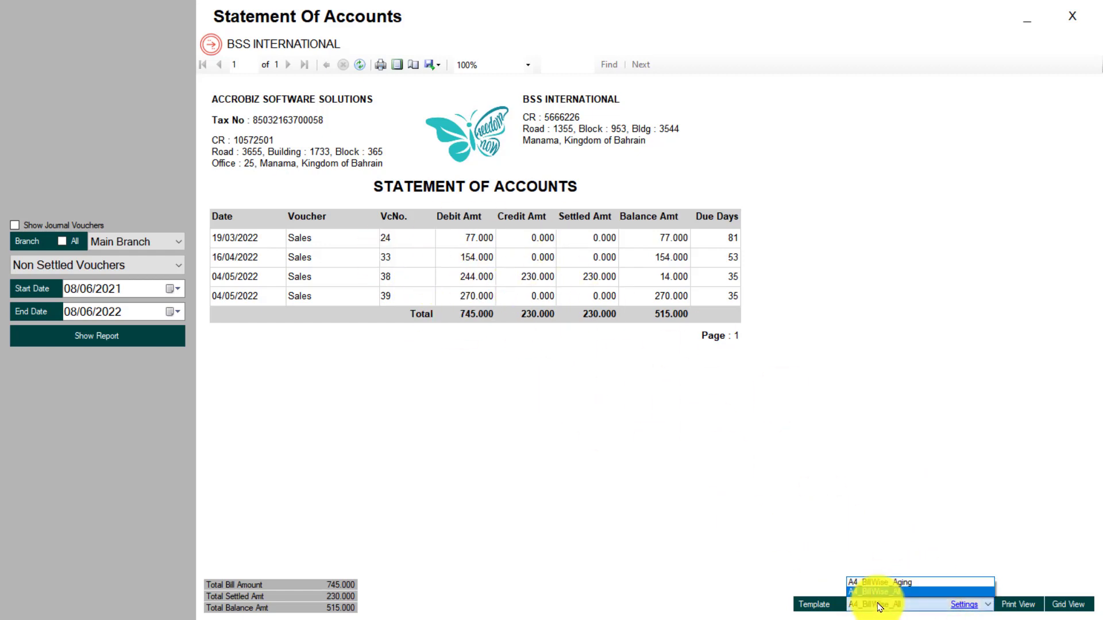
Reload the bill-wise statement with the A4_BillWise_Aging template to see aging buckets, then close it.
click(905, 583)
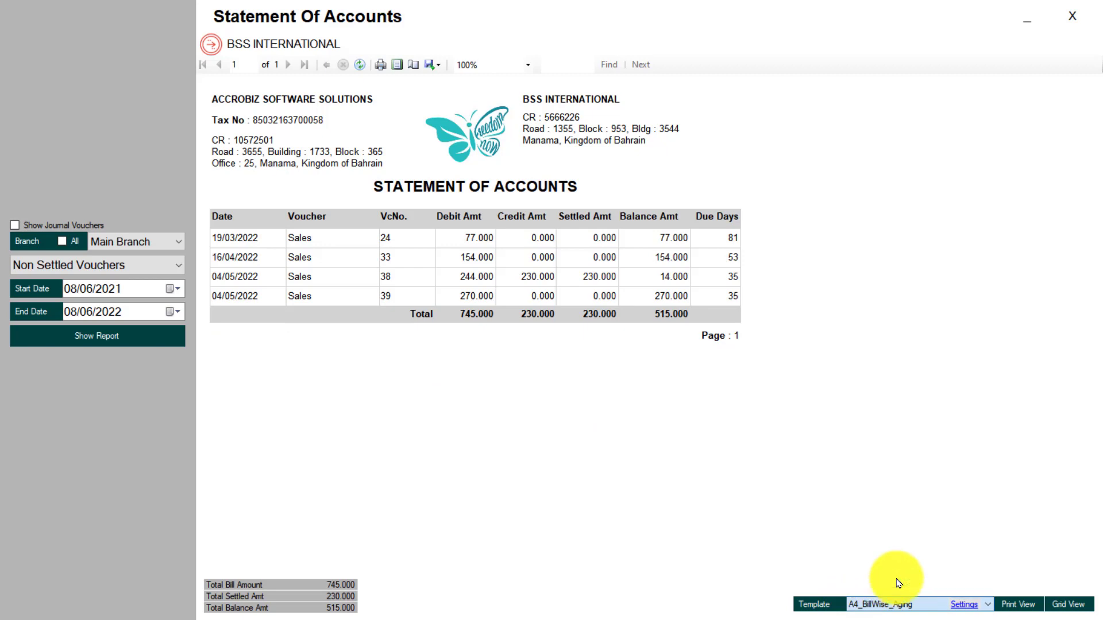
click(1017, 604)
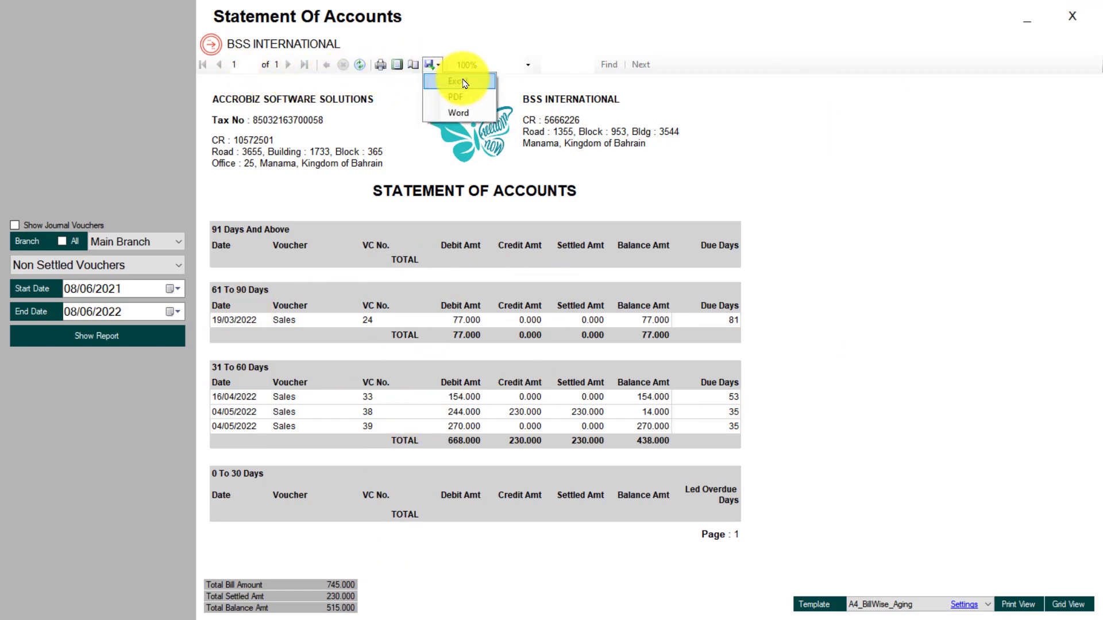
click(869, 231)
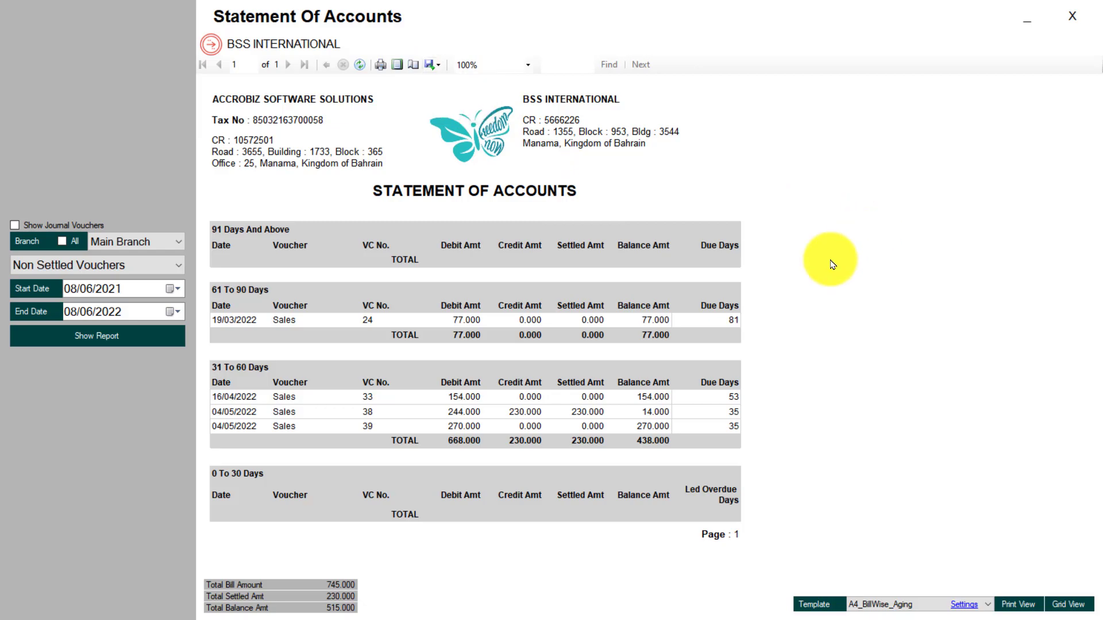
click(1072, 15)
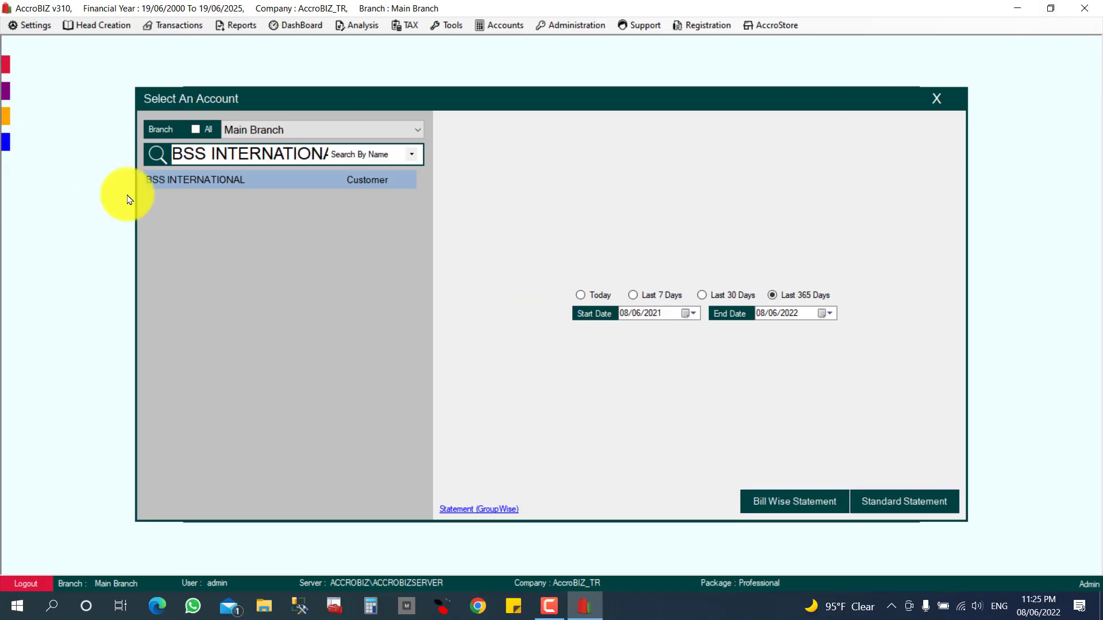
Attach SampleExcelForItemImport - Copy.xlsx from the Desktop to BSS INTERNATIONAL's documents.
click(936, 100)
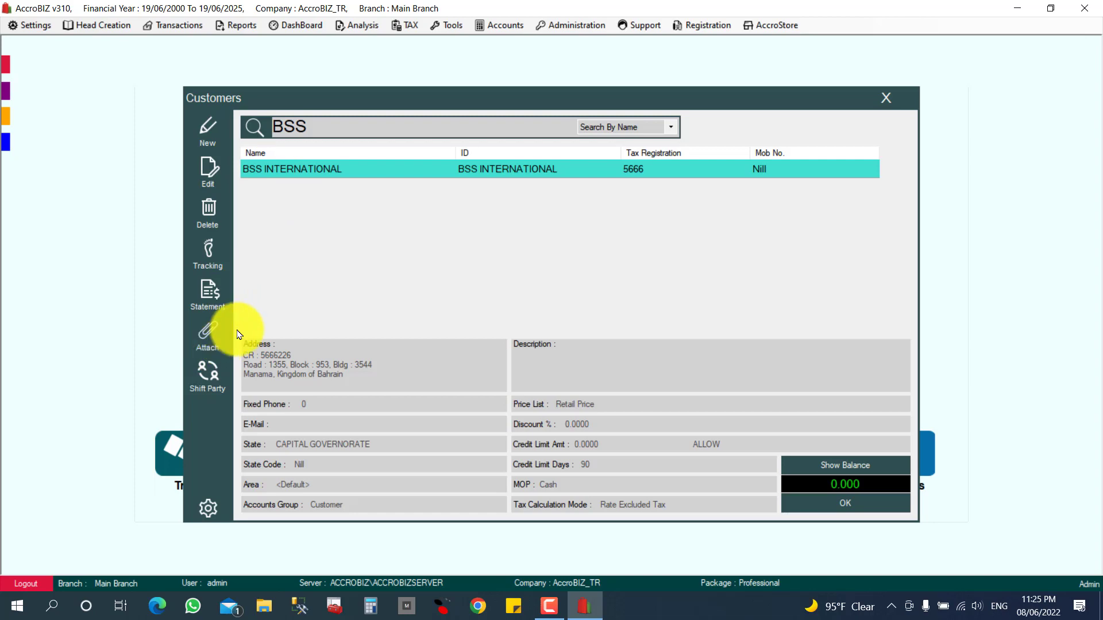
click(213, 347)
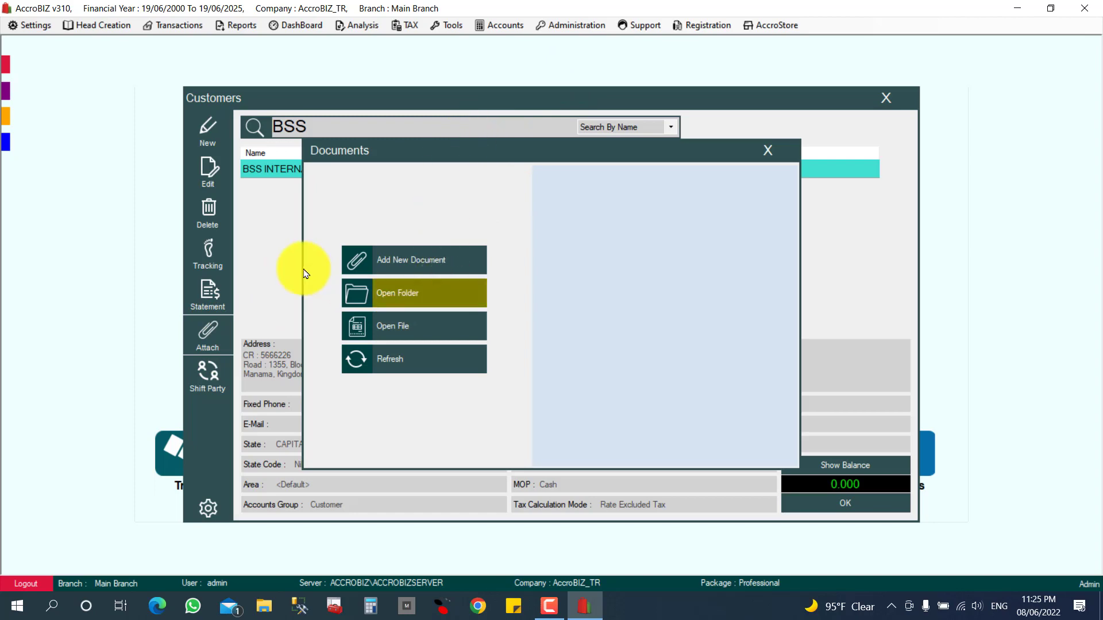
click(422, 264)
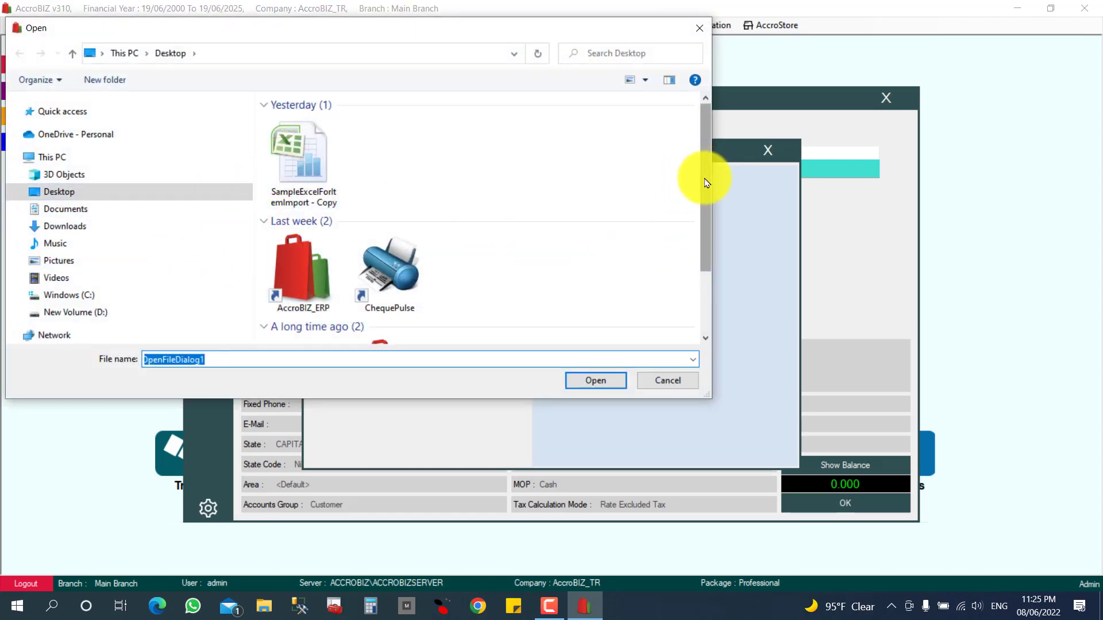
mouse_move(706, 183)
mouse_down()
mouse_move(699, 212)
mouse_move(704, 184)
mouse_up()
click(290, 138)
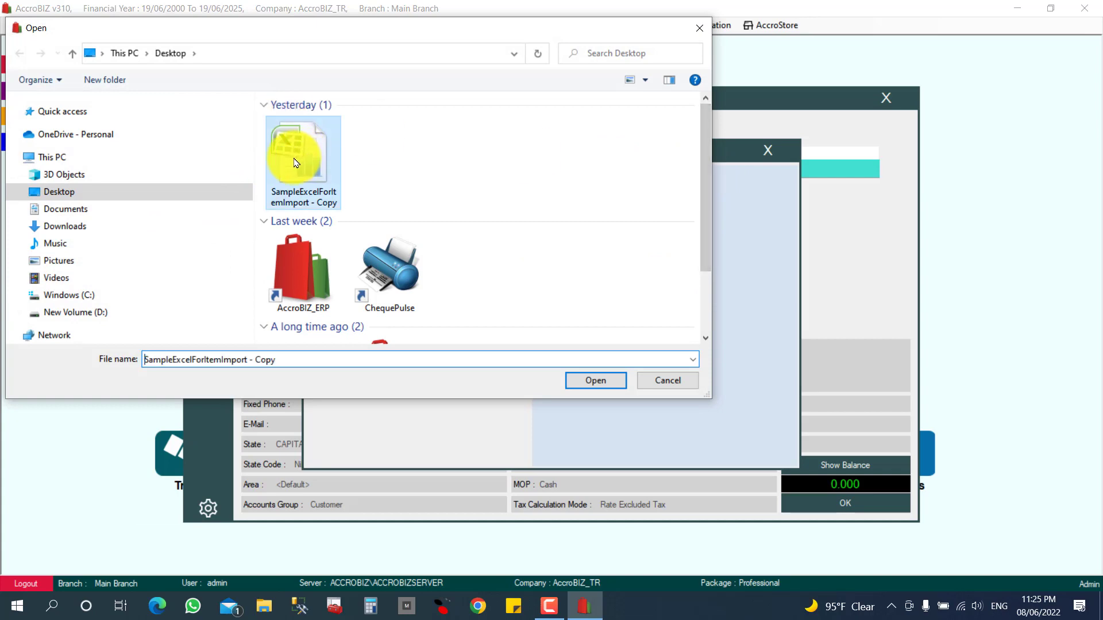
click(572, 378)
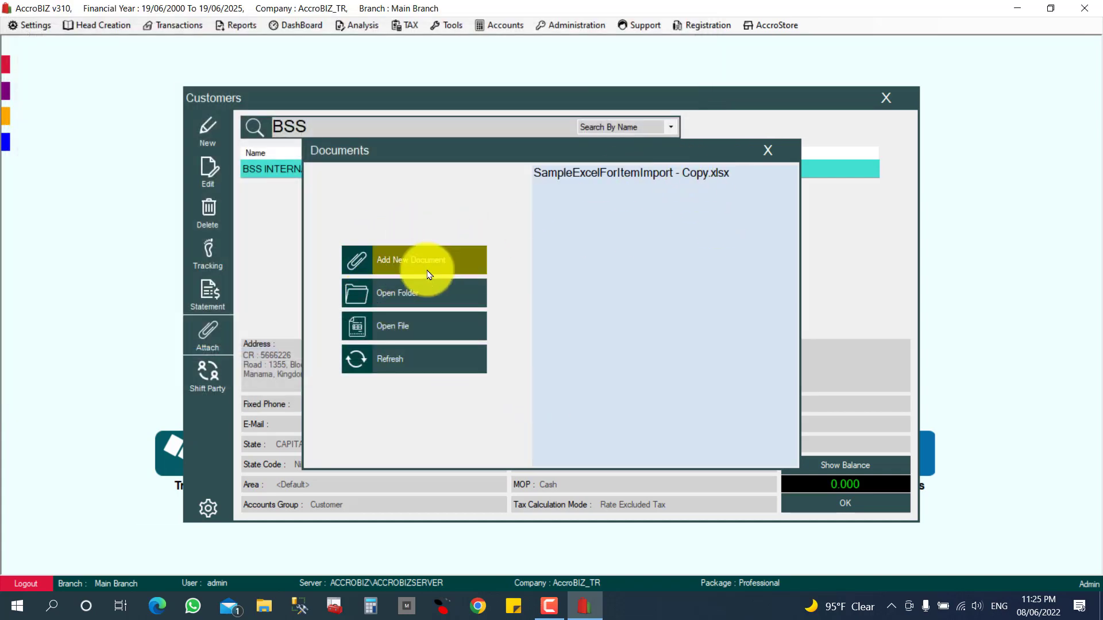
Attach the Items.jpg image from Desktop\DATAS\abz to the customer as well.
click(401, 270)
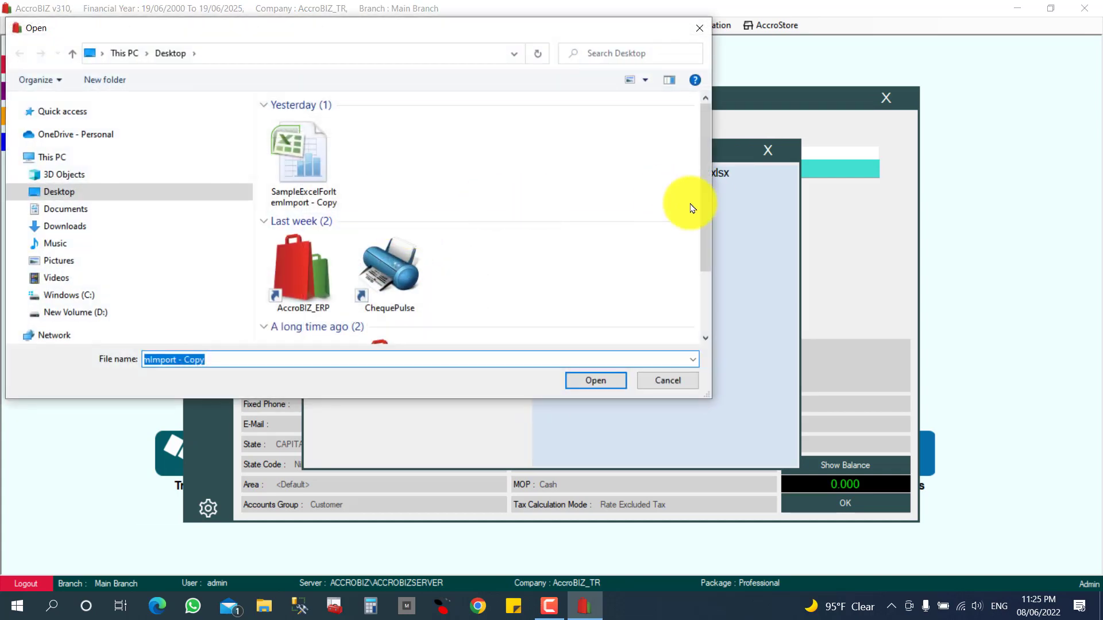
scroll(707, 228, down, 3)
double_click(316, 291)
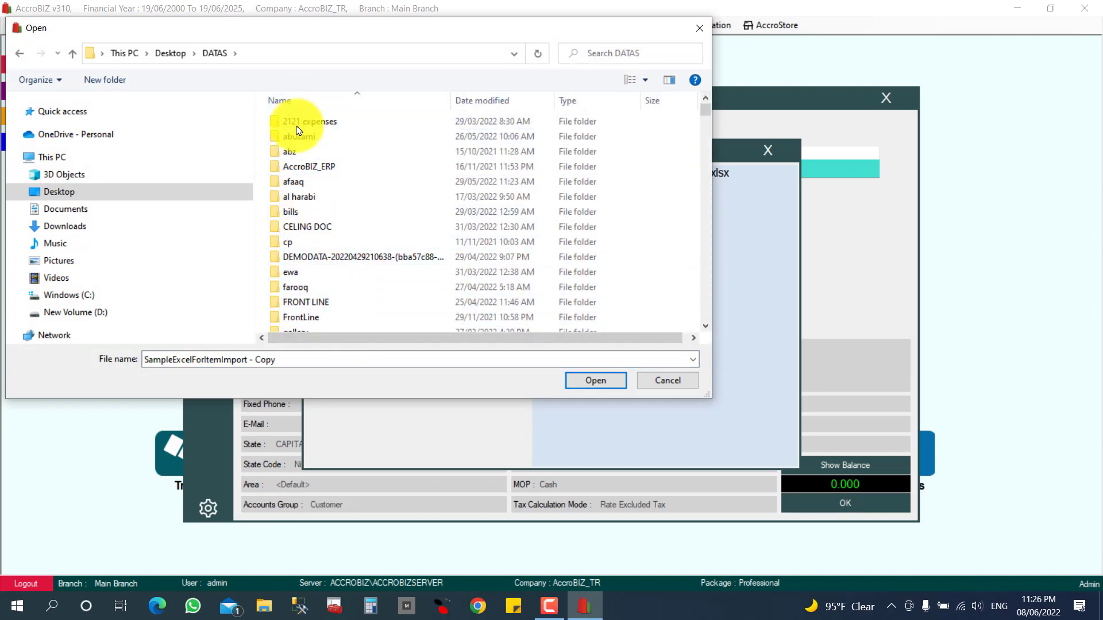
double_click(285, 151)
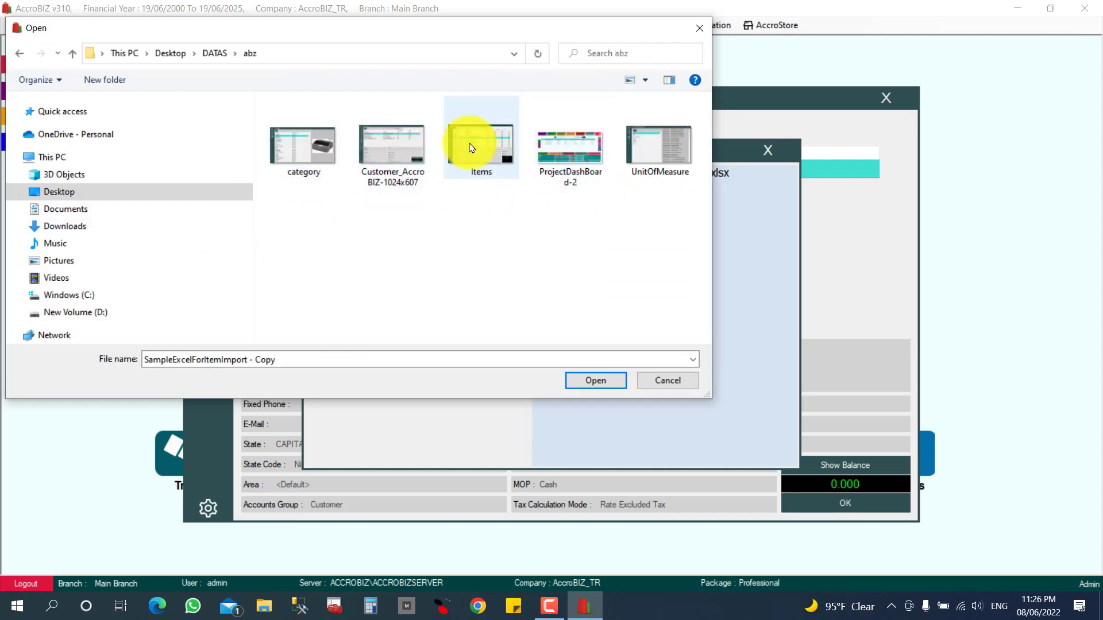
click(477, 144)
click(597, 381)
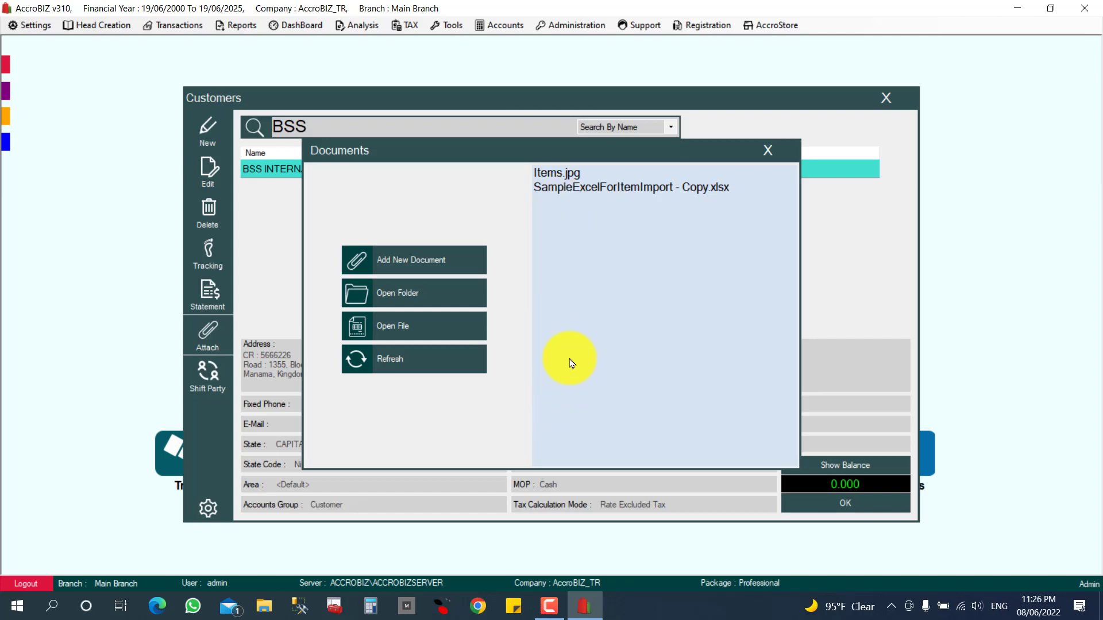
Open the attached SampleExcelForItemImport - Copy.xlsx in Excel, then close Excel and the Documents list.
click(767, 151)
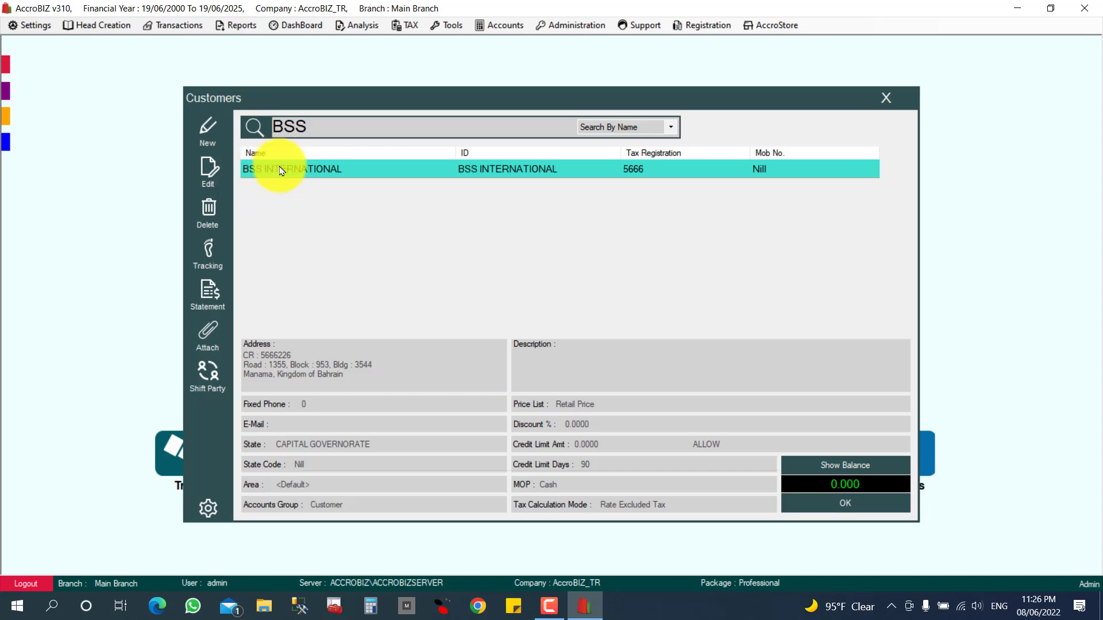
click(209, 342)
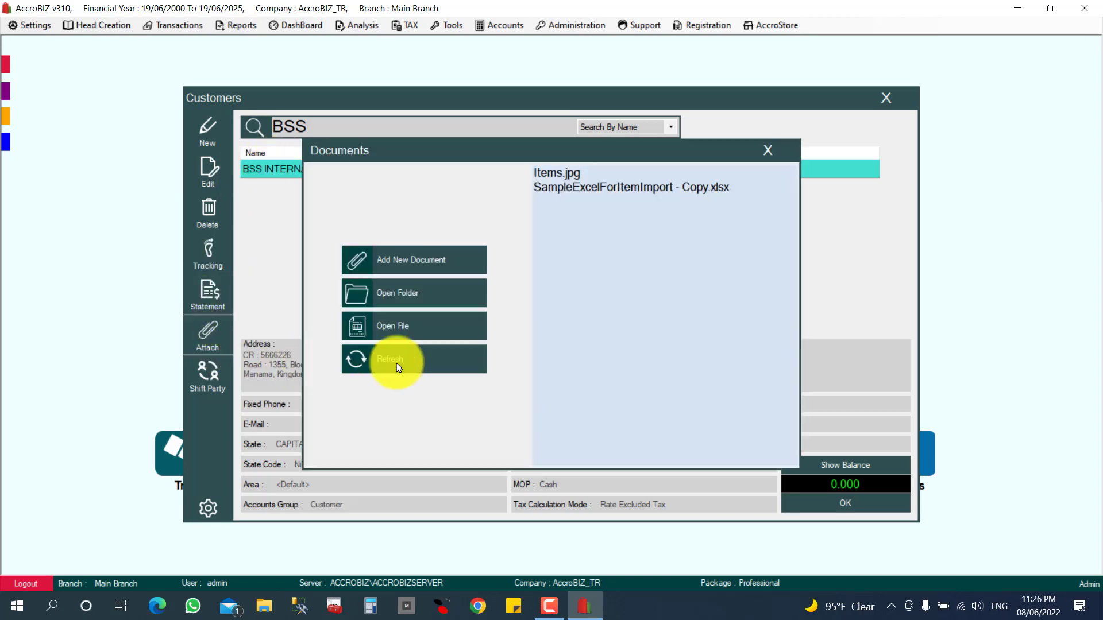
click(562, 187)
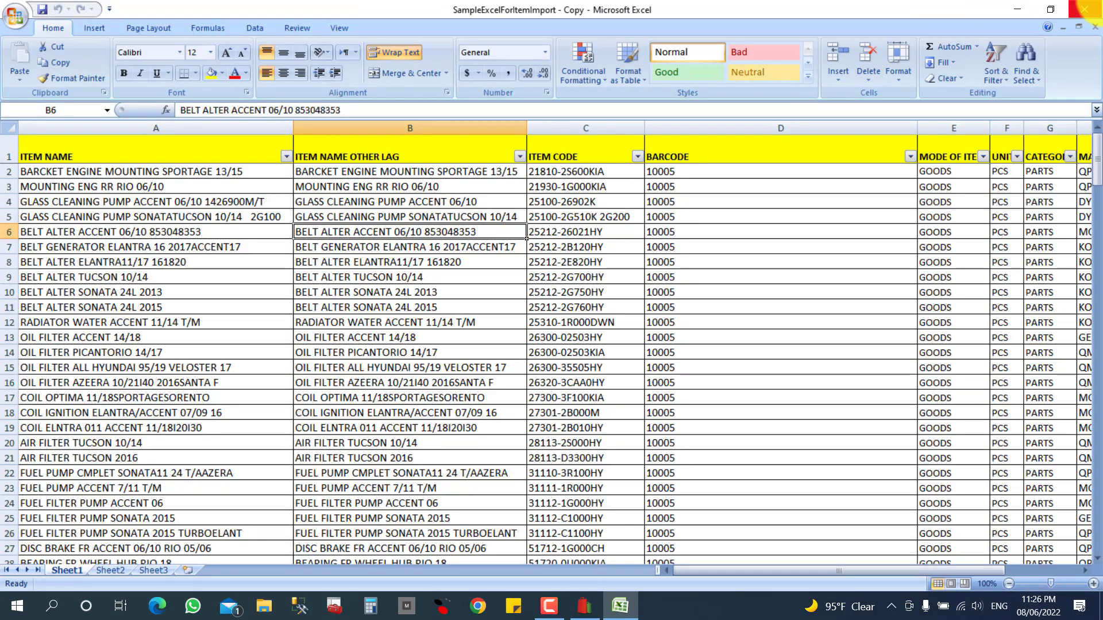
click(1085, 9)
click(765, 148)
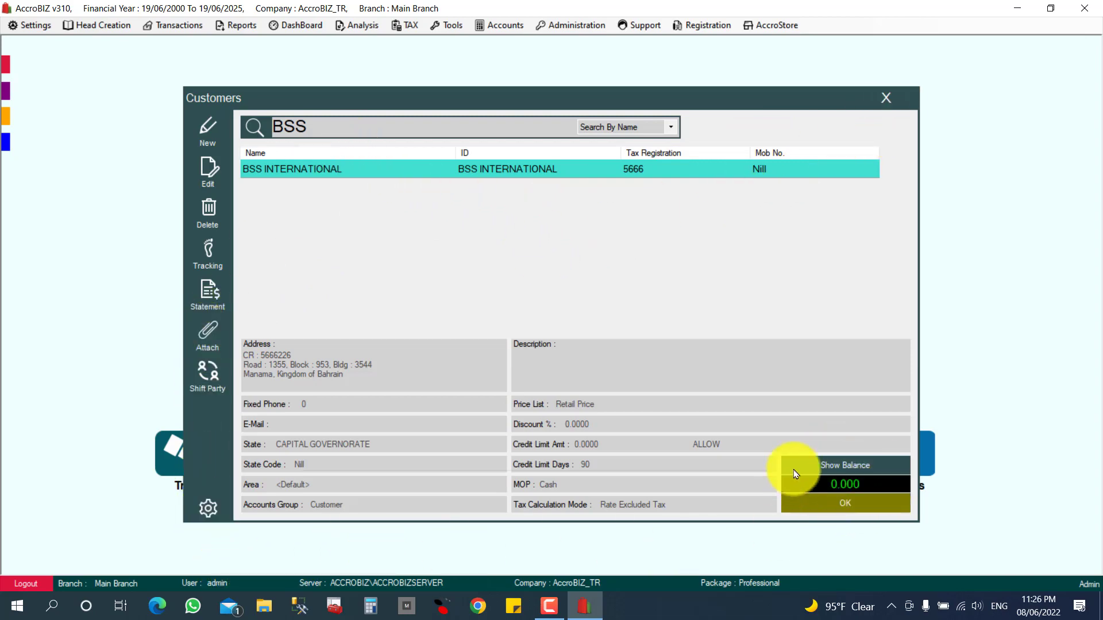
click(831, 466)
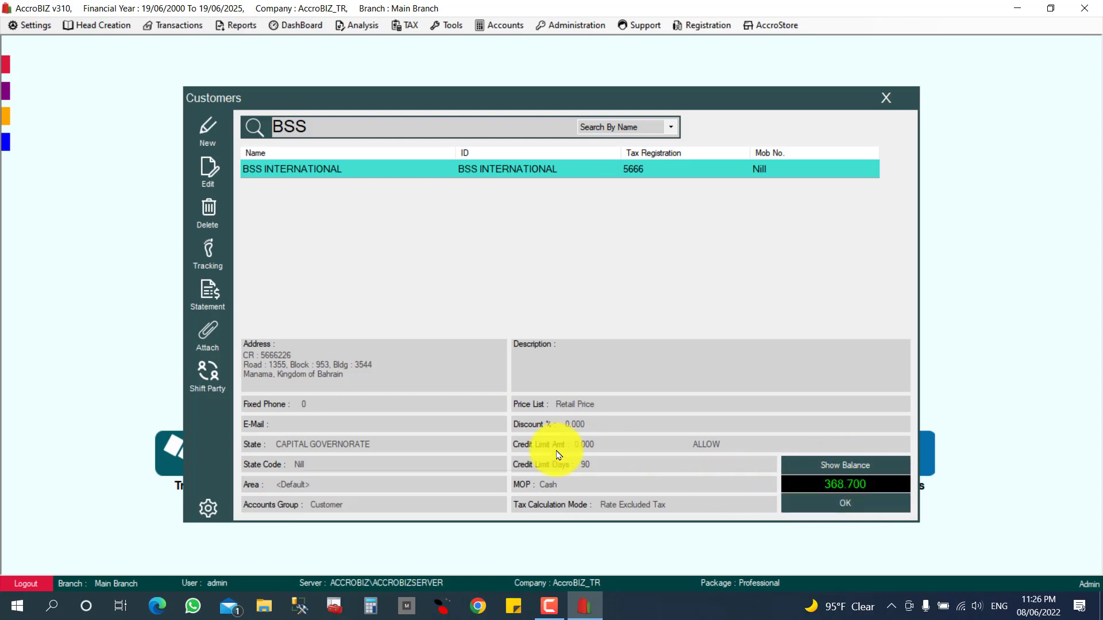
click(208, 509)
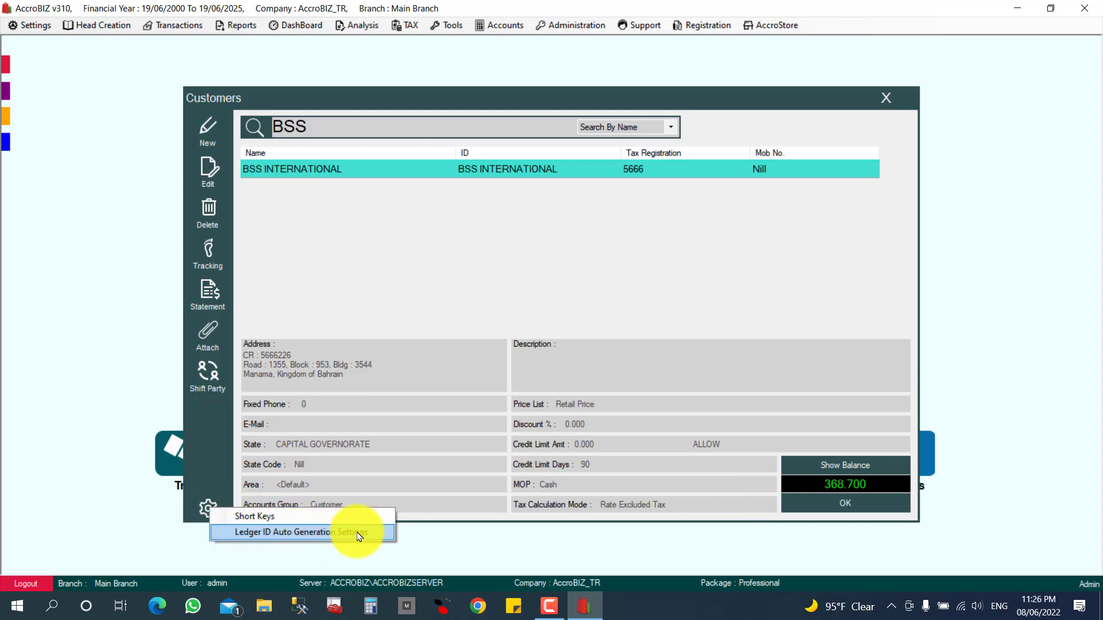
click(340, 290)
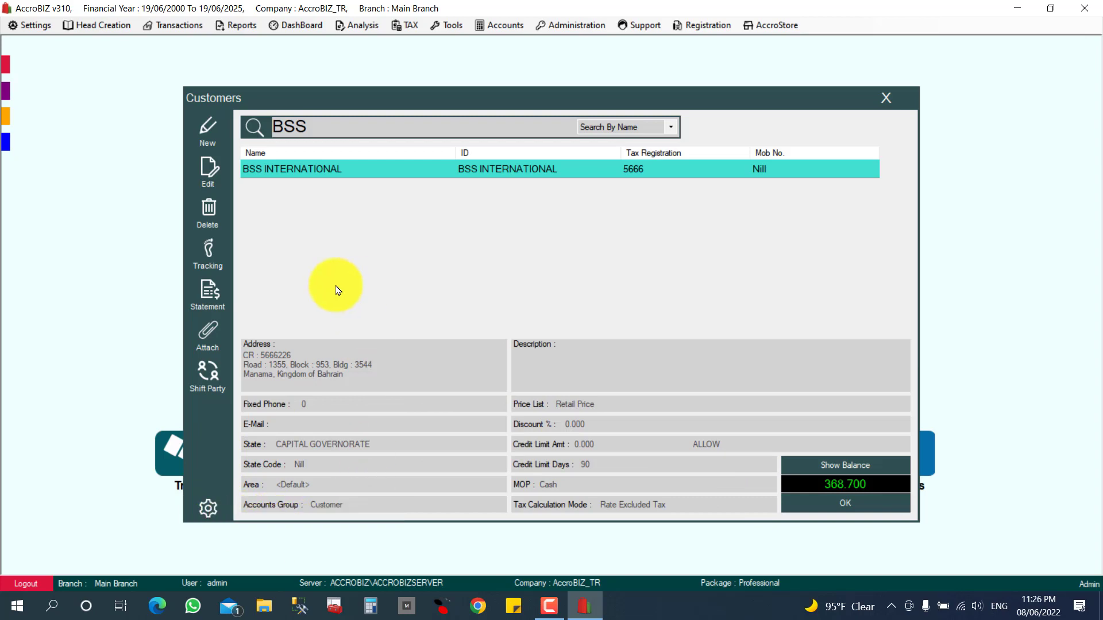
click(219, 145)
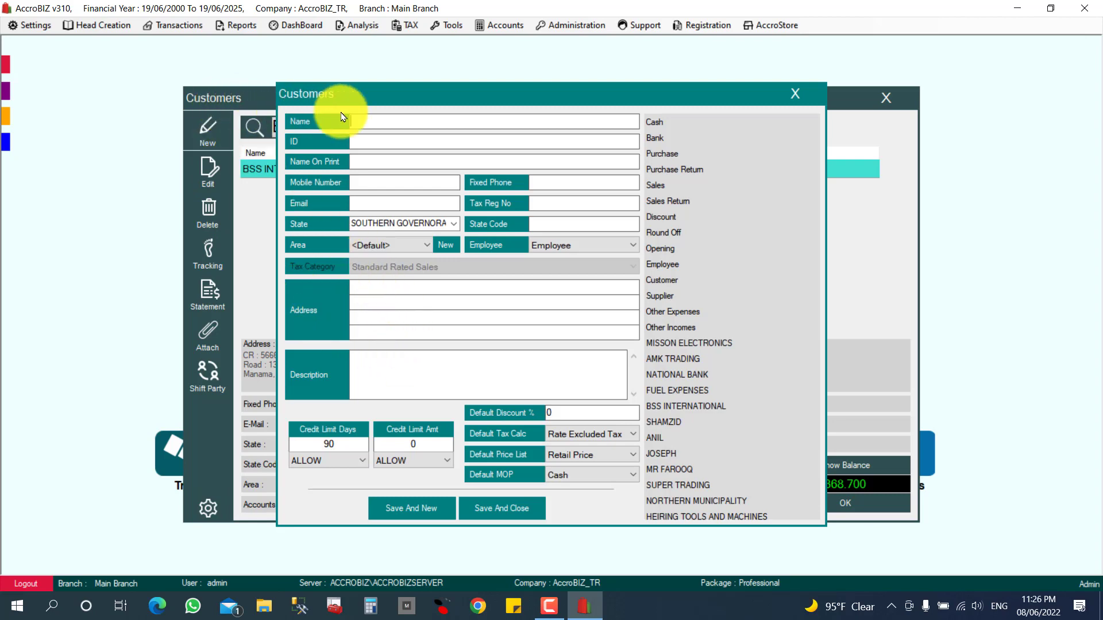
text(DGDGDFG)
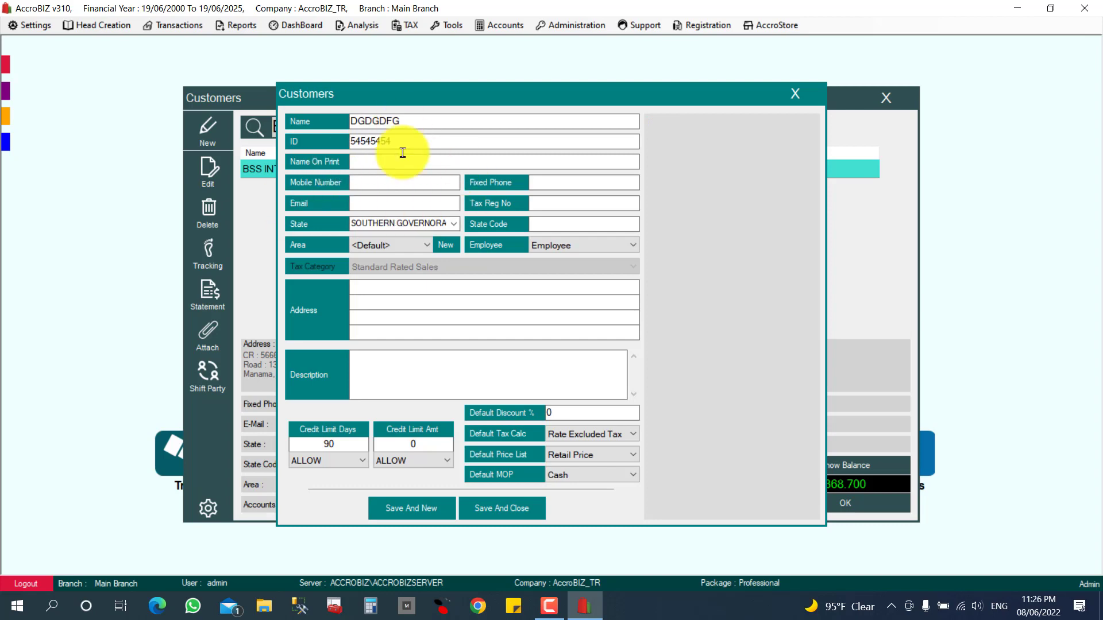
click(795, 93)
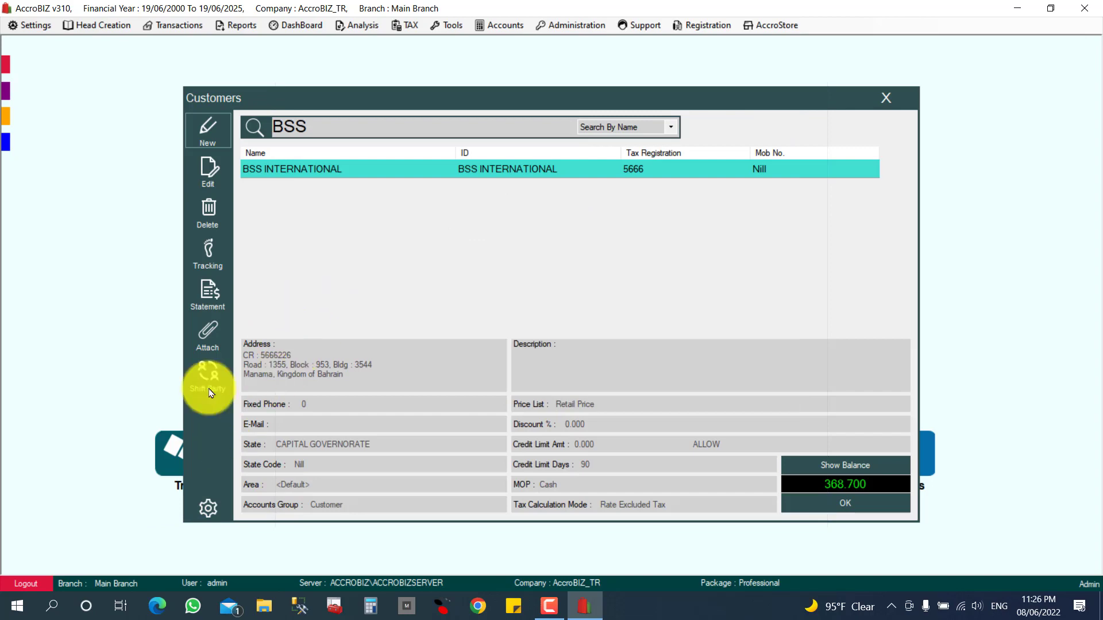
Enable ledger ID auto-generation with prefix LD- and starting serial 5000, save, and close Customers.
click(208, 509)
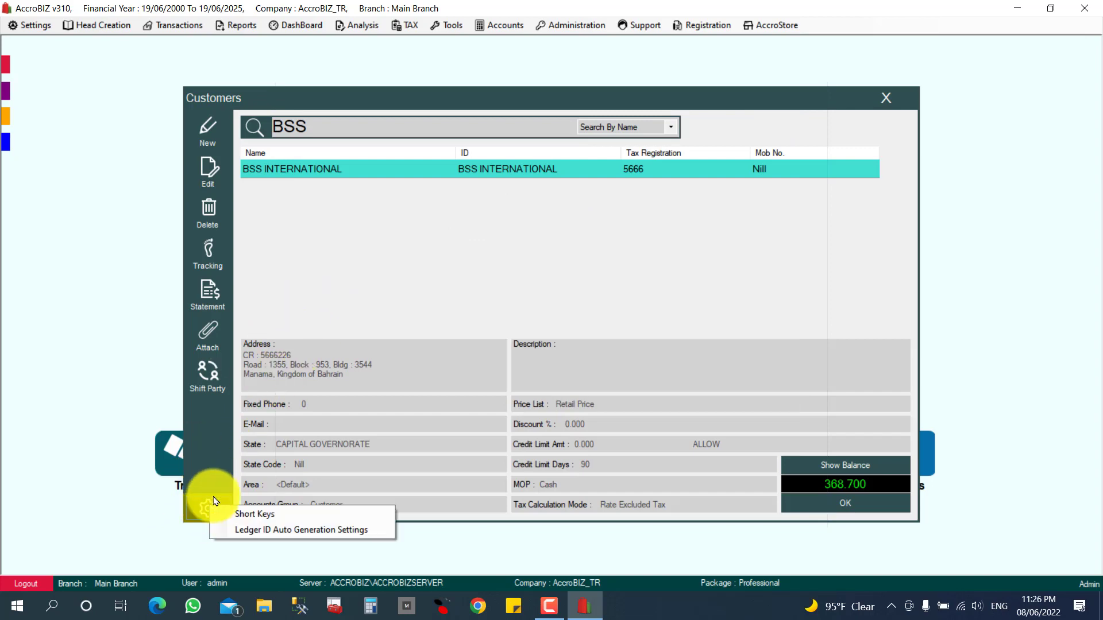
click(278, 529)
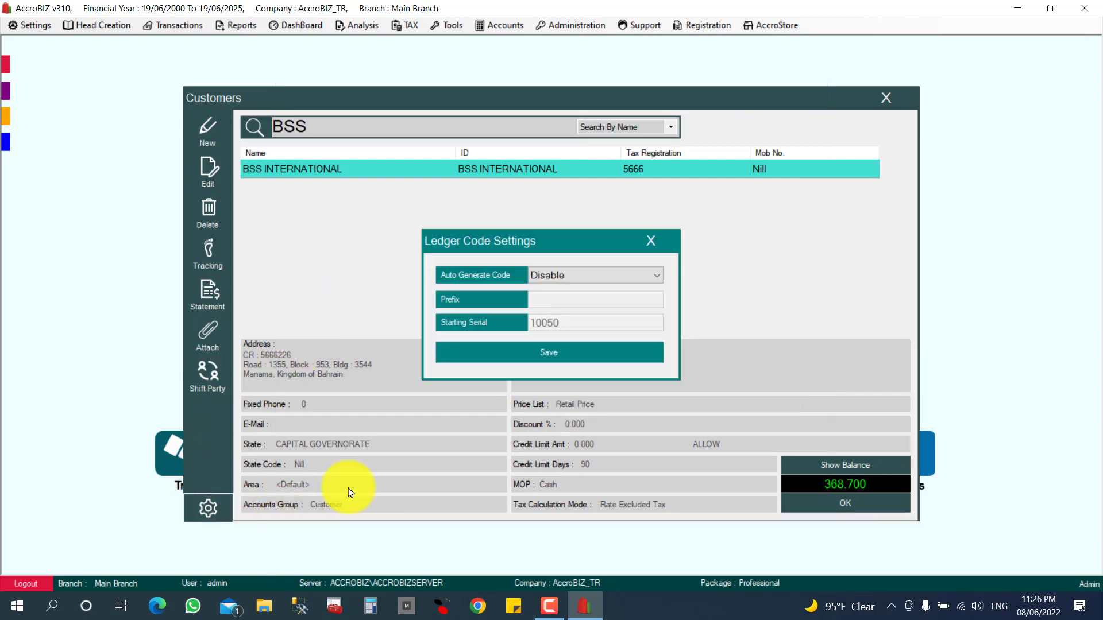
click(571, 276)
click(553, 303)
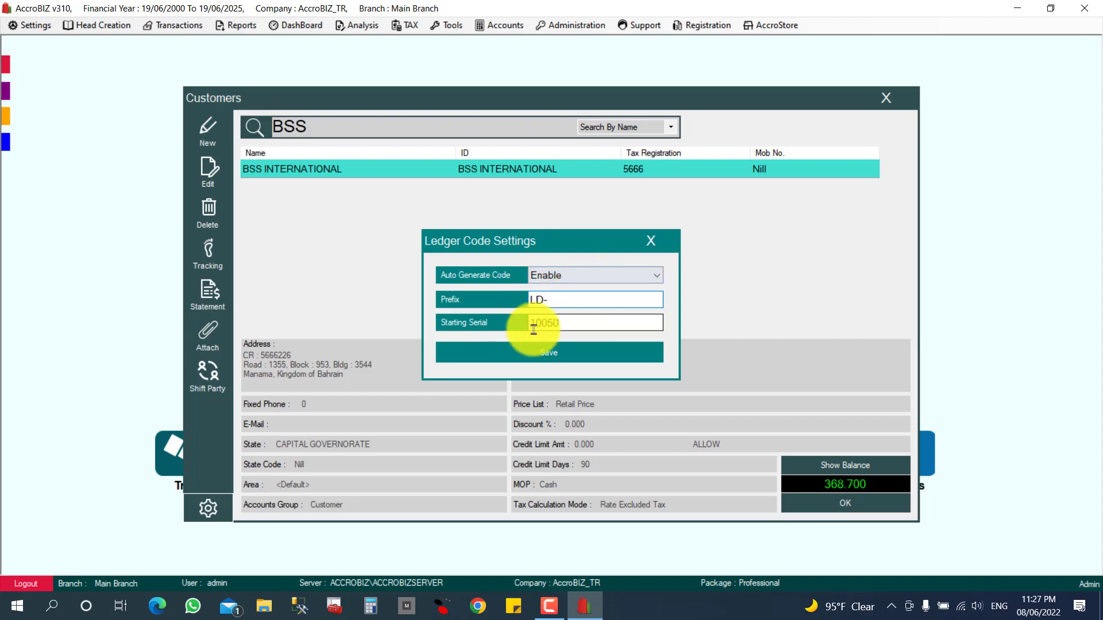
drag(571, 324, 537, 323)
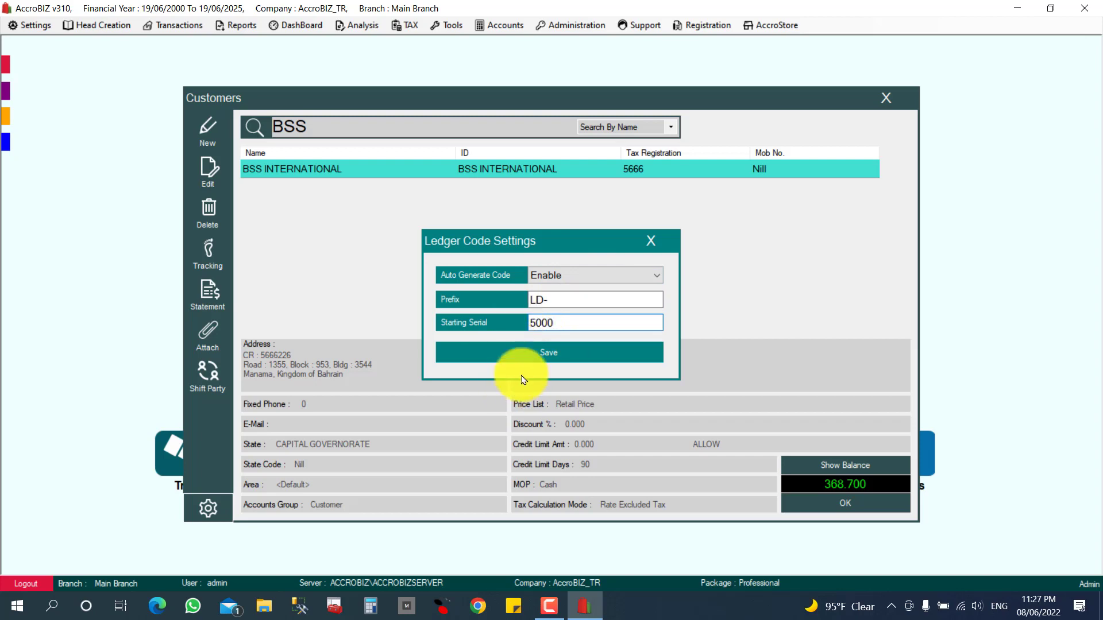
click(554, 356)
click(886, 98)
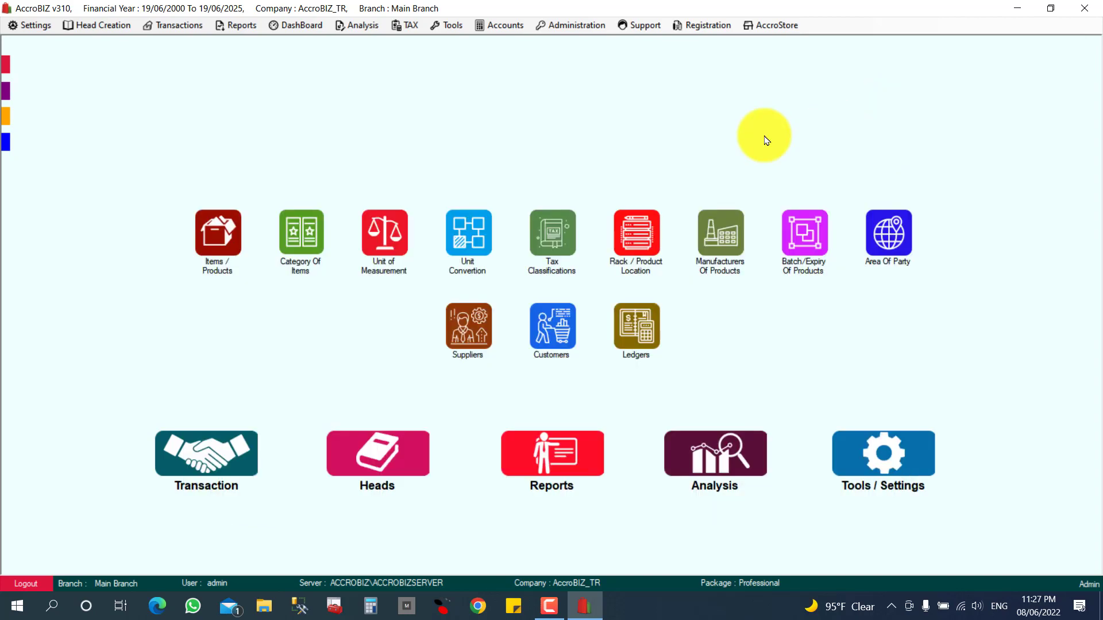
Start a new customer named SDFSD to confirm ID LD-5001, then discard it and return home.
click(370, 472)
click(363, 468)
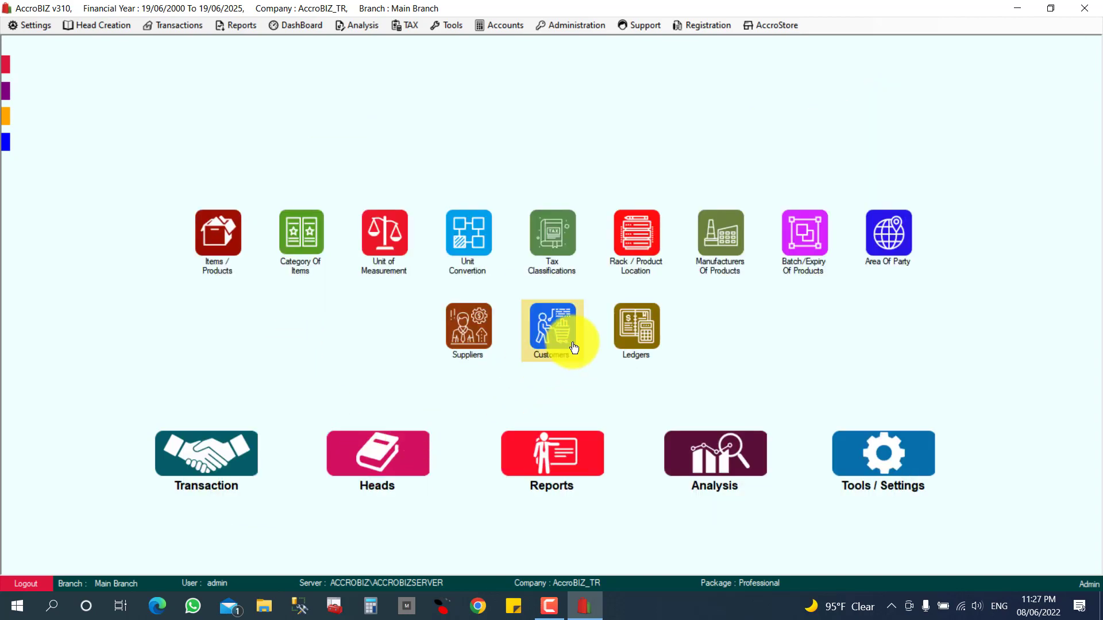
click(555, 333)
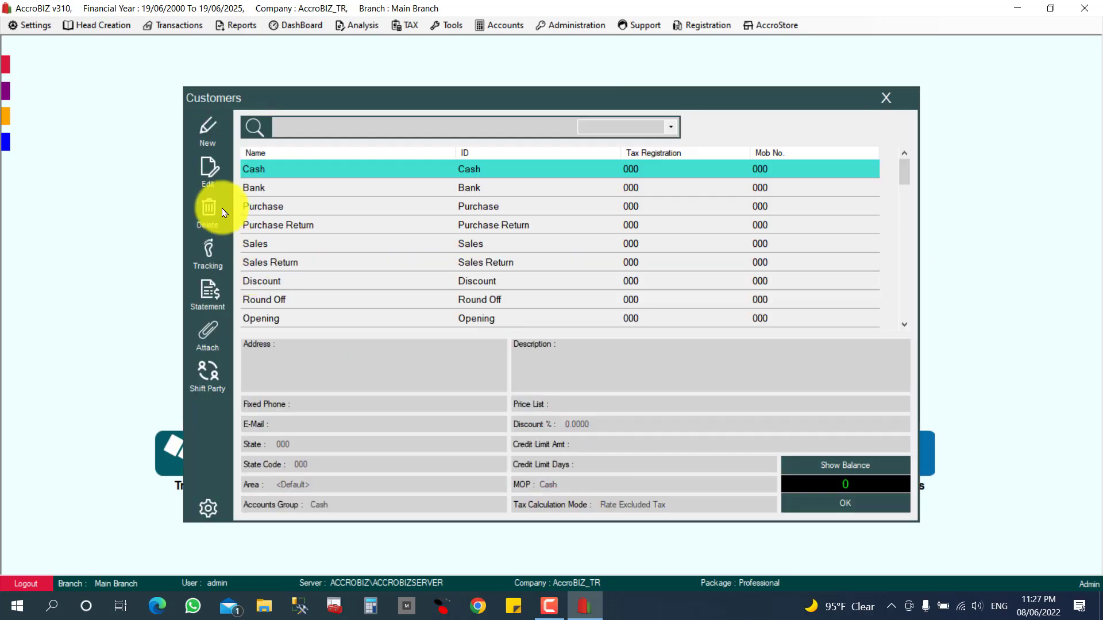
click(221, 145)
click(401, 123)
text(SDFSDFSDFSDFSDFSDF)
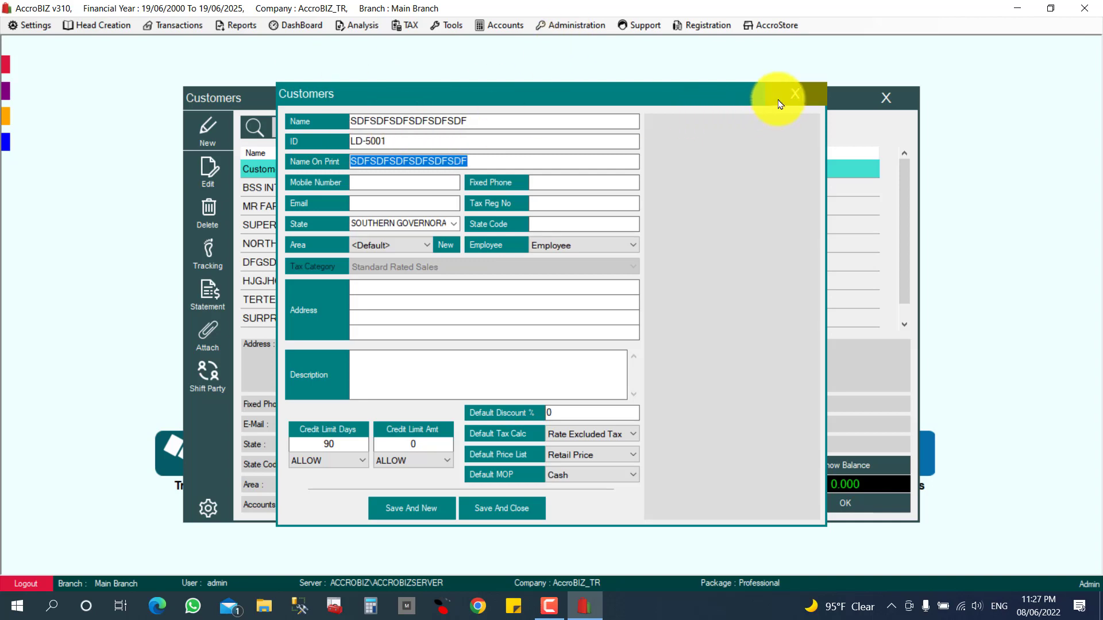
click(795, 94)
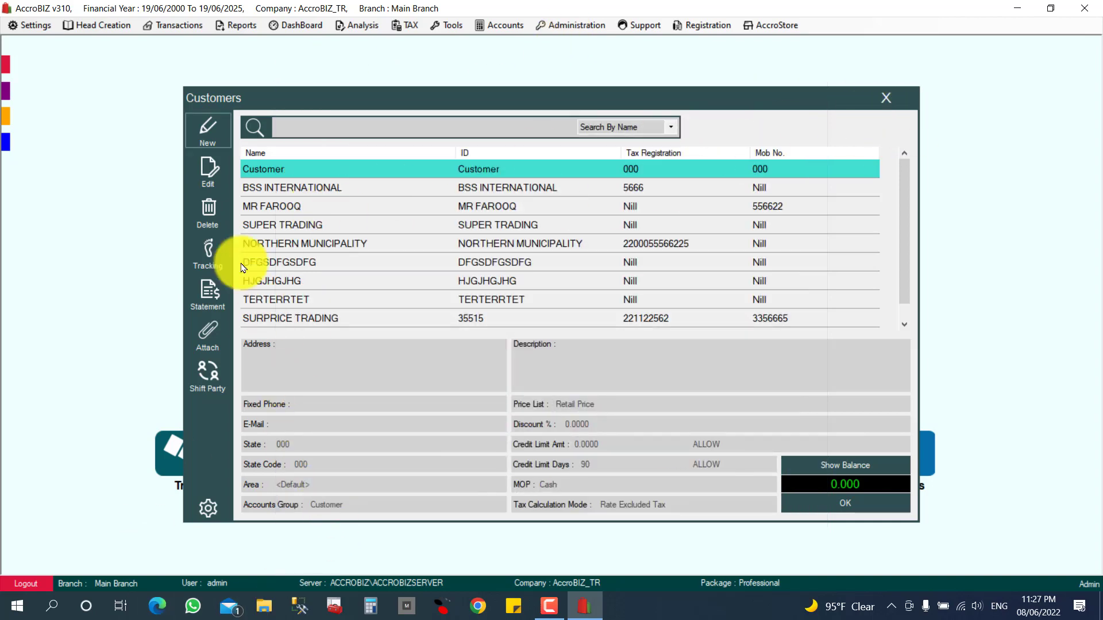
click(890, 100)
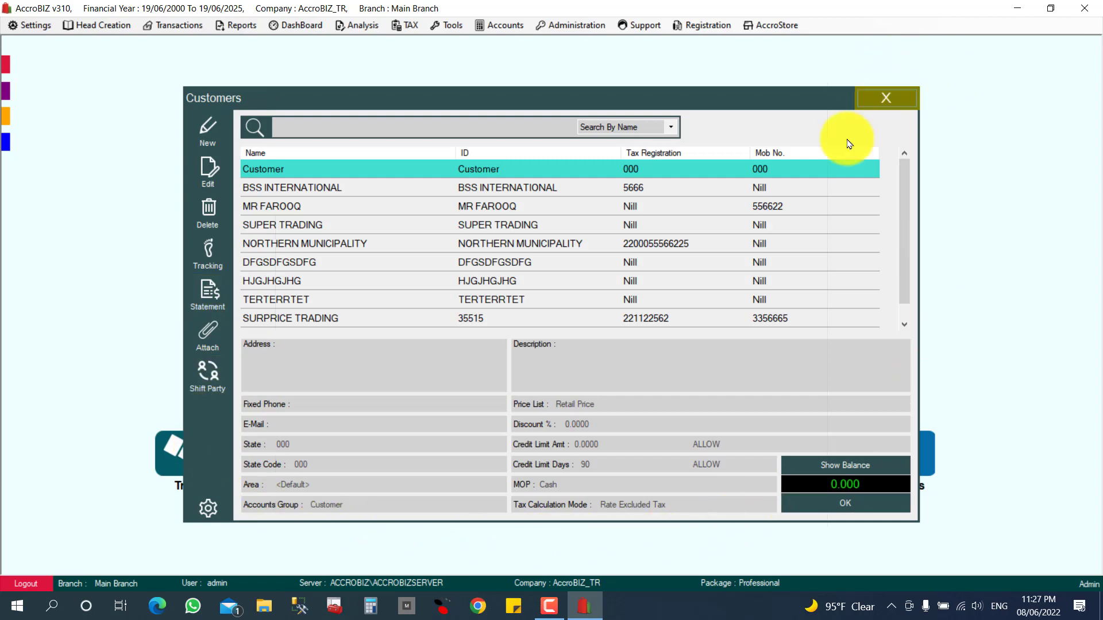
click(367, 356)
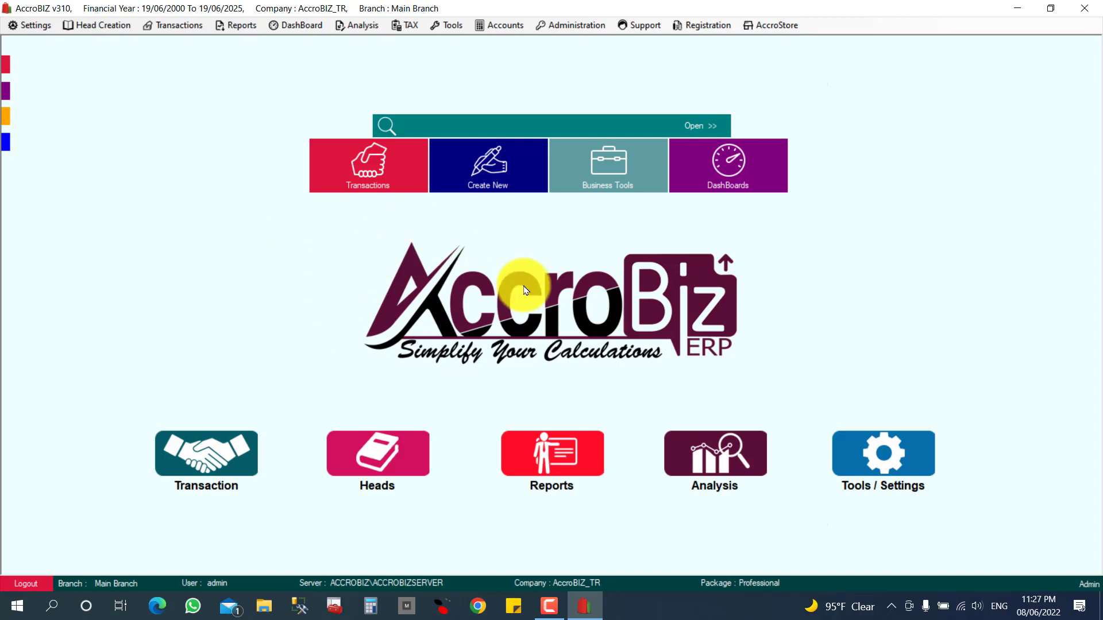
click(497, 170)
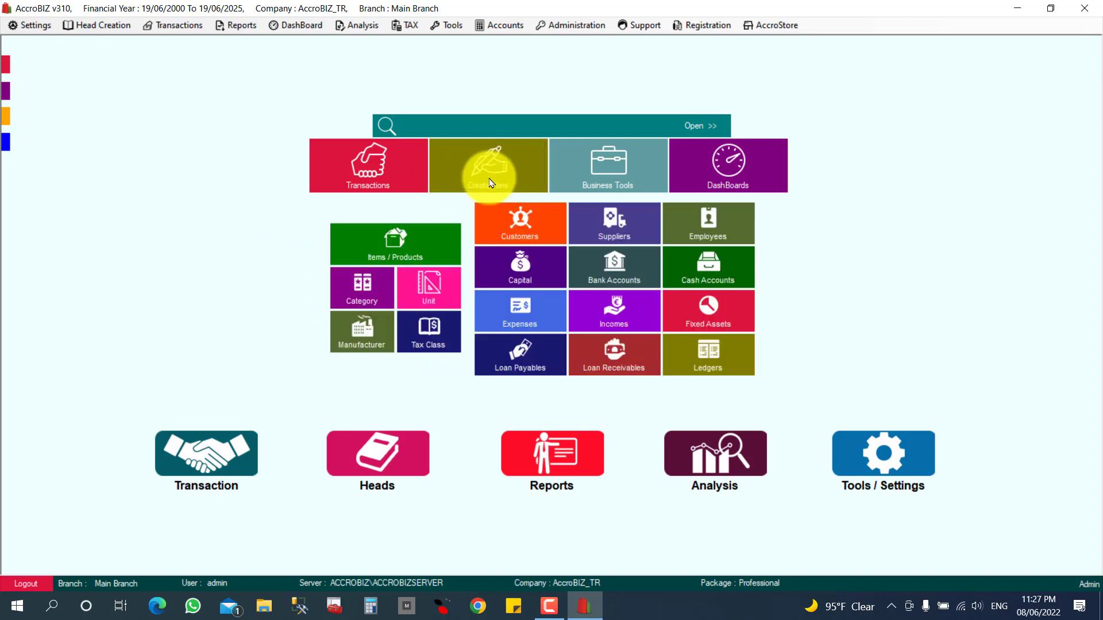
click(508, 234)
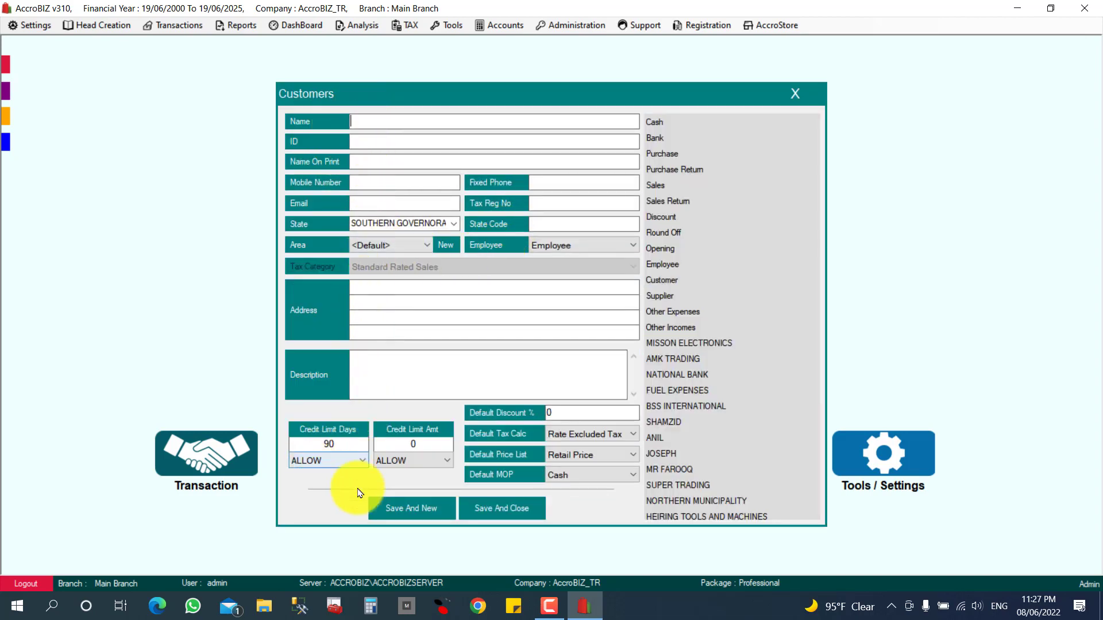
click(798, 106)
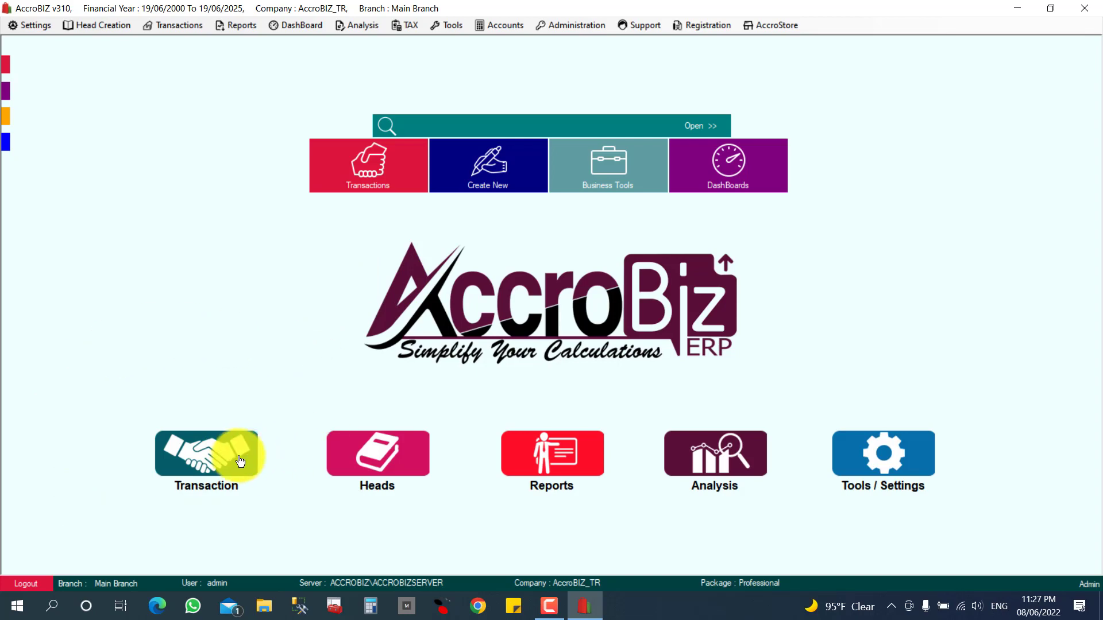
click(210, 465)
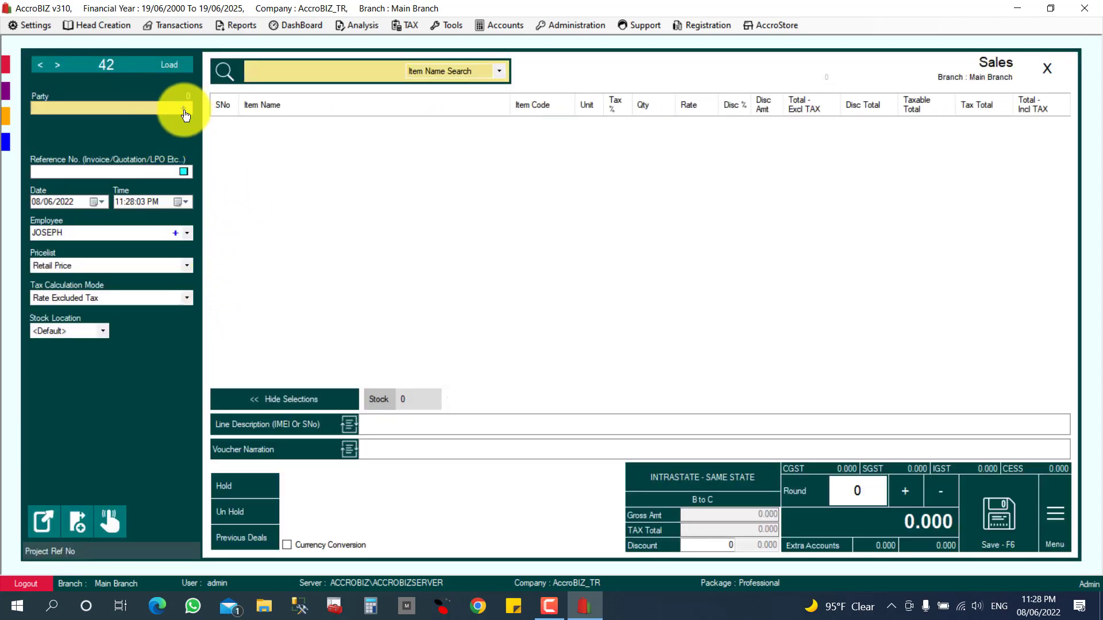
click(184, 109)
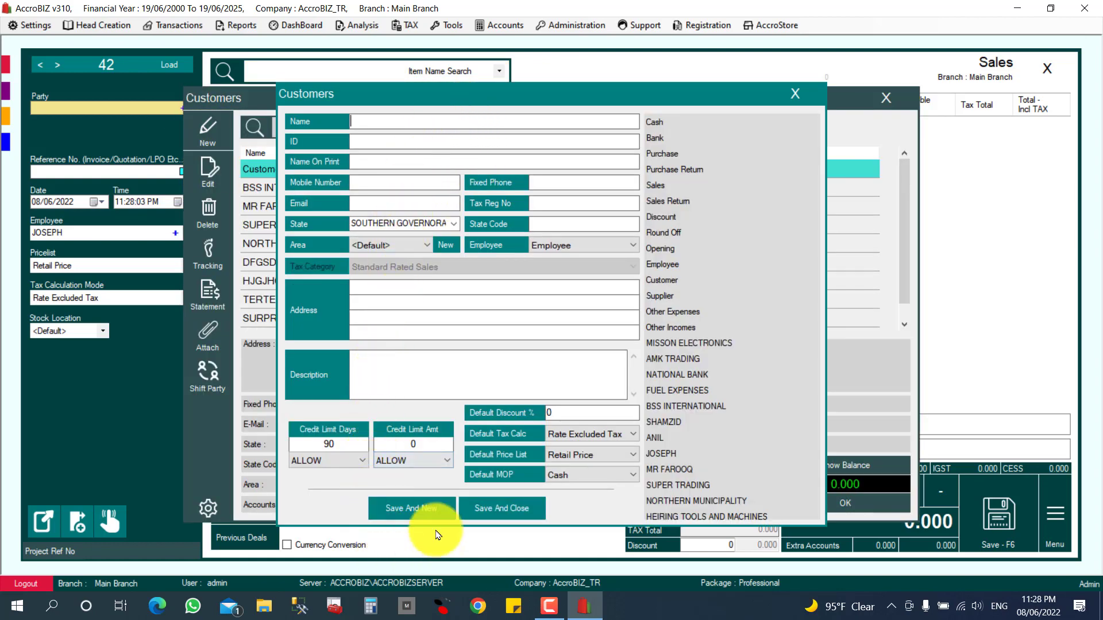
click(790, 95)
click(887, 98)
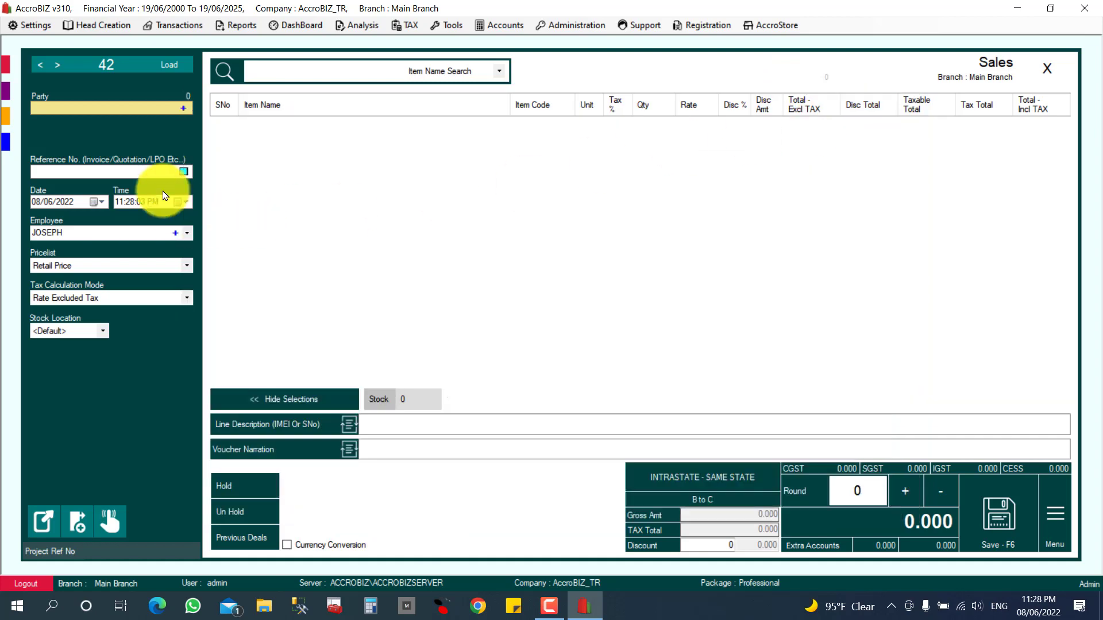
click(1047, 68)
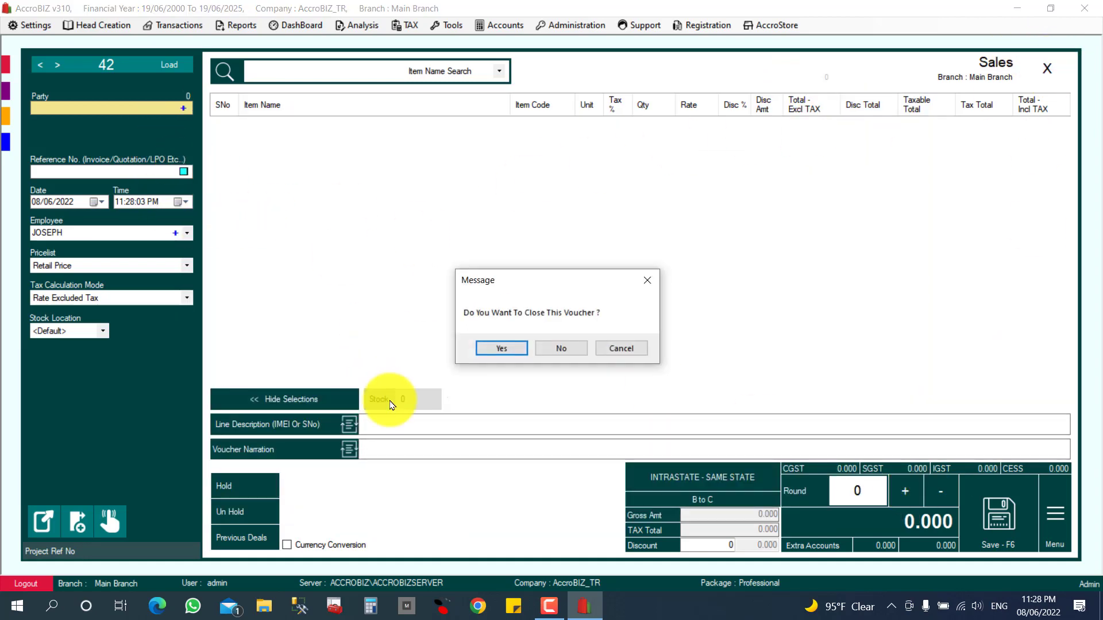
click(500, 347)
click(236, 327)
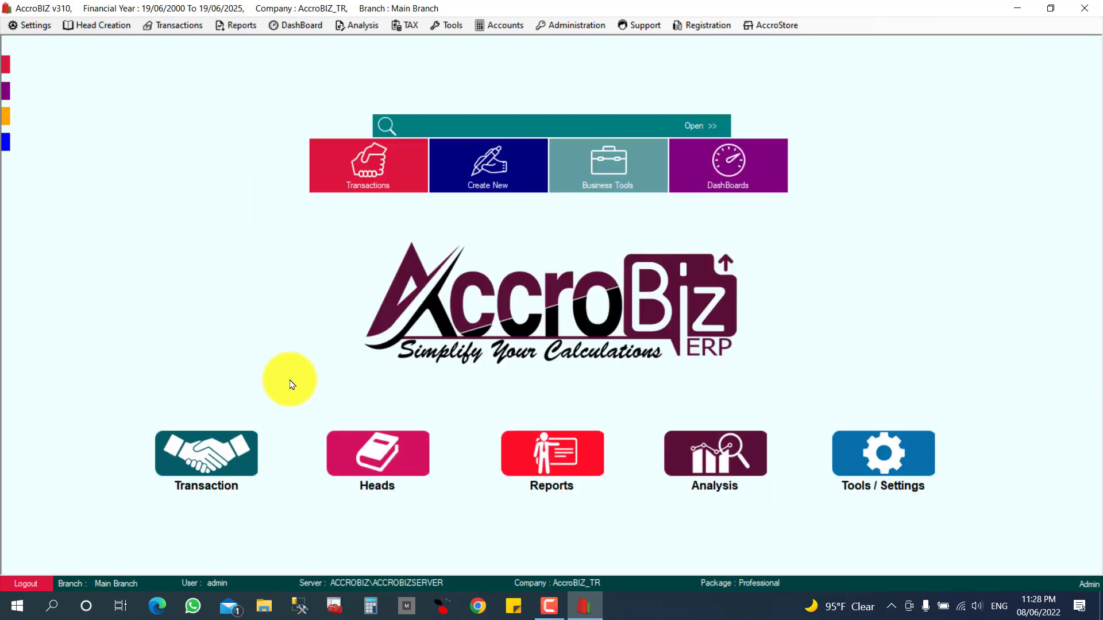